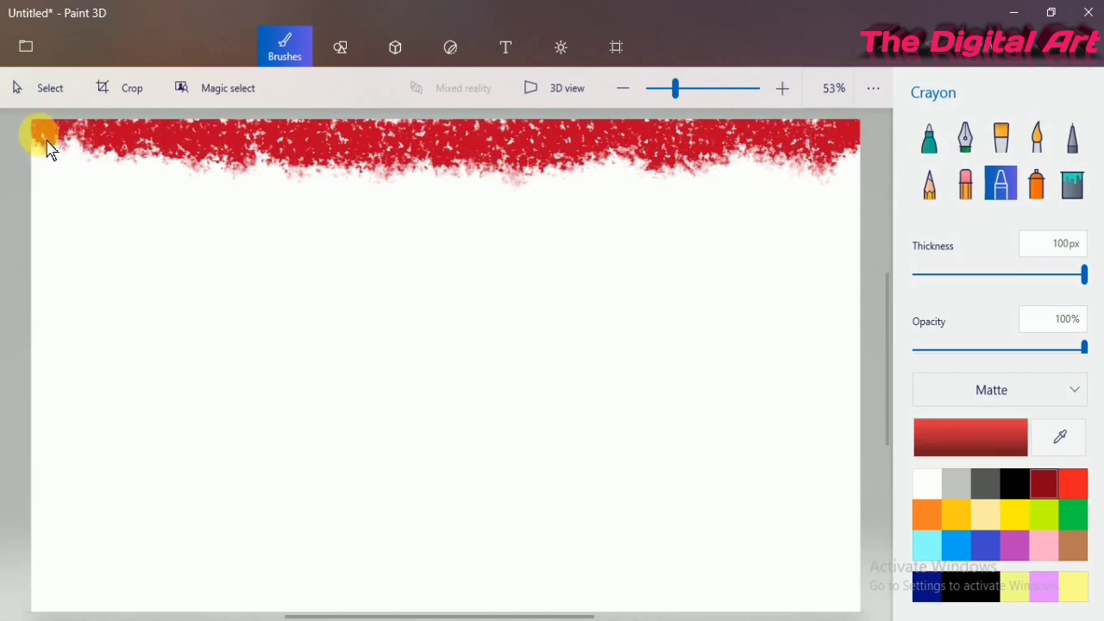
Step: Thicken the dark red crayon band along the canvas's upper edge, at 100 px thickness and 100% opacity
mouse_move(52, 173)
left_mouse_down()
mouse_move(104, 136)
mouse_move(138, 136)
mouse_move(206, 170)
mouse_move(257, 136)
mouse_move(286, 161)
left_mouse_up()
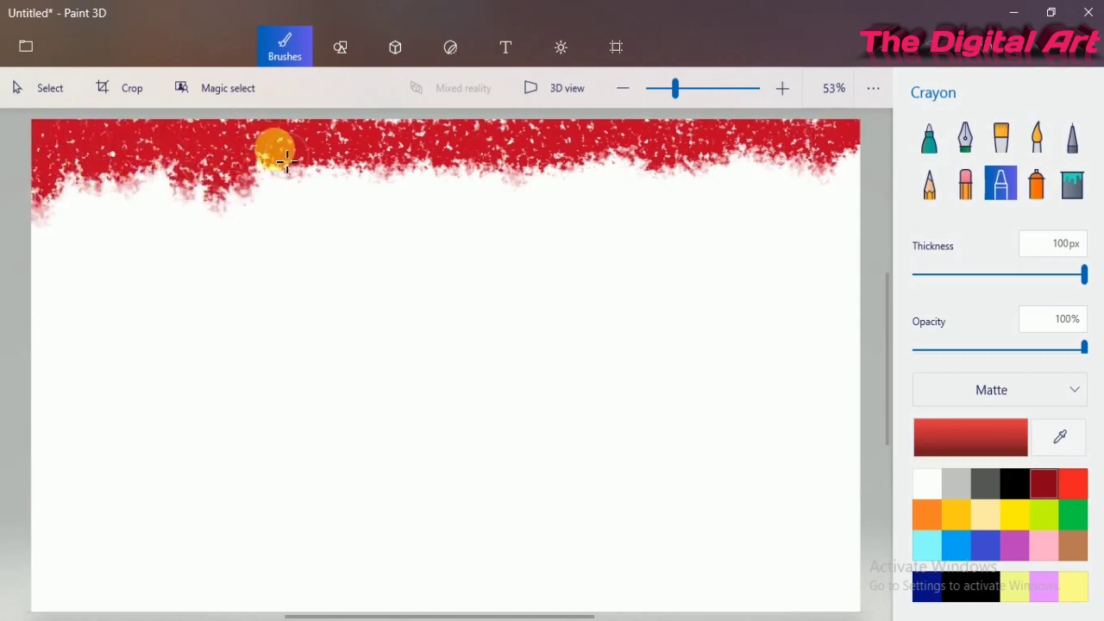
mouse_move(344, 140)
left_mouse_down()
mouse_move(385, 131)
mouse_move(408, 105)
mouse_move(467, 160)
mouse_move(542, 177)
left_mouse_up()
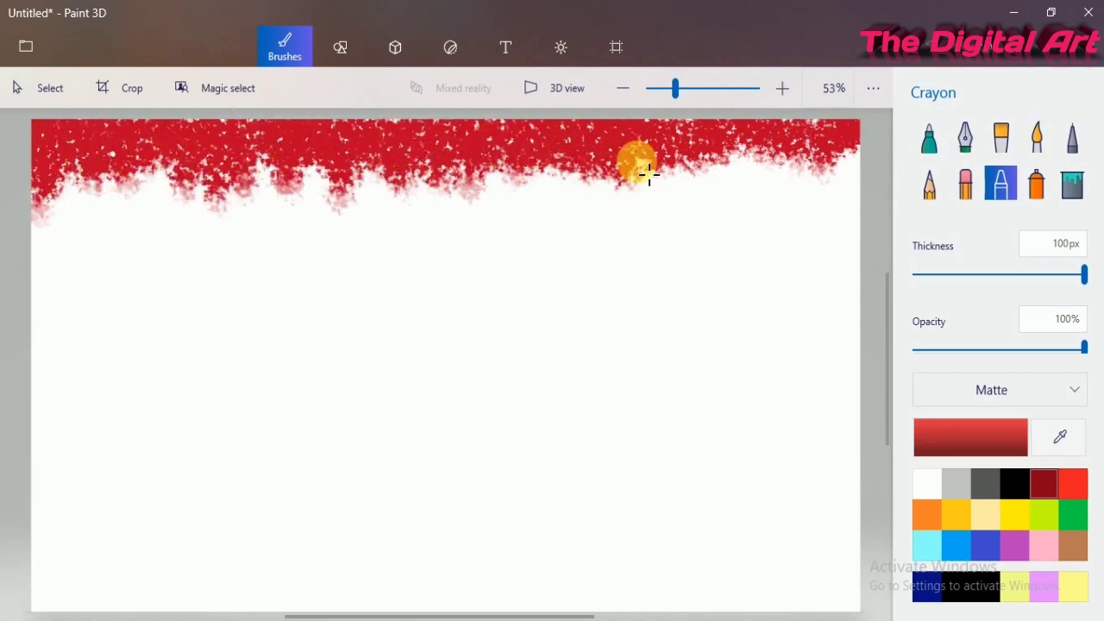
mouse_move(649, 172)
left_mouse_down()
mouse_move(692, 178)
mouse_move(751, 153)
mouse_move(801, 192)
mouse_move(854, 127)
left_mouse_up()
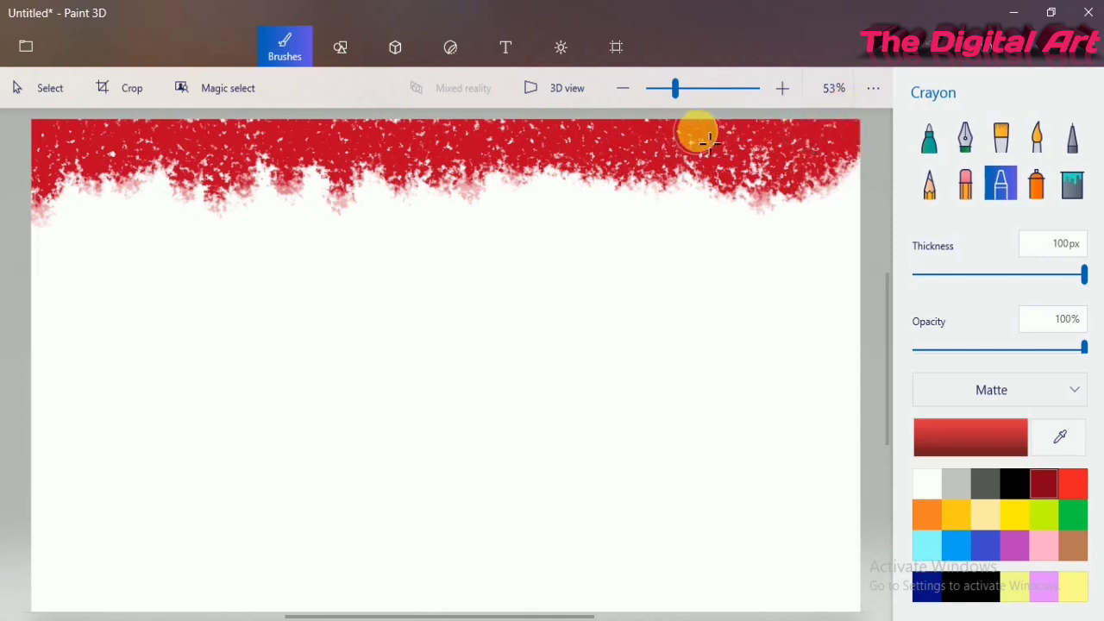
Step: Paint a bright red crayon band across the canvas under the dark red one, and an orange band beneath it
left_click(1074, 486)
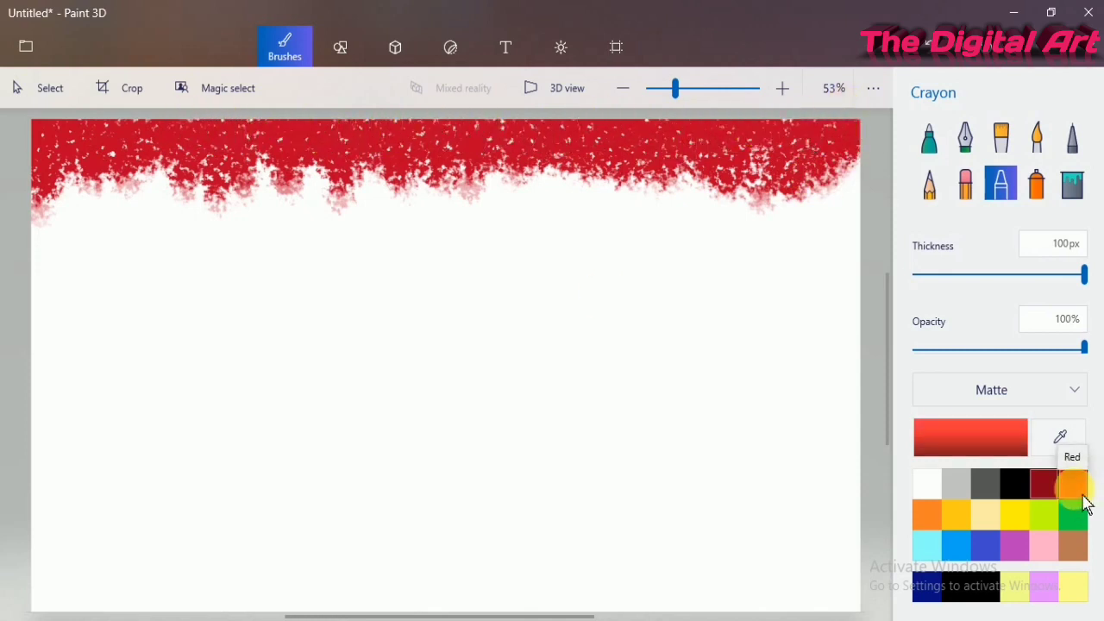
mouse_move(15, 319)
left_mouse_down()
mouse_move(60, 211)
mouse_move(54, 274)
mouse_move(86, 234)
mouse_move(193, 267)
mouse_move(97, 215)
mouse_move(197, 251)
left_mouse_up()
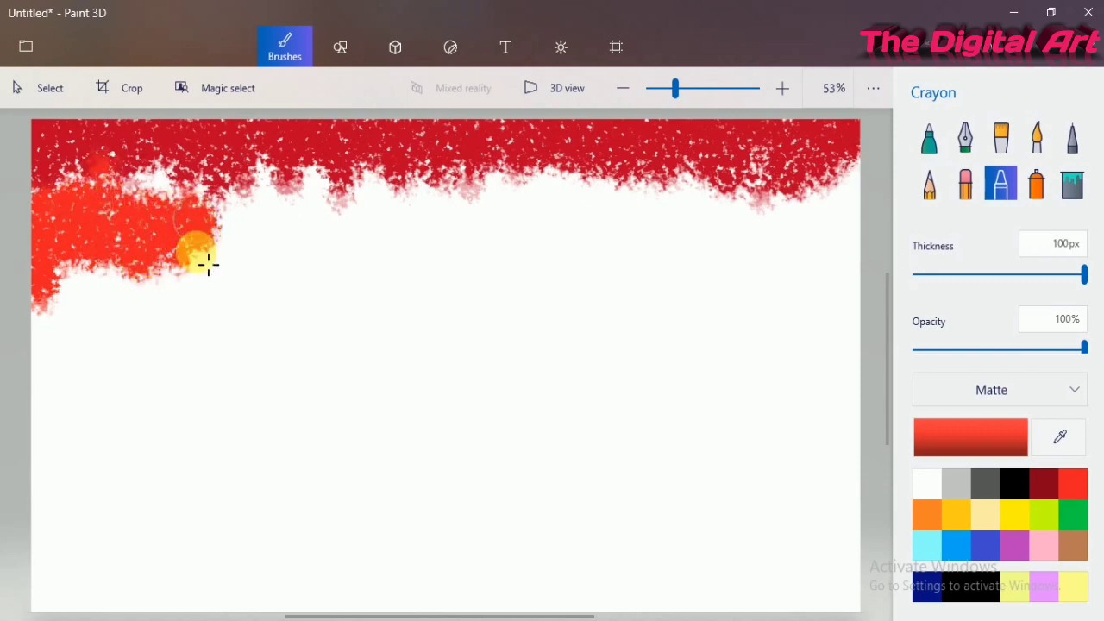
mouse_move(214, 200)
left_mouse_down()
mouse_move(286, 229)
mouse_move(317, 209)
mouse_move(341, 236)
mouse_move(393, 187)
mouse_move(432, 237)
mouse_move(468, 194)
mouse_move(541, 236)
mouse_move(569, 207)
mouse_move(596, 201)
mouse_move(659, 218)
mouse_move(698, 186)
mouse_move(746, 214)
mouse_move(854, 186)
left_mouse_up()
mouse_move(849, 242)
left_mouse_down()
mouse_move(648, 214)
mouse_move(543, 247)
mouse_move(503, 278)
mouse_move(523, 227)
mouse_move(377, 308)
mouse_move(274, 261)
mouse_move(164, 293)
mouse_move(25, 302)
mouse_move(39, 367)
mouse_move(803, 271)
mouse_move(637, 303)
mouse_move(544, 298)
left_mouse_up()
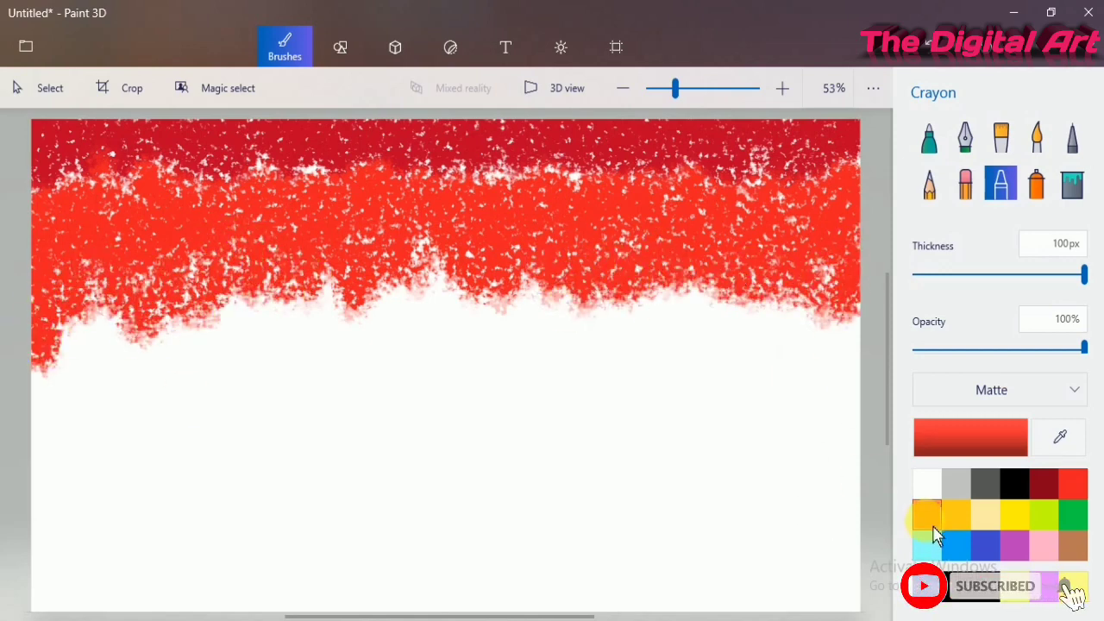
left_click(927, 514)
mouse_move(89, 419)
left_mouse_down()
mouse_move(77, 382)
mouse_move(139, 378)
mouse_move(192, 314)
mouse_move(259, 370)
mouse_move(320, 305)
mouse_move(413, 298)
mouse_move(506, 353)
mouse_move(387, 345)
mouse_move(543, 323)
mouse_move(594, 337)
mouse_move(710, 296)
mouse_move(824, 353)
mouse_move(670, 320)
mouse_move(598, 351)
mouse_move(475, 345)
mouse_move(306, 375)
mouse_move(93, 380)
left_mouse_up()
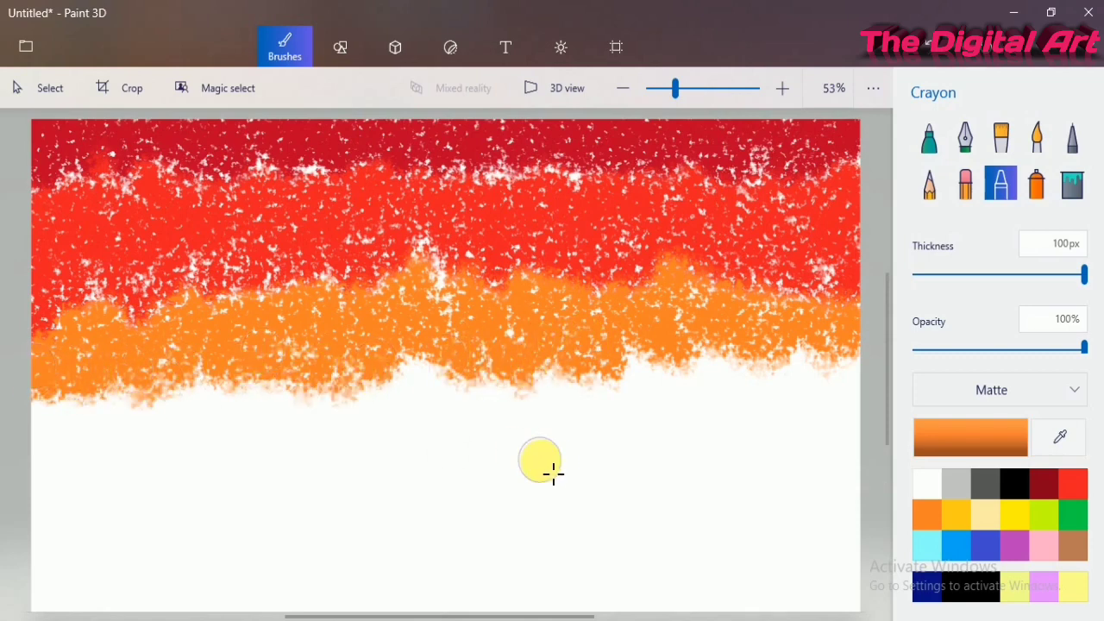
Step: Paint a wide yellow crayon band beneath the orange one, starting at 71% opacity and finishing at 100%
left_click(1014, 514)
left_click_drag(1084, 347, 1035, 348)
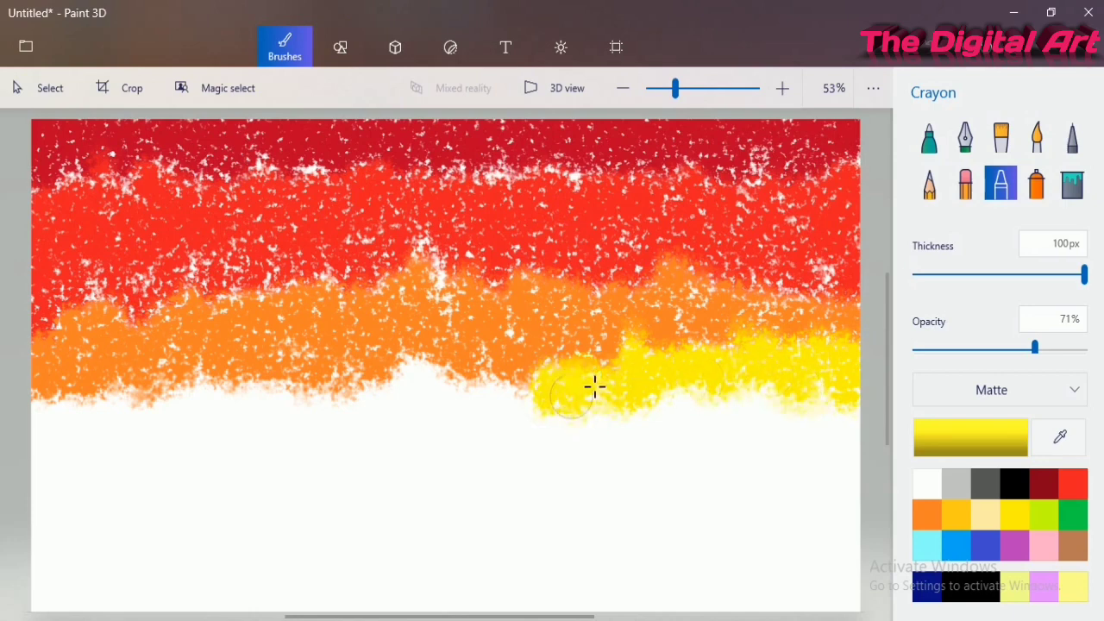
mouse_move(596, 387)
left_mouse_down()
mouse_move(474, 417)
mouse_move(350, 389)
mouse_move(400, 349)
left_mouse_up()
left_click(1036, 184)
left_click(1006, 188)
left_click(1020, 509)
left_click_drag(1036, 348, 956, 349)
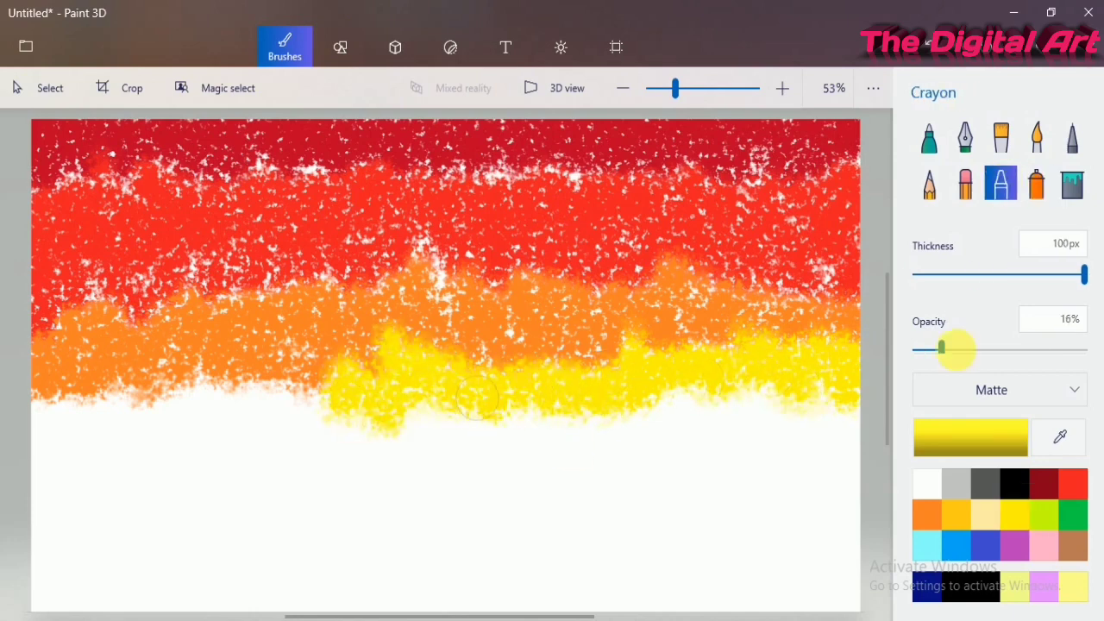
mouse_move(330, 412)
left_mouse_down()
mouse_move(293, 429)
mouse_move(243, 412)
mouse_move(191, 439)
mouse_move(146, 436)
mouse_move(118, 454)
mouse_move(44, 447)
left_mouse_up()
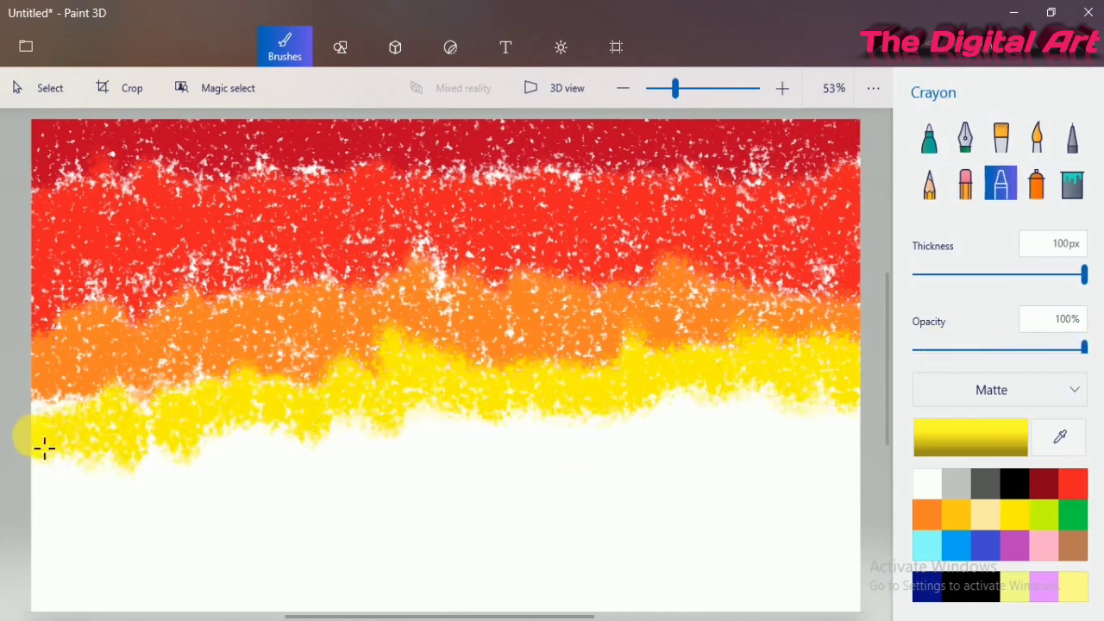
mouse_move(45, 495)
left_mouse_down()
mouse_move(474, 414)
mouse_move(641, 439)
mouse_move(749, 413)
mouse_move(863, 437)
mouse_move(577, 478)
mouse_move(413, 465)
mouse_move(220, 485)
mouse_move(42, 540)
left_mouse_up()
Step: Spray dark red over the uppermost band and its lower edge using the Spray can at 300 px and 18% opacity
left_click(1044, 515)
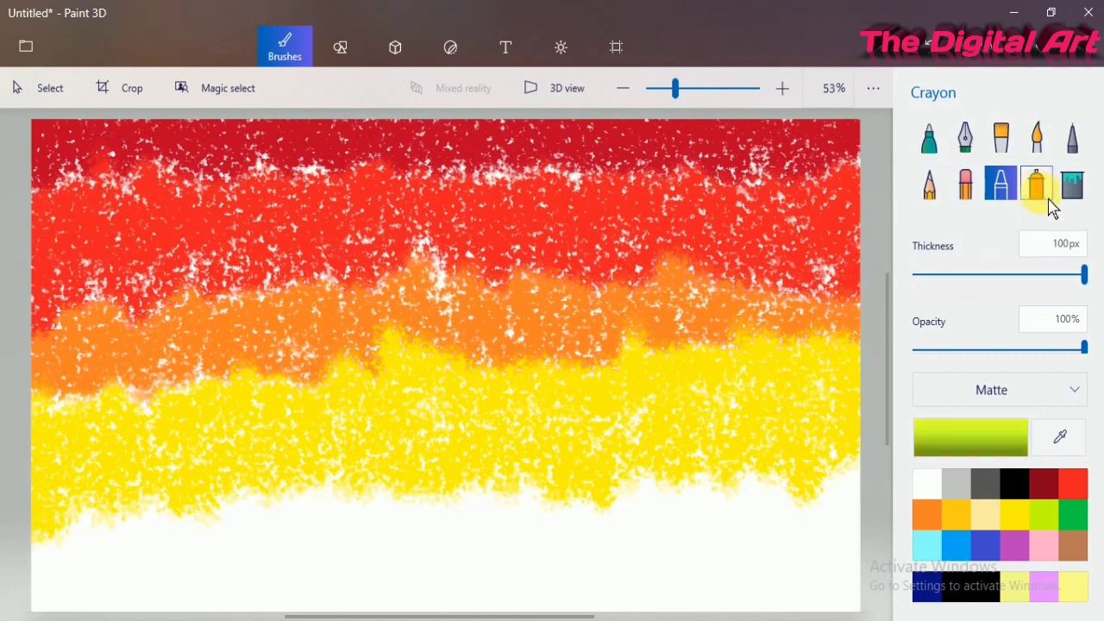
left_click(1036, 183)
left_click(1084, 274)
left_click(1044, 484)
mouse_move(67, 128)
left_mouse_down()
mouse_move(218, 146)
mouse_move(308, 127)
mouse_move(476, 141)
mouse_move(678, 134)
mouse_move(487, 175)
mouse_move(141, 140)
mouse_move(243, 173)
left_mouse_up()
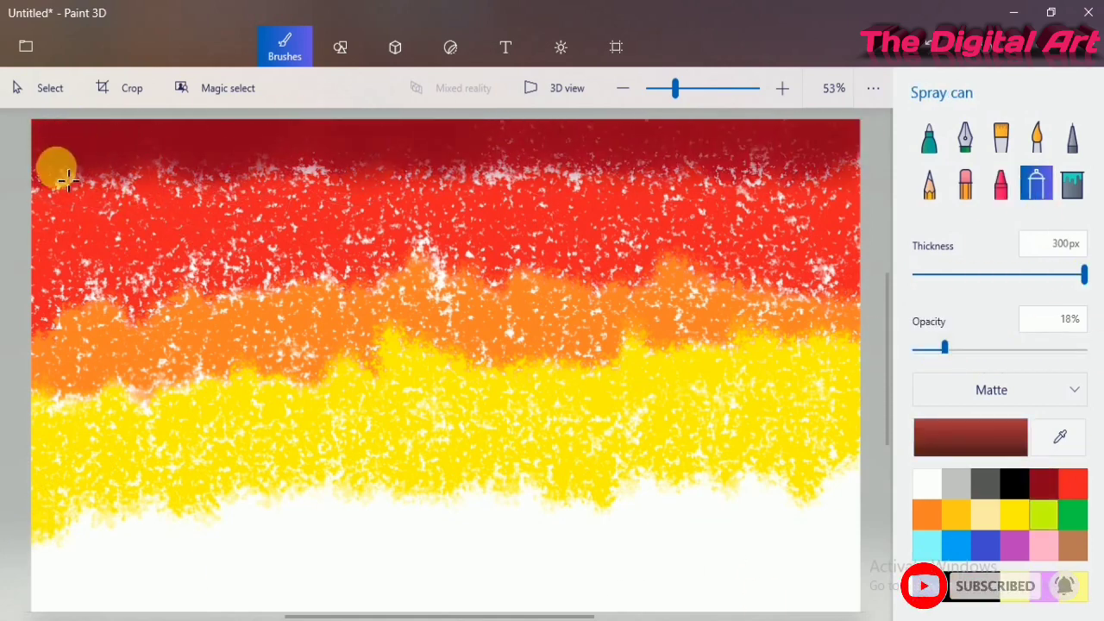
mouse_move(67, 179)
left_mouse_down()
mouse_move(34, 167)
mouse_move(150, 172)
mouse_move(211, 196)
mouse_move(290, 178)
mouse_move(259, 222)
mouse_move(298, 182)
mouse_move(849, 183)
left_mouse_up()
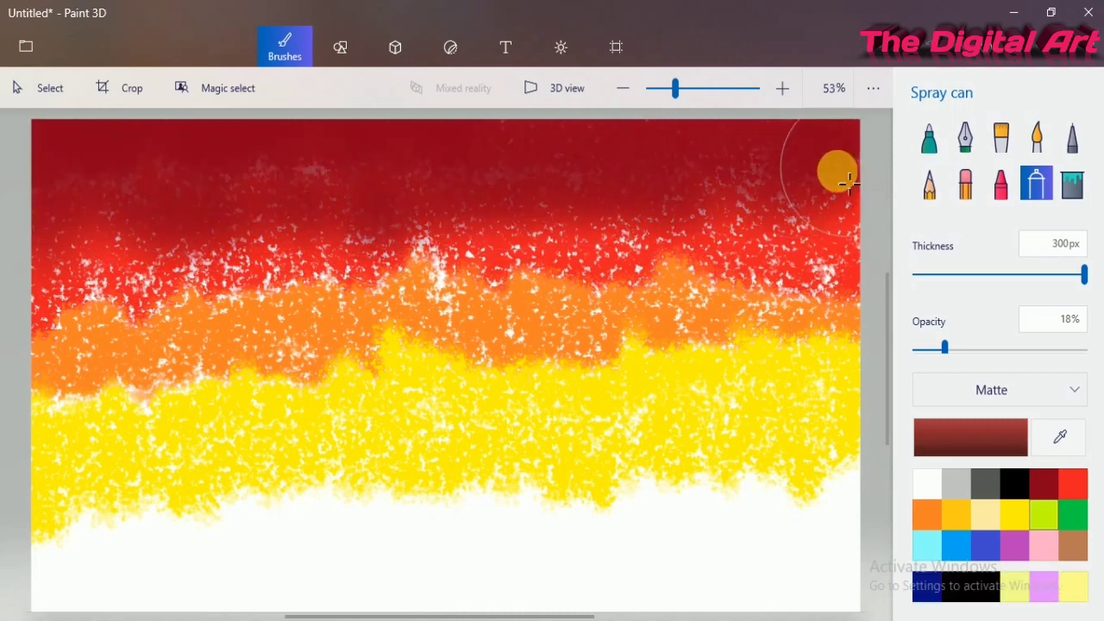
Step: Smooth the red band with red spray and the orange band with orange spray, blending their edges at 18% opacity
left_click(1073, 488)
mouse_move(121, 236)
left_mouse_down()
mouse_move(163, 312)
mouse_move(116, 326)
mouse_move(55, 317)
mouse_move(218, 295)
mouse_move(141, 267)
mouse_move(230, 256)
mouse_move(240, 267)
mouse_move(200, 270)
mouse_move(255, 265)
mouse_move(303, 288)
mouse_move(381, 294)
mouse_move(342, 297)
mouse_move(435, 279)
mouse_move(258, 216)
mouse_move(187, 226)
mouse_move(149, 205)
mouse_move(81, 206)
mouse_move(384, 210)
mouse_move(358, 185)
mouse_move(298, 207)
mouse_move(446, 277)
mouse_move(507, 290)
mouse_move(391, 250)
mouse_move(638, 266)
mouse_move(579, 249)
mouse_move(465, 184)
mouse_move(475, 204)
mouse_move(541, 156)
mouse_move(654, 197)
mouse_move(652, 220)
mouse_move(758, 249)
mouse_move(731, 185)
mouse_move(784, 245)
mouse_move(831, 266)
mouse_move(844, 255)
mouse_move(810, 215)
left_mouse_up()
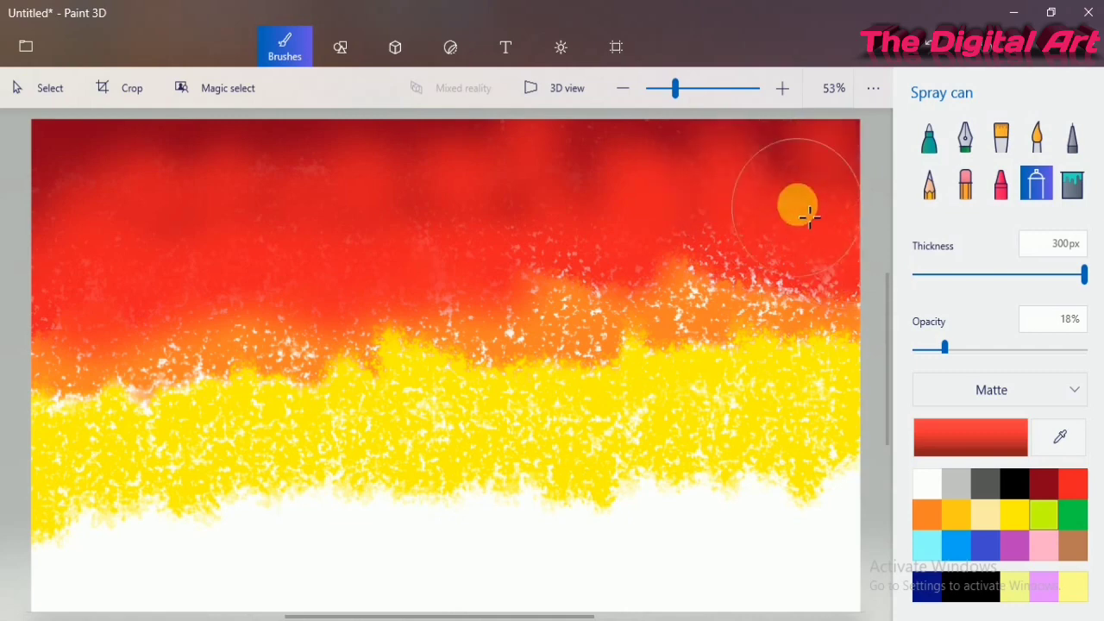
left_click(932, 522)
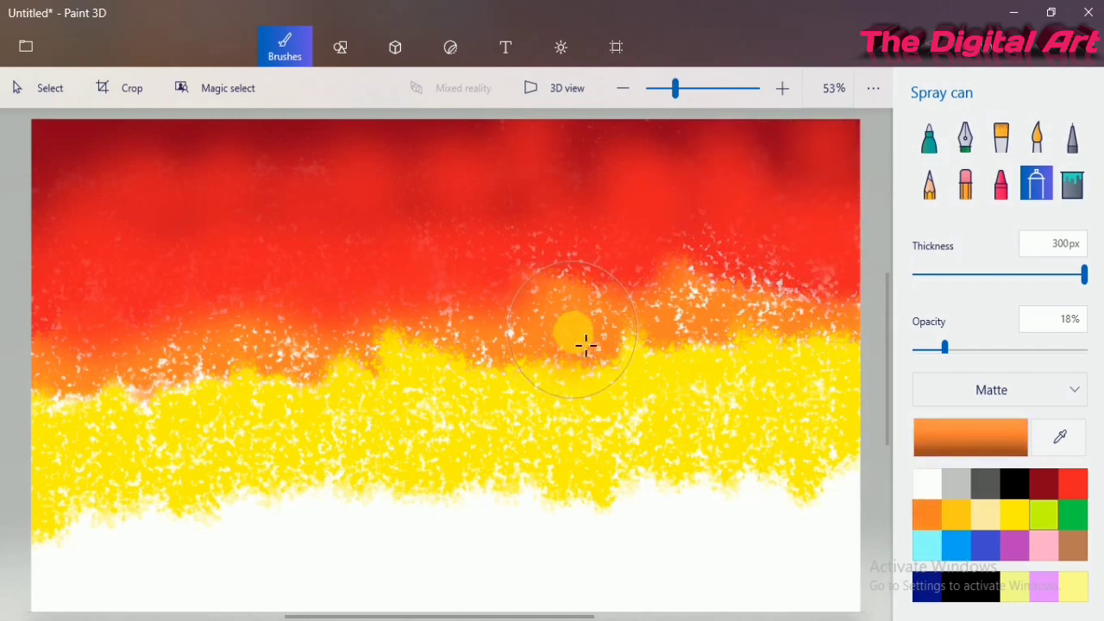
mouse_move(585, 345)
left_mouse_down()
mouse_move(534, 333)
mouse_move(476, 368)
mouse_move(344, 370)
mouse_move(311, 397)
mouse_move(309, 418)
mouse_move(260, 373)
mouse_move(328, 446)
mouse_move(229, 401)
mouse_move(78, 428)
mouse_move(44, 323)
mouse_move(65, 372)
mouse_move(171, 333)
mouse_move(173, 399)
mouse_move(218, 365)
mouse_move(288, 354)
mouse_move(383, 382)
mouse_move(508, 383)
mouse_move(429, 409)
mouse_move(568, 392)
mouse_move(569, 295)
mouse_move(465, 314)
mouse_move(405, 281)
mouse_move(196, 301)
mouse_move(597, 339)
mouse_move(633, 318)
mouse_move(638, 360)
mouse_move(624, 388)
mouse_move(703, 362)
mouse_move(736, 334)
mouse_move(676, 290)
mouse_move(813, 308)
mouse_move(850, 337)
mouse_move(772, 366)
mouse_move(842, 372)
mouse_move(621, 296)
mouse_move(473, 304)
left_mouse_up()
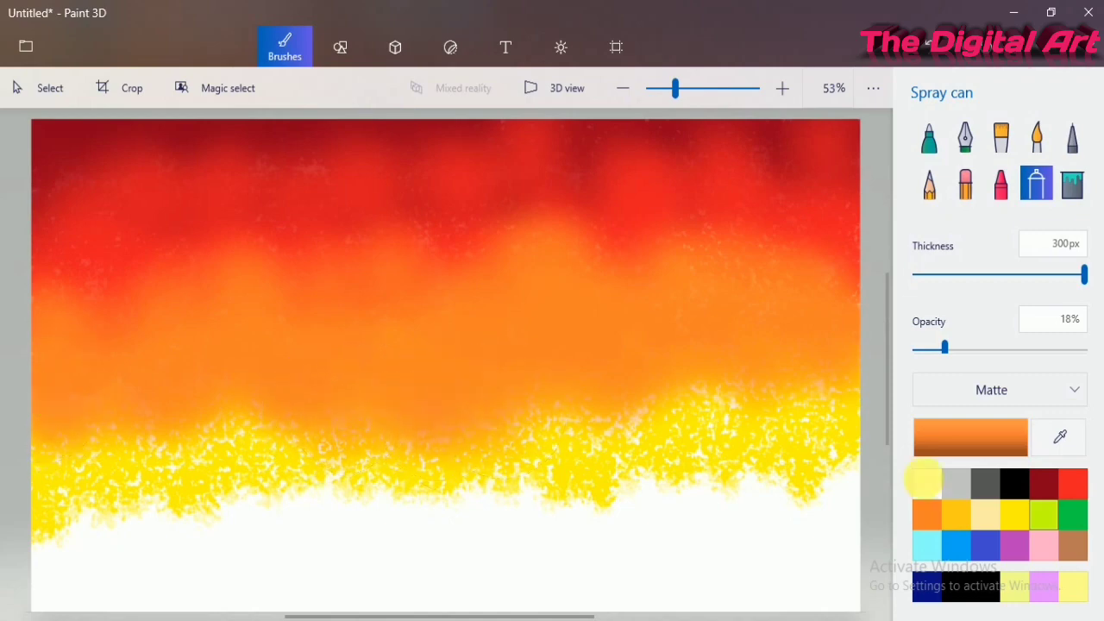
Step: Spray yellow over the yellow crayon band and down toward the canvas's lower edge
left_click(1015, 514)
mouse_move(690, 444)
left_mouse_down()
mouse_move(735, 422)
mouse_move(799, 500)
mouse_move(855, 530)
mouse_move(718, 439)
left_mouse_up()
mouse_move(614, 470)
left_mouse_down()
mouse_move(626, 523)
mouse_move(515, 456)
mouse_move(527, 510)
mouse_move(383, 496)
mouse_move(518, 426)
mouse_move(298, 469)
mouse_move(301, 523)
mouse_move(267, 532)
mouse_move(147, 471)
mouse_move(120, 518)
mouse_move(55, 535)
mouse_move(52, 561)
left_mouse_up()
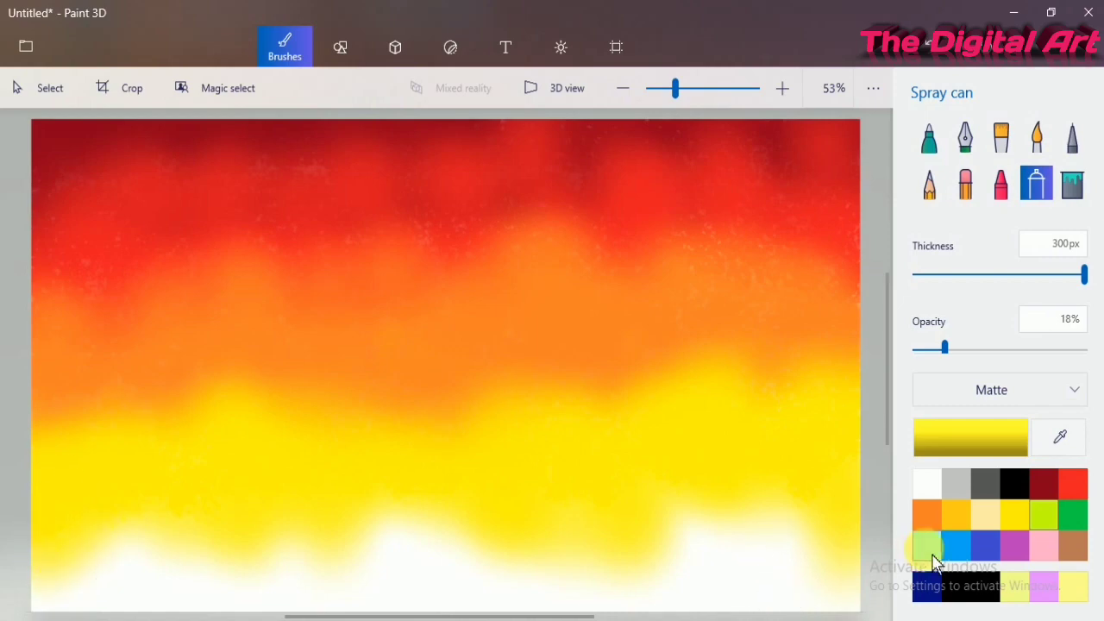
Step: Spray light turquoise along the canvas's lower edge at 6% opacity, blending it into the yellow
mouse_move(823, 604)
left_mouse_down()
mouse_move(727, 590)
mouse_move(704, 560)
mouse_move(785, 529)
mouse_move(680, 596)
mouse_move(253, 611)
left_mouse_up()
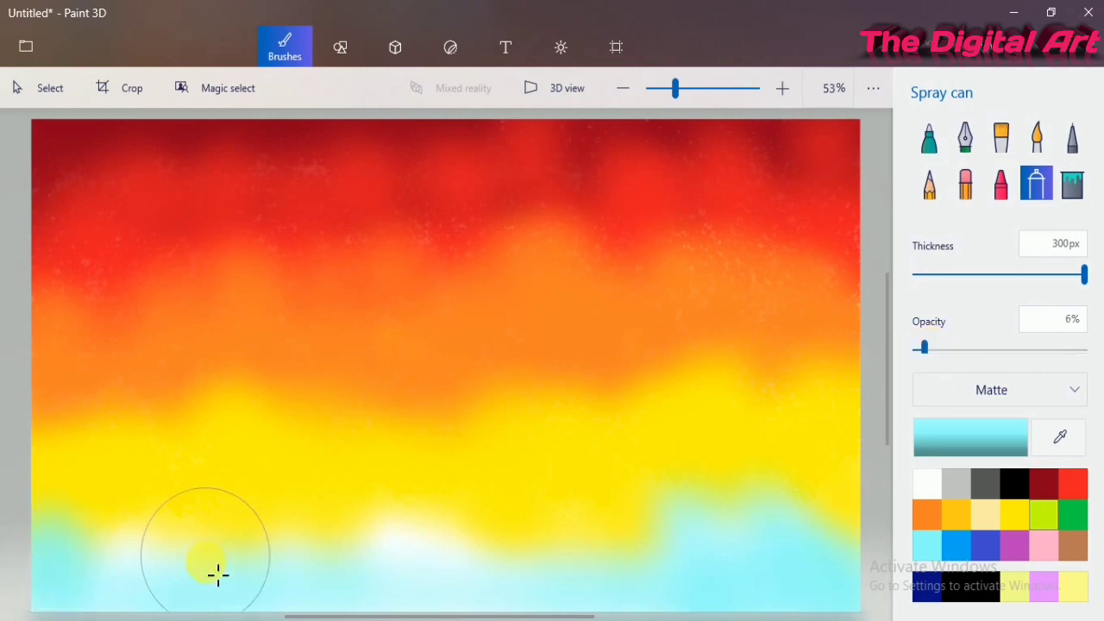
left_click_drag(359, 549, 360, 597)
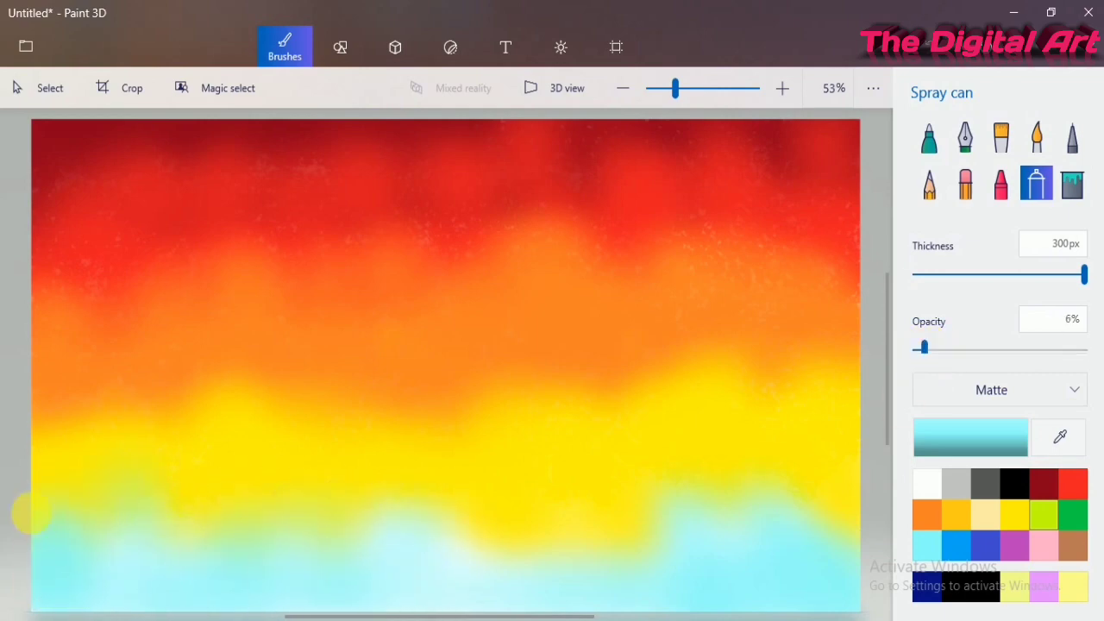
mouse_move(30, 513)
left_mouse_down()
mouse_move(259, 530)
mouse_move(316, 610)
left_mouse_up()
left_click_drag(576, 597, 637, 498)
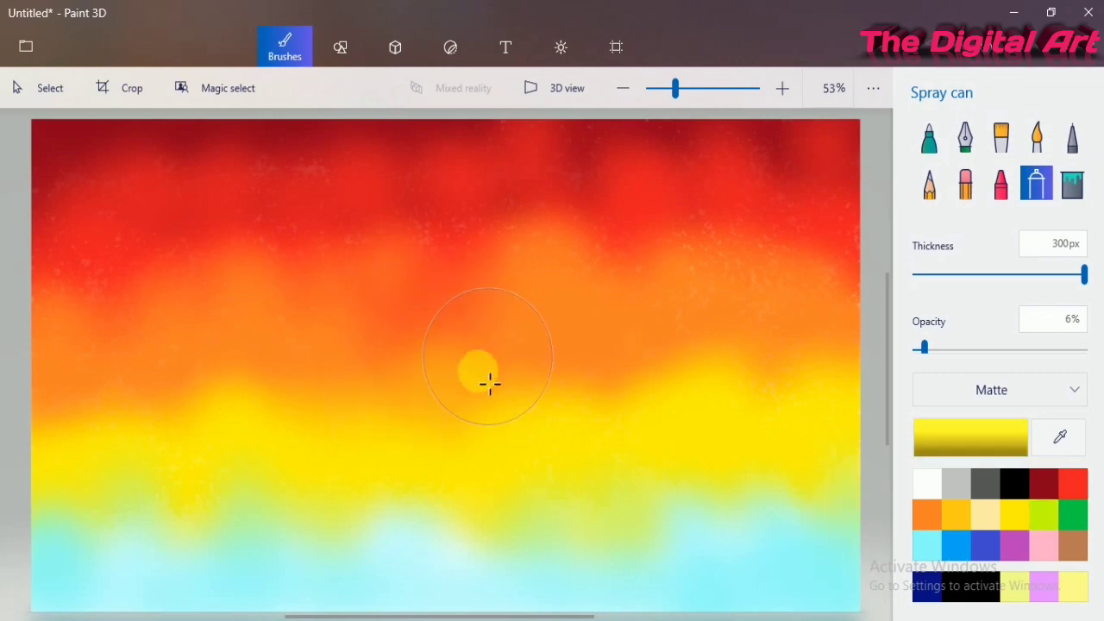
Step: Blend yellow spray at 6% opacity into the orange and upper-left areas, and soft red spray over the orange zone
mouse_move(491, 385)
left_mouse_down()
mouse_move(416, 335)
mouse_move(361, 366)
mouse_move(71, 402)
left_mouse_up()
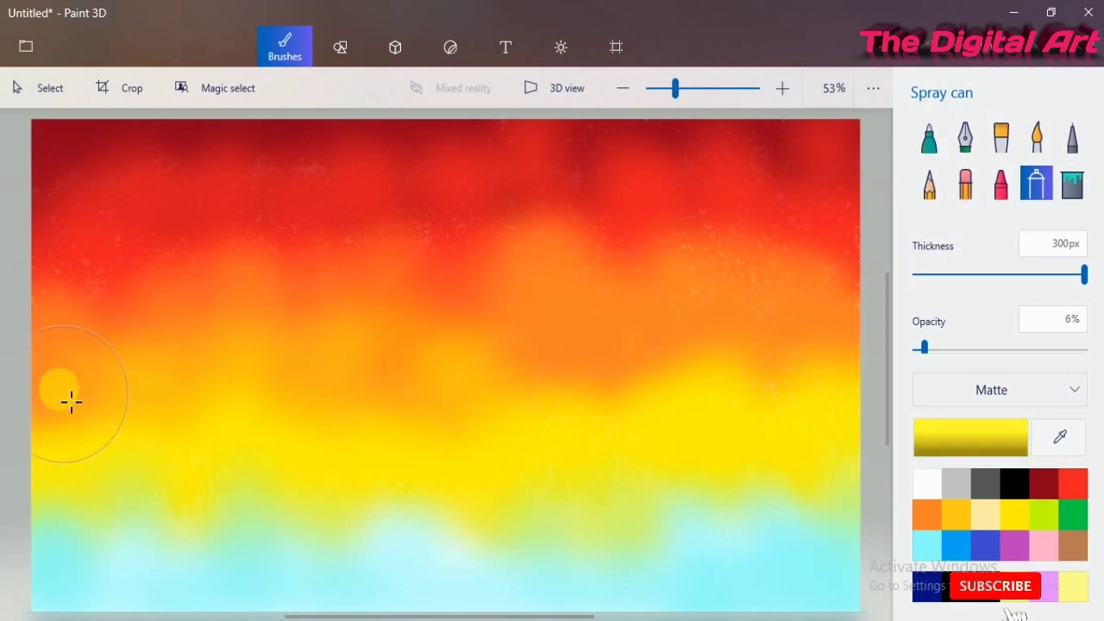
mouse_move(131, 444)
left_mouse_down()
mouse_move(84, 377)
mouse_move(113, 297)
mouse_move(174, 314)
mouse_move(111, 361)
mouse_move(93, 290)
mouse_move(209, 367)
mouse_move(222, 274)
mouse_move(211, 202)
mouse_move(291, 169)
mouse_move(251, 176)
mouse_move(298, 231)
mouse_move(276, 255)
mouse_move(335, 273)
mouse_move(162, 247)
mouse_move(70, 276)
mouse_move(498, 385)
mouse_move(542, 355)
mouse_move(470, 393)
left_mouse_up()
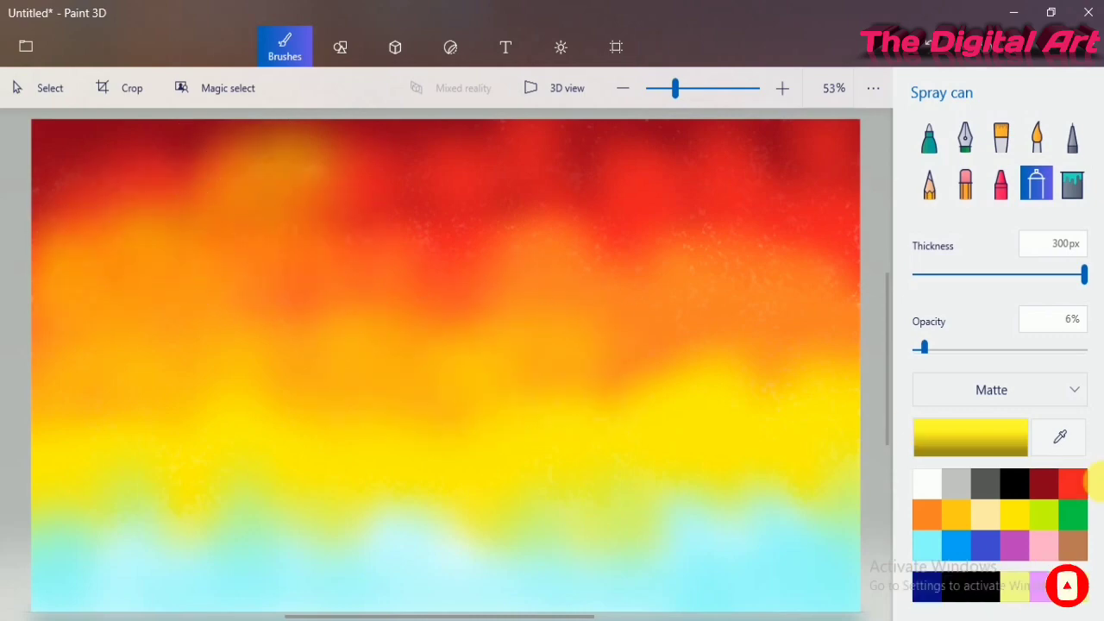
left_click(1073, 484)
mouse_move(371, 328)
left_mouse_down()
mouse_move(410, 350)
mouse_move(331, 198)
mouse_move(663, 378)
mouse_move(540, 249)
mouse_move(499, 238)
mouse_move(720, 320)
mouse_move(698, 266)
mouse_move(819, 320)
mouse_move(852, 246)
mouse_move(698, 313)
mouse_move(739, 375)
mouse_move(570, 419)
mouse_move(431, 487)
mouse_move(173, 271)
mouse_move(82, 267)
mouse_move(153, 387)
mouse_move(298, 443)
left_mouse_up()
Step: Spray yellow over the turquoise in the lower part of the canvas, raising the opacity to 14%
left_click(1015, 513)
mouse_move(573, 513)
left_mouse_down()
mouse_move(574, 561)
mouse_move(542, 585)
mouse_move(606, 543)
mouse_move(684, 525)
mouse_move(705, 541)
left_mouse_up()
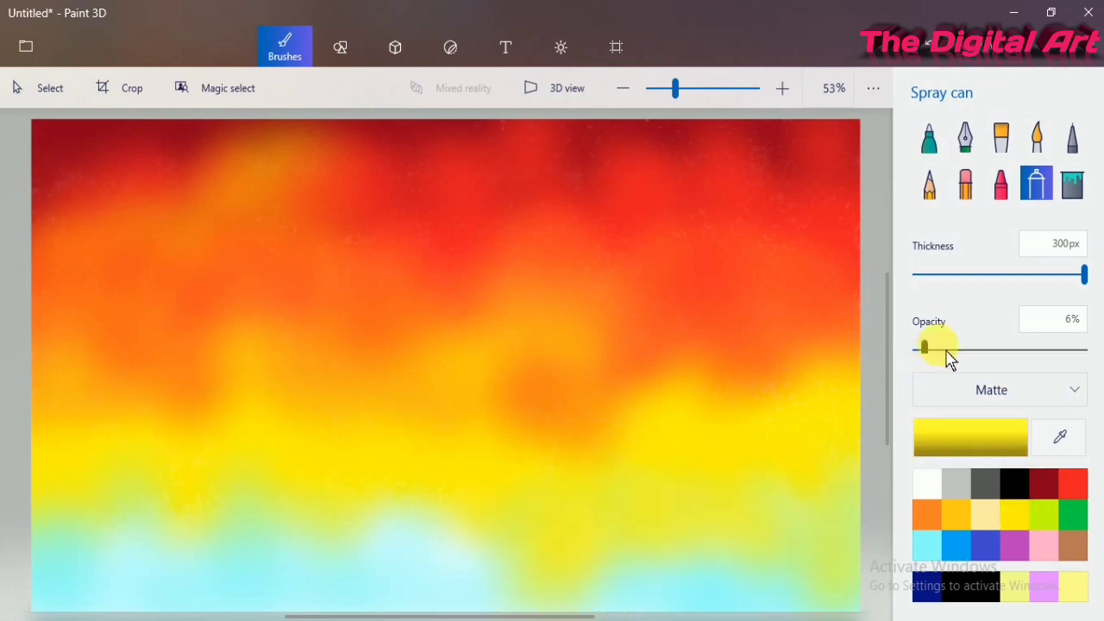
mouse_move(772, 531)
left_mouse_down()
mouse_move(730, 568)
mouse_move(450, 526)
mouse_move(281, 529)
left_mouse_up()
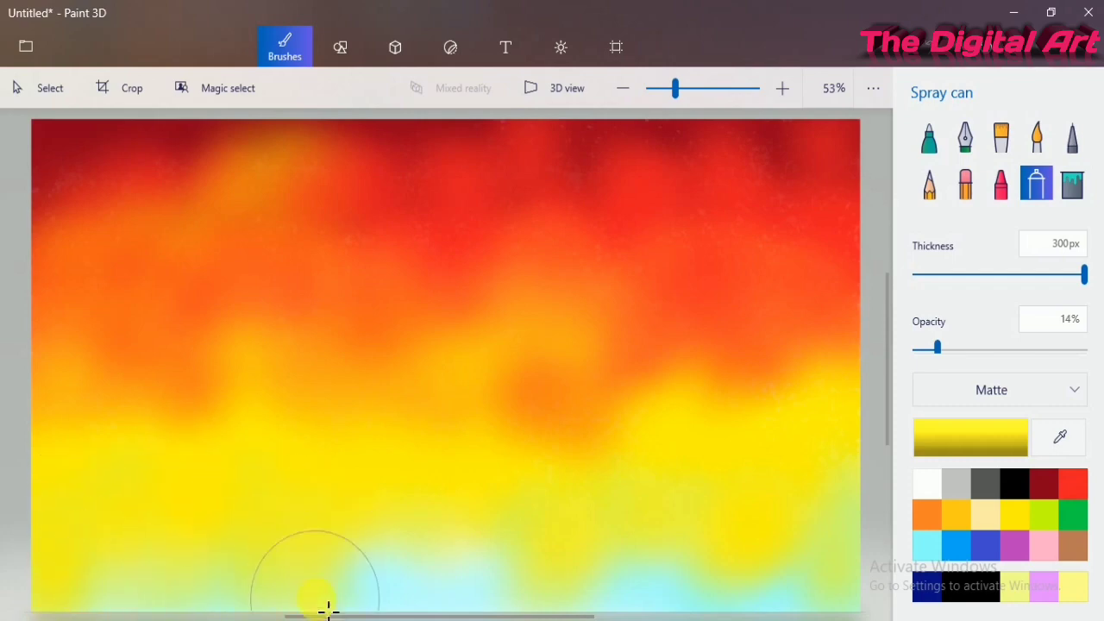
mouse_move(327, 611)
left_mouse_down()
mouse_move(701, 541)
mouse_move(780, 602)
mouse_move(873, 569)
left_mouse_up()
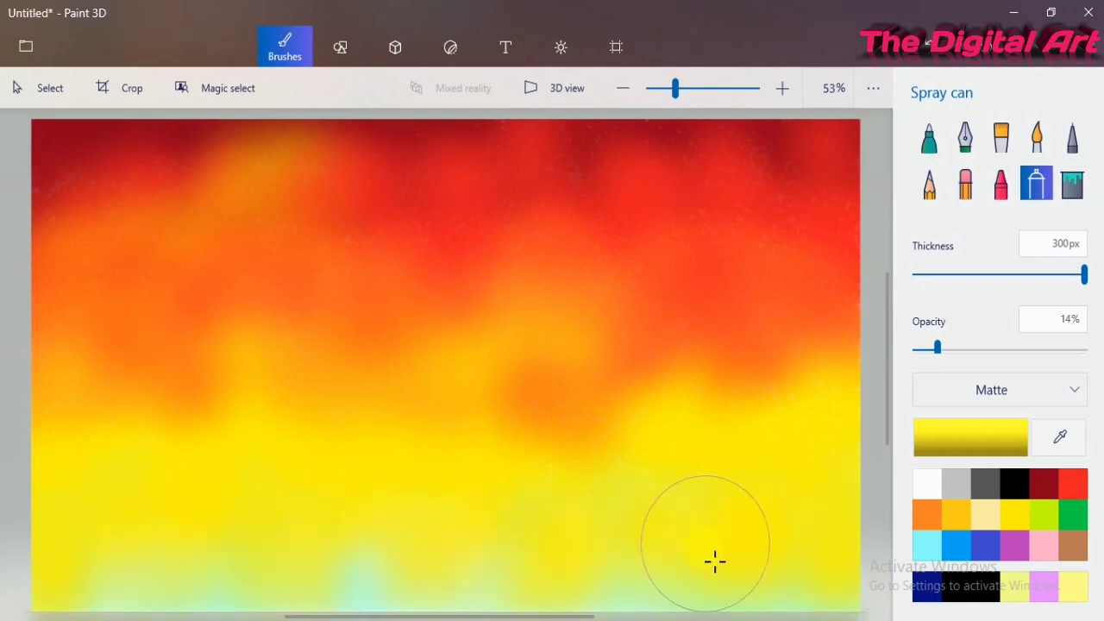
Step: Blend red spray at 14% opacity, and yellow and red at 4%, into the middle and upper areas of the canvas
left_click(1076, 489)
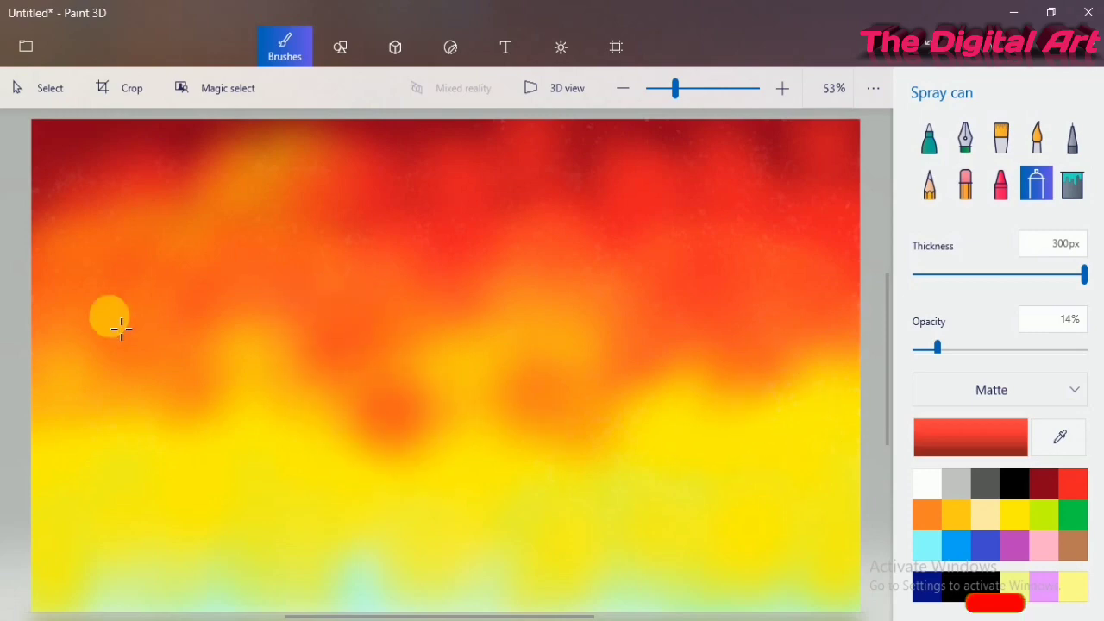
left_click(1014, 515)
left_click_drag(938, 346, 921, 347)
mouse_move(581, 259)
left_mouse_down()
mouse_move(554, 300)
mouse_move(598, 179)
mouse_move(525, 313)
mouse_move(415, 412)
left_mouse_up()
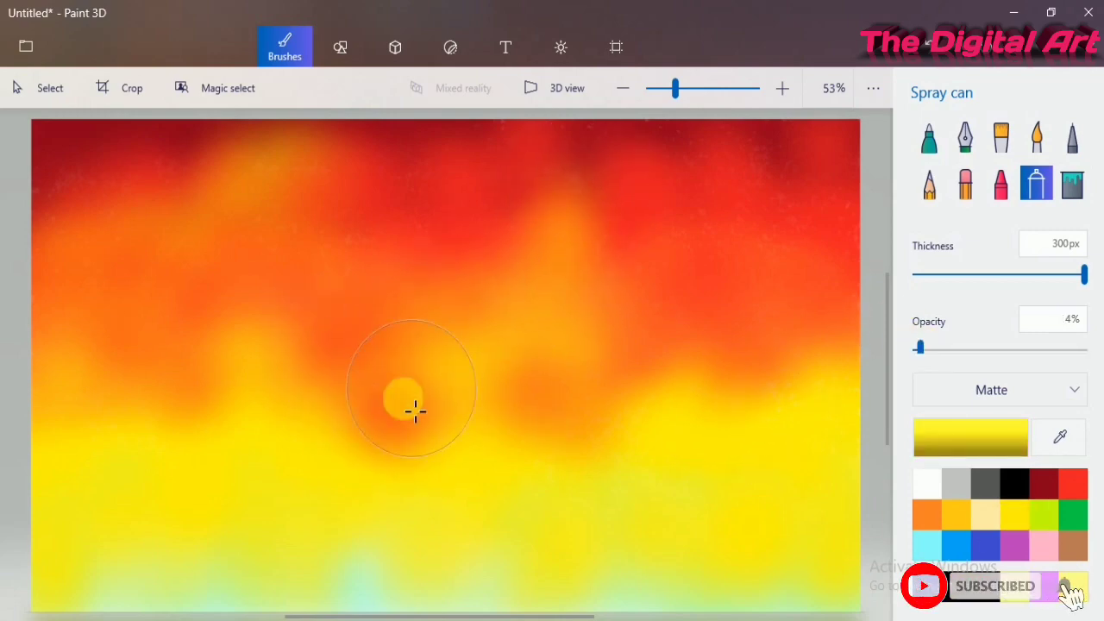
mouse_move(306, 289)
left_mouse_down()
mouse_move(375, 286)
mouse_move(775, 366)
mouse_move(698, 403)
left_mouse_up()
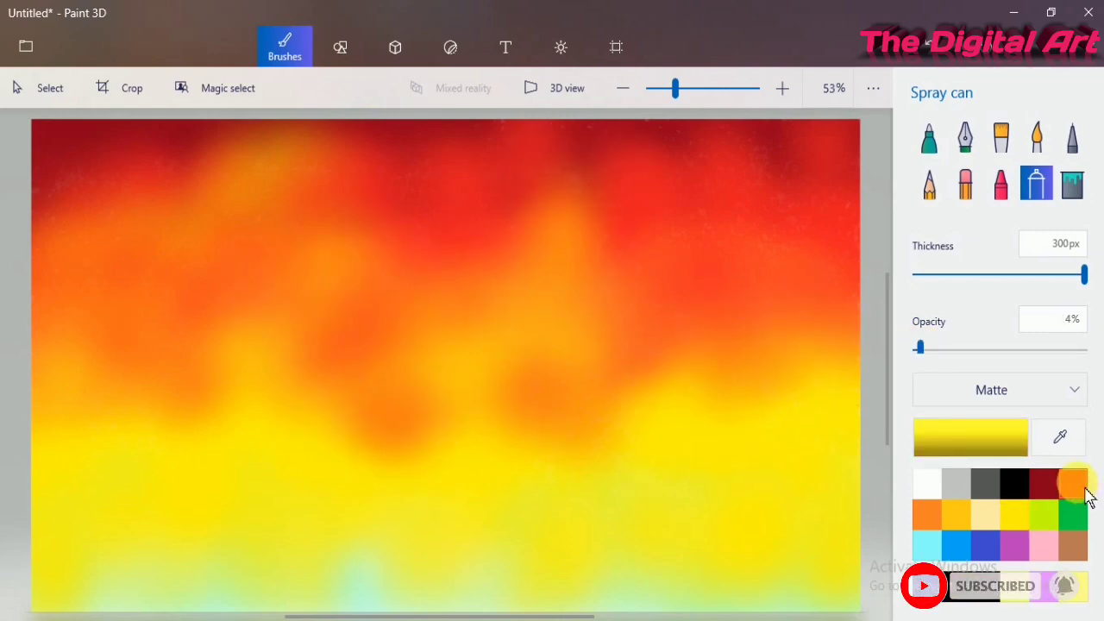
left_click(1086, 491)
mouse_move(571, 160)
left_mouse_down()
mouse_move(670, 136)
mouse_move(845, 152)
mouse_move(781, 144)
mouse_move(867, 202)
mouse_move(661, 136)
mouse_move(619, 222)
mouse_move(392, 261)
mouse_move(268, 352)
mouse_move(338, 354)
left_mouse_up()
Step: Mix a custom lighter orange and spray it at 4% opacity over the reddish patches left of the canvas's centre
left_click(932, 519)
left_click(959, 448)
left_click(620, 176)
left_click(418, 441)
left_click(467, 491)
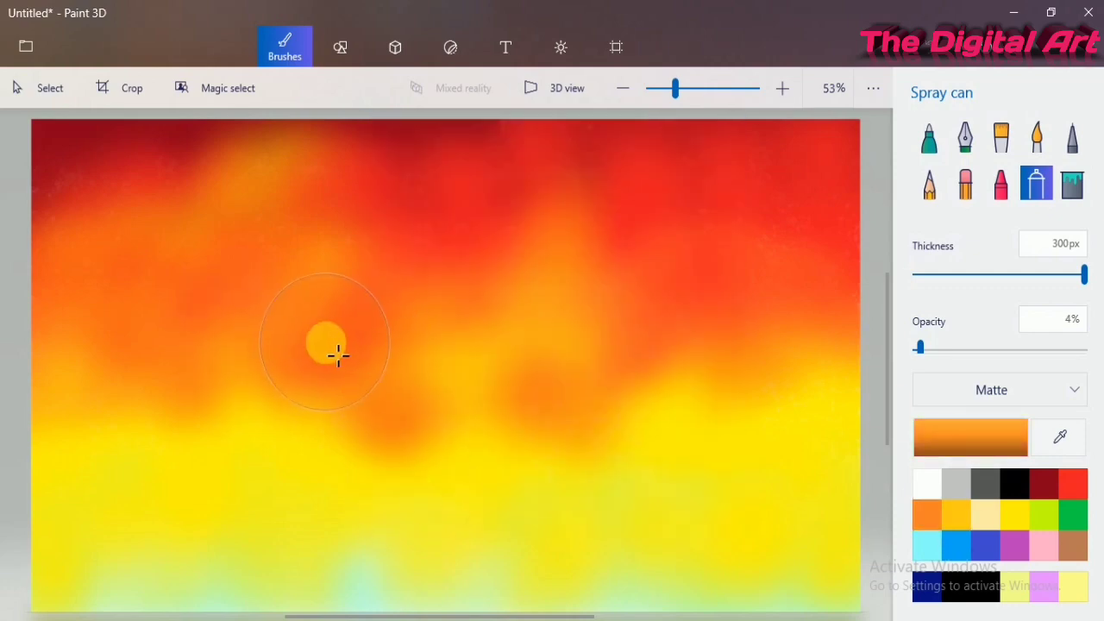
left_click_drag(383, 285, 389, 405)
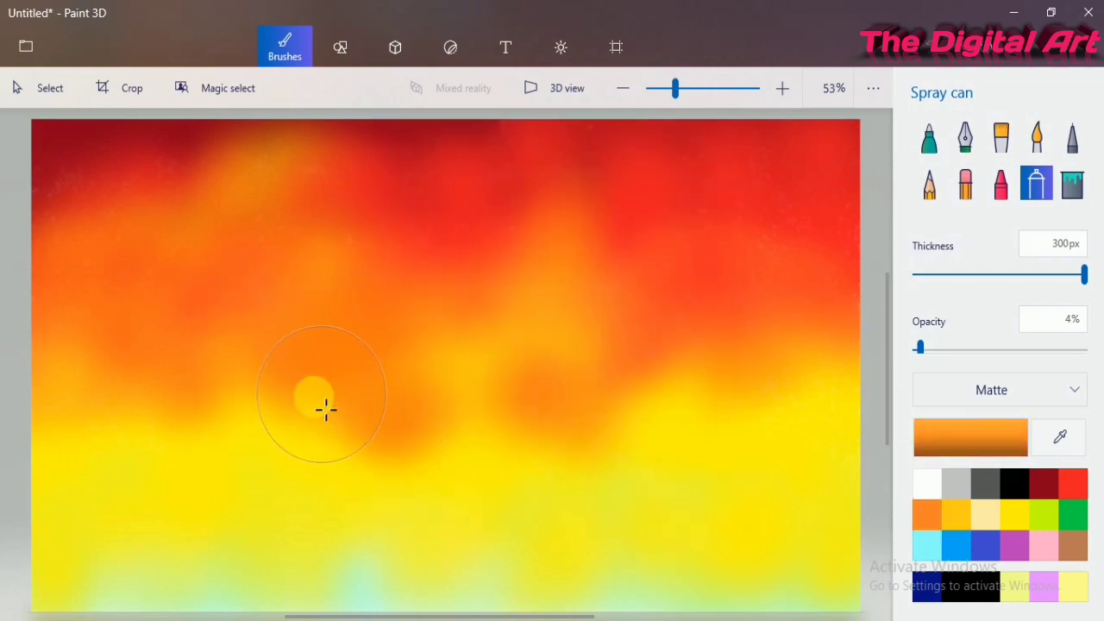
mouse_move(72, 243)
left_mouse_down()
mouse_move(226, 152)
mouse_move(471, 265)
left_mouse_up()
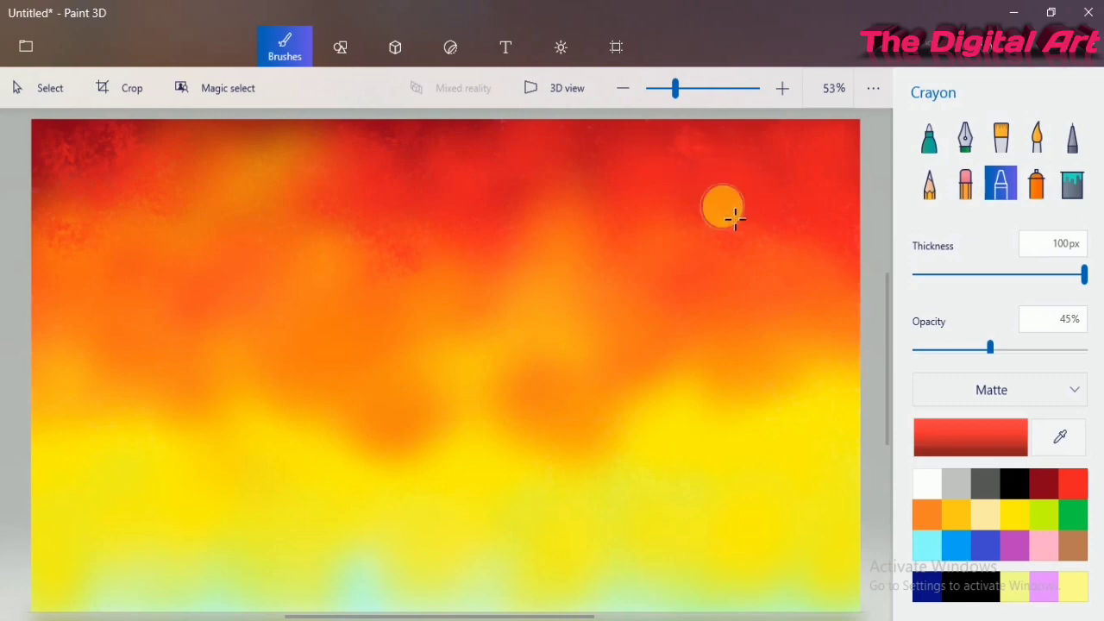
Step: Dab red crayon texture over the upper and middle areas, and yellow crayon at 21% and 13% opacity over the left orange area
left_click(595, 151)
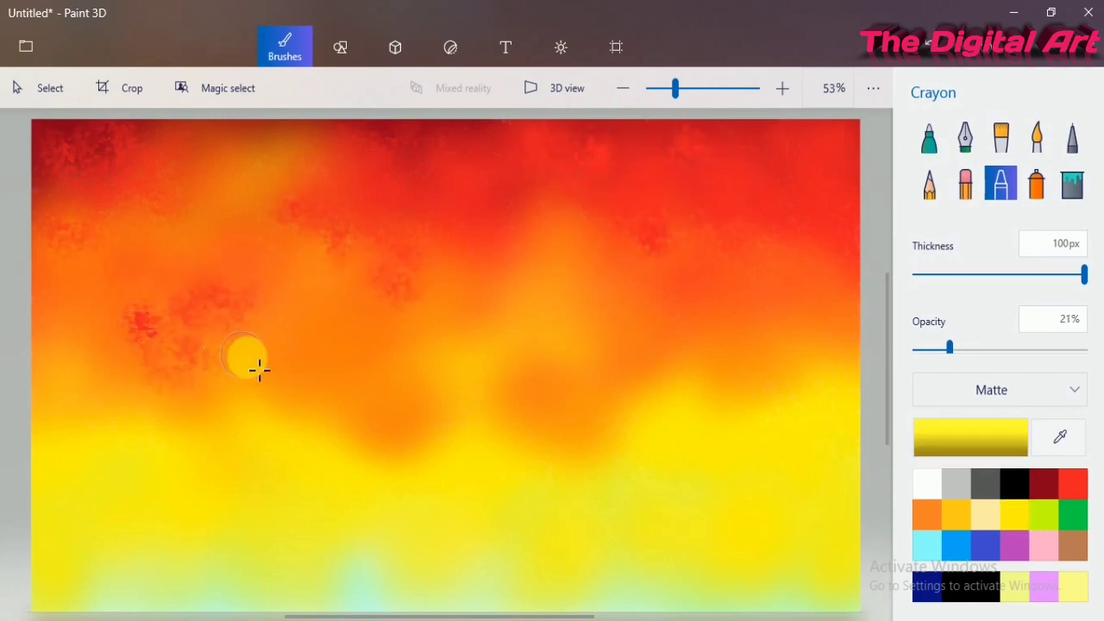
mouse_move(259, 369)
left_mouse_down()
mouse_move(296, 320)
mouse_move(337, 419)
mouse_move(222, 362)
mouse_move(163, 296)
mouse_move(187, 372)
left_mouse_up()
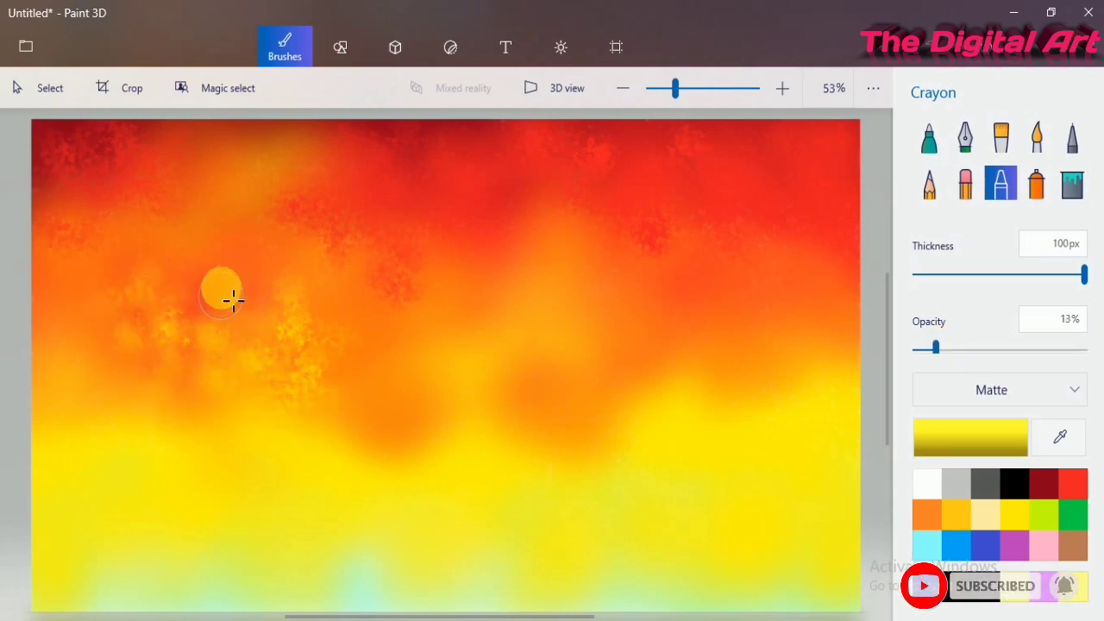
left_click_drag(227, 293, 97, 324)
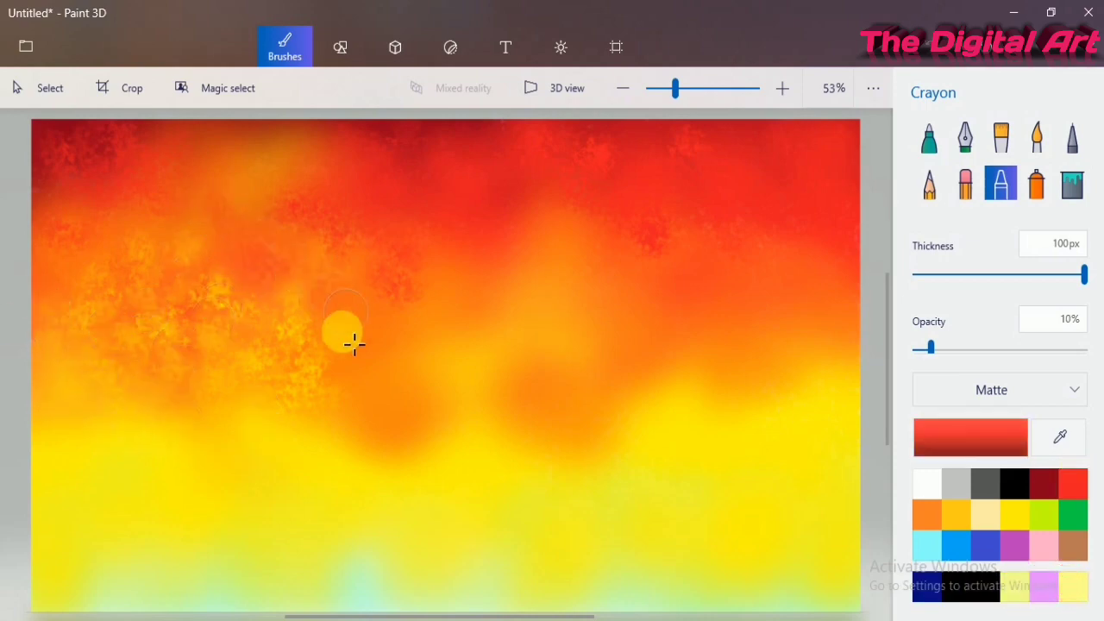
Step: Add orange crayon texture at 29% opacity over the canvas's centre, the right reddish area and the upper red area
left_click(938, 525)
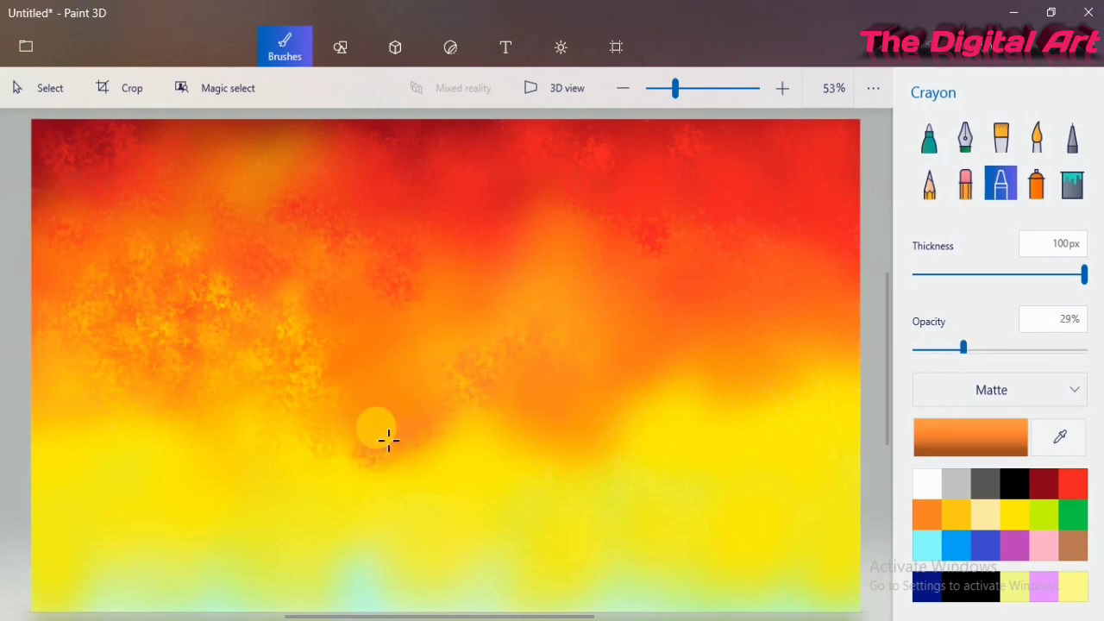
left_click_drag(668, 308, 746, 334)
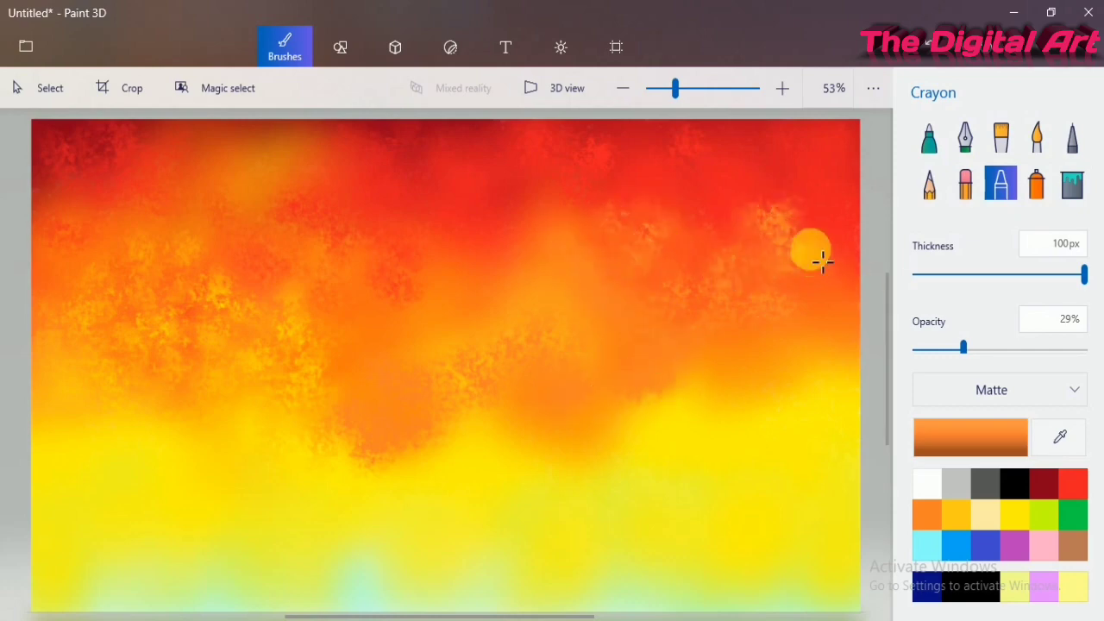
left_click(390, 194)
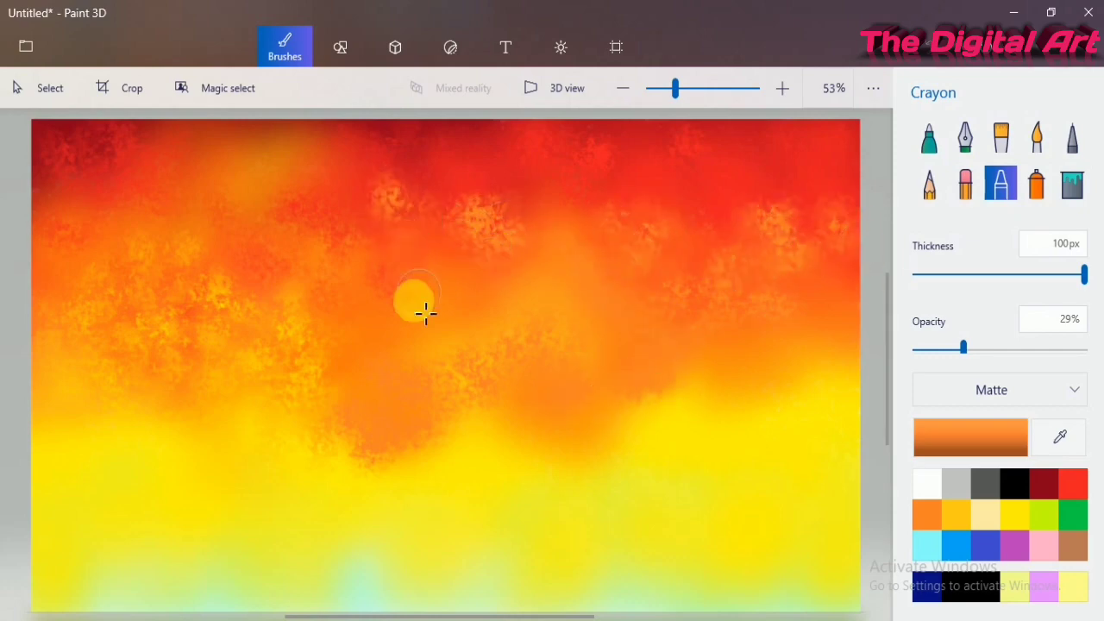
Step: Spray red patches with the spray can across the yellow lower part of the canvas
left_click(928, 545)
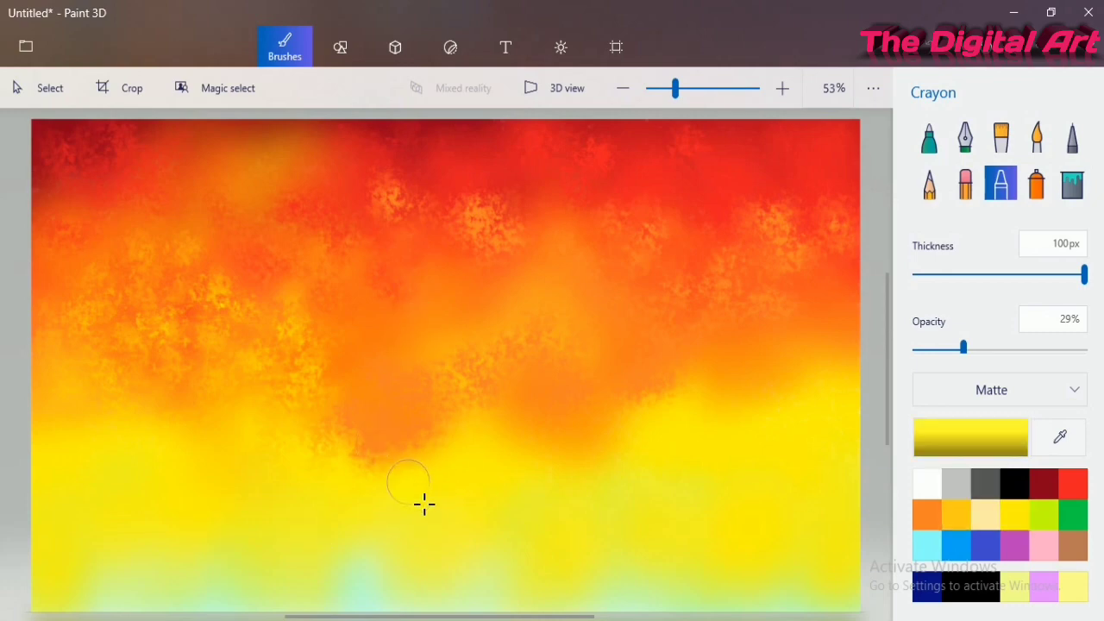
left_click(1074, 485)
left_click(1036, 183)
mouse_move(535, 531)
left_mouse_down()
mouse_move(501, 525)
mouse_move(488, 460)
mouse_move(382, 527)
mouse_move(316, 523)
mouse_move(380, 595)
mouse_move(271, 559)
mouse_move(239, 515)
mouse_move(215, 539)
left_mouse_up()
mouse_move(80, 543)
left_mouse_down()
mouse_move(106, 529)
mouse_move(214, 587)
mouse_move(173, 552)
left_mouse_up()
mouse_move(705, 525)
left_mouse_down()
mouse_move(752, 474)
mouse_move(845, 500)
mouse_move(618, 598)
mouse_move(533, 574)
mouse_move(414, 579)
left_mouse_up()
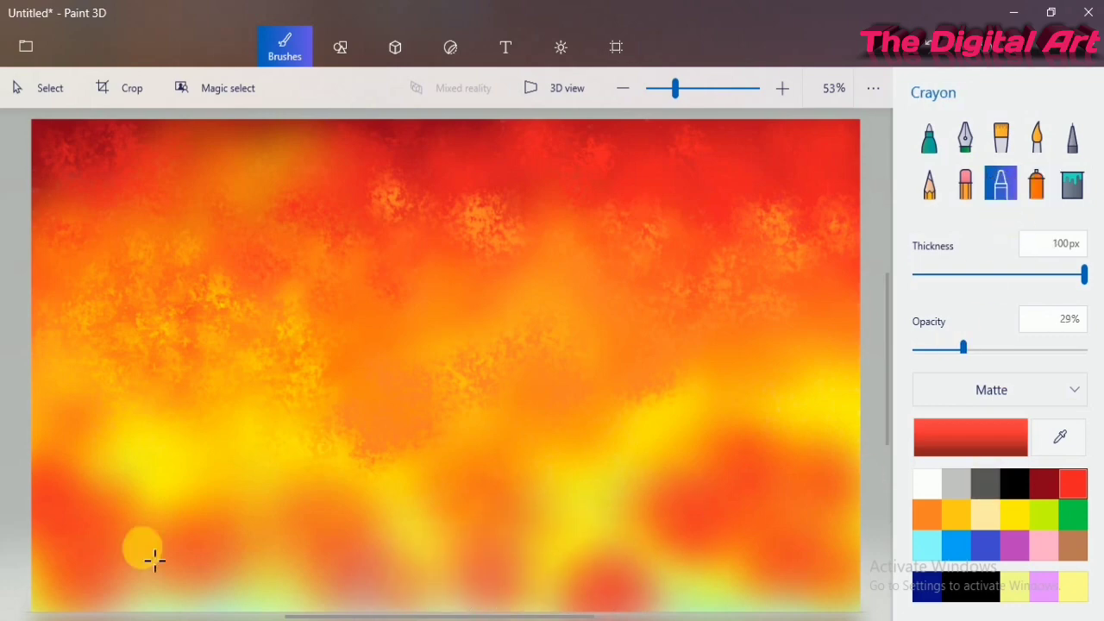
Step: Texture the sprayed red patches along the canvas's lower edge with red crayon at 29% and 16% opacity
mouse_move(128, 609)
left_mouse_down()
mouse_move(49, 606)
mouse_move(107, 614)
left_mouse_up()
left_click_drag(963, 348, 942, 348)
mouse_move(210, 560)
left_mouse_down()
mouse_move(197, 532)
mouse_move(186, 566)
mouse_move(336, 585)
mouse_move(380, 576)
mouse_move(389, 606)
mouse_move(306, 562)
mouse_move(369, 537)
mouse_move(259, 543)
mouse_move(295, 593)
left_mouse_up()
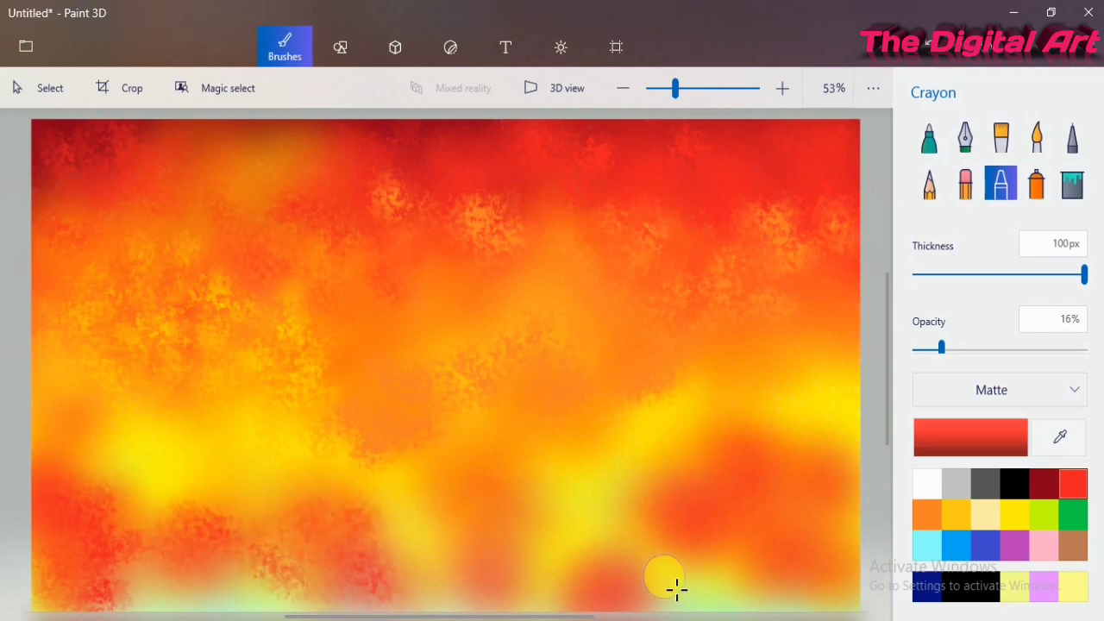
mouse_move(505, 592)
left_mouse_down()
mouse_move(493, 540)
mouse_move(439, 597)
left_mouse_up()
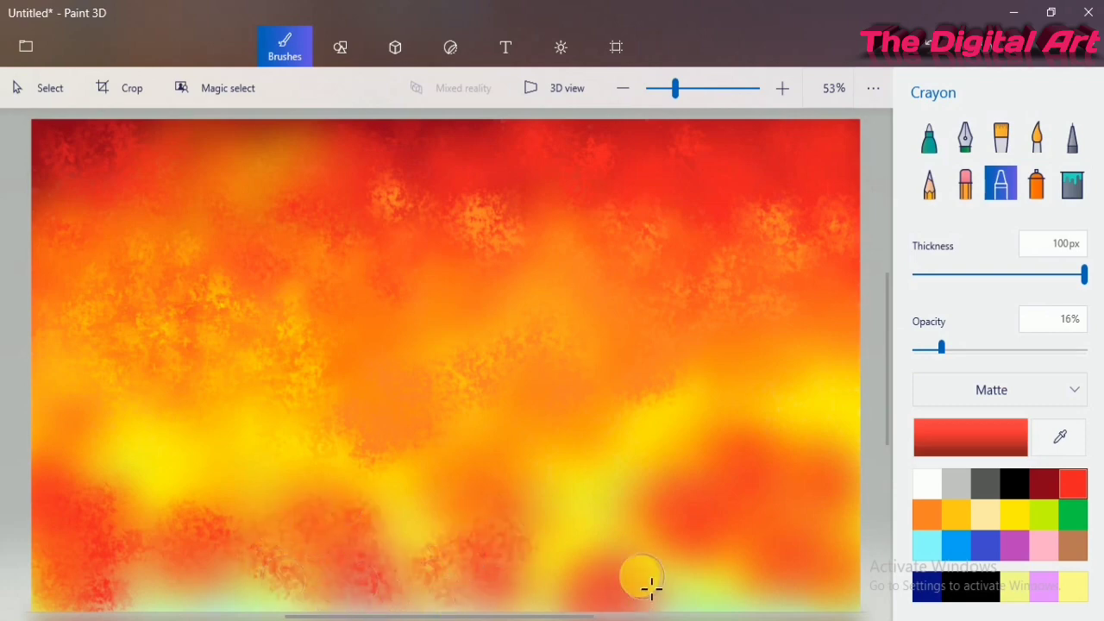
mouse_move(651, 586)
left_mouse_down()
mouse_move(699, 599)
mouse_move(586, 603)
mouse_move(708, 553)
mouse_move(638, 501)
mouse_move(730, 472)
mouse_move(671, 592)
mouse_move(757, 575)
mouse_move(815, 541)
mouse_move(839, 508)
mouse_move(861, 511)
mouse_move(831, 579)
mouse_move(861, 610)
left_mouse_up()
Step: Dab yellow crayon texture at 16% opacity over the red and orange patches in the lower part of the canvas
left_click(1016, 522)
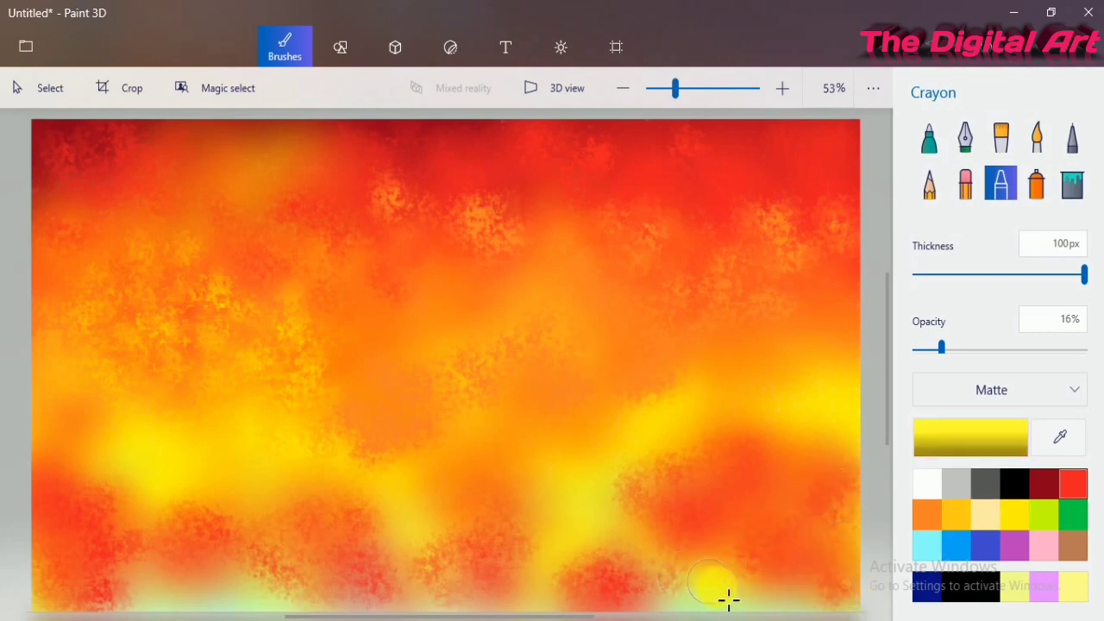
mouse_move(749, 563)
left_mouse_down()
mouse_move(759, 589)
mouse_move(652, 525)
mouse_move(680, 498)
mouse_move(753, 522)
mouse_move(707, 530)
mouse_move(612, 583)
mouse_move(555, 580)
mouse_move(624, 607)
mouse_move(655, 577)
mouse_move(612, 609)
left_mouse_up()
mouse_move(442, 554)
left_mouse_down()
mouse_move(533, 544)
mouse_move(482, 488)
mouse_move(457, 501)
mouse_move(492, 459)
mouse_move(522, 496)
mouse_move(513, 594)
mouse_move(468, 605)
mouse_move(371, 568)
mouse_move(315, 515)
mouse_move(268, 518)
mouse_move(298, 592)
mouse_move(238, 531)
mouse_move(207, 528)
mouse_move(205, 550)
mouse_move(138, 528)
mouse_move(100, 499)
mouse_move(95, 468)
left_mouse_up()
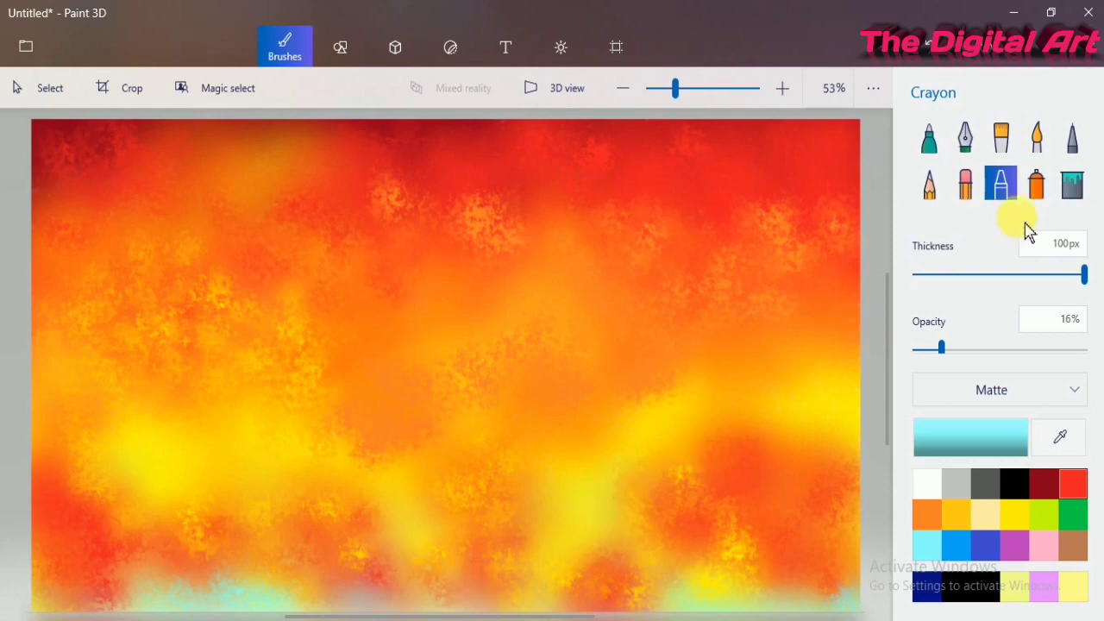
Step: Spray turquoise patches along the lower part of the canvas, lowering the opacity to 10%, and texture them with turquoise crayon at 9%
left_click(1037, 183)
mouse_move(538, 599)
left_mouse_down()
mouse_move(644, 596)
mouse_move(784, 561)
mouse_move(814, 574)
left_mouse_up()
left_click(947, 350)
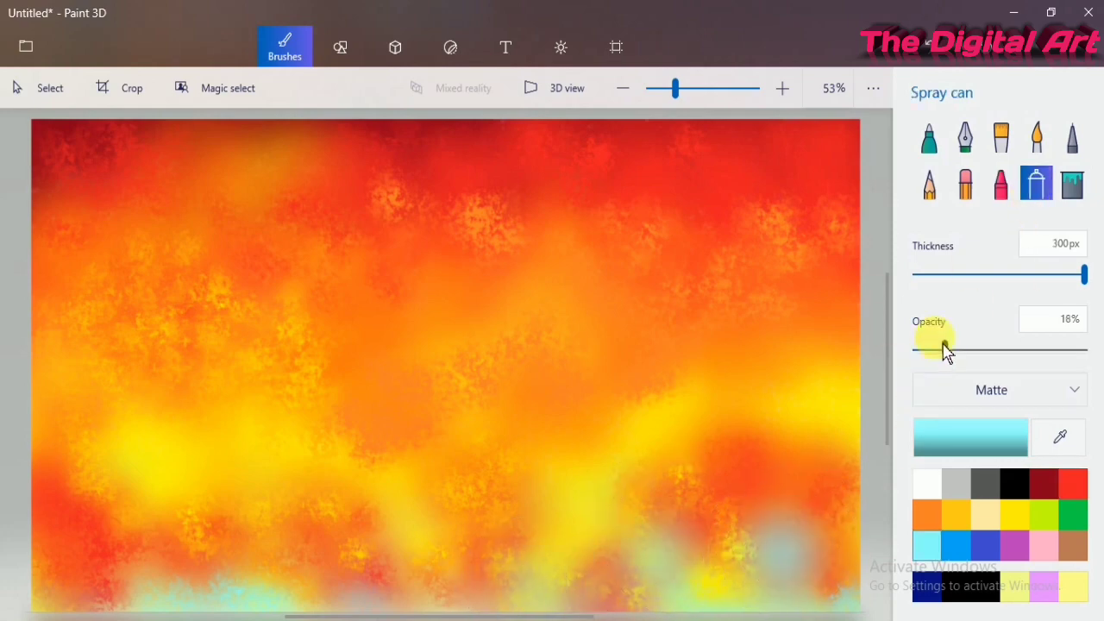
left_click_drag(945, 347, 931, 348)
left_click(388, 535)
left_click(85, 580)
left_click(231, 537)
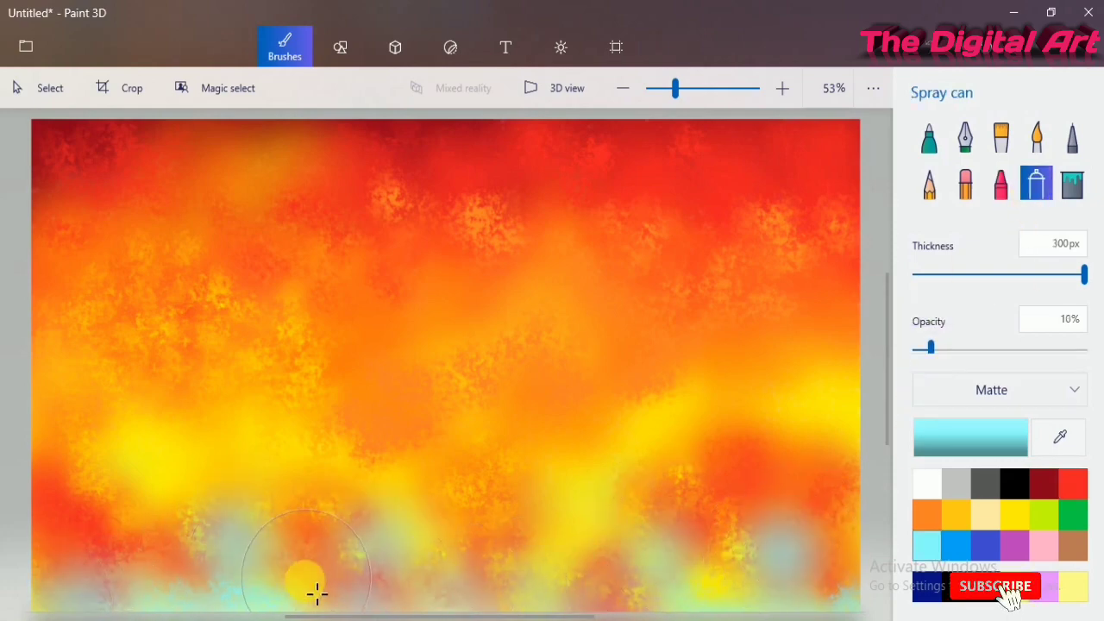
mouse_move(317, 593)
left_mouse_down()
mouse_move(42, 547)
mouse_move(702, 493)
mouse_move(388, 584)
left_mouse_up()
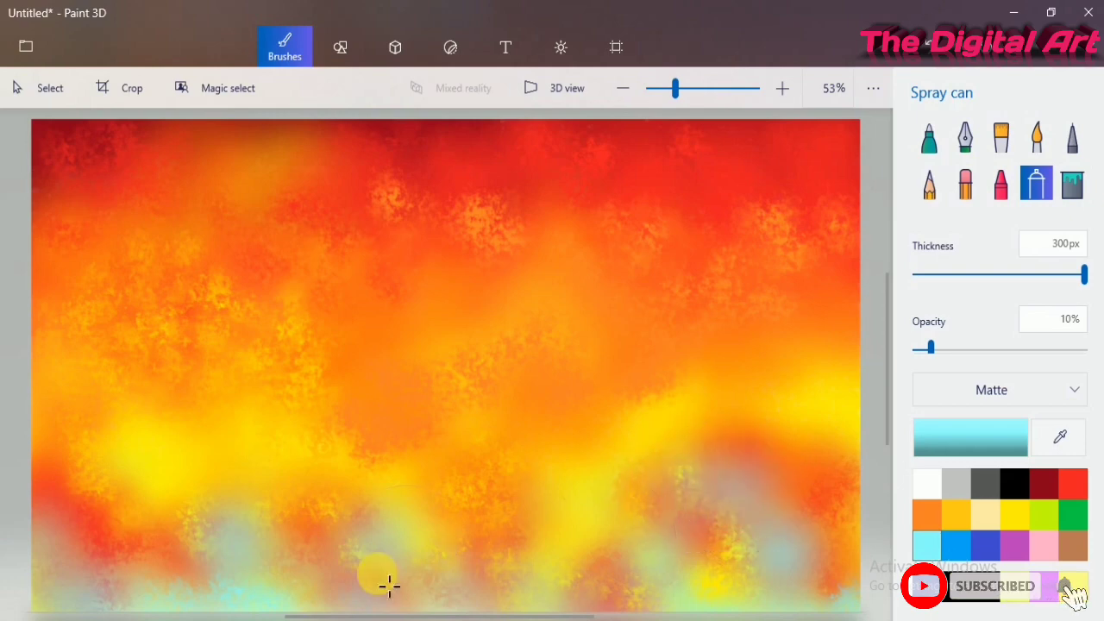
left_click(1002, 190)
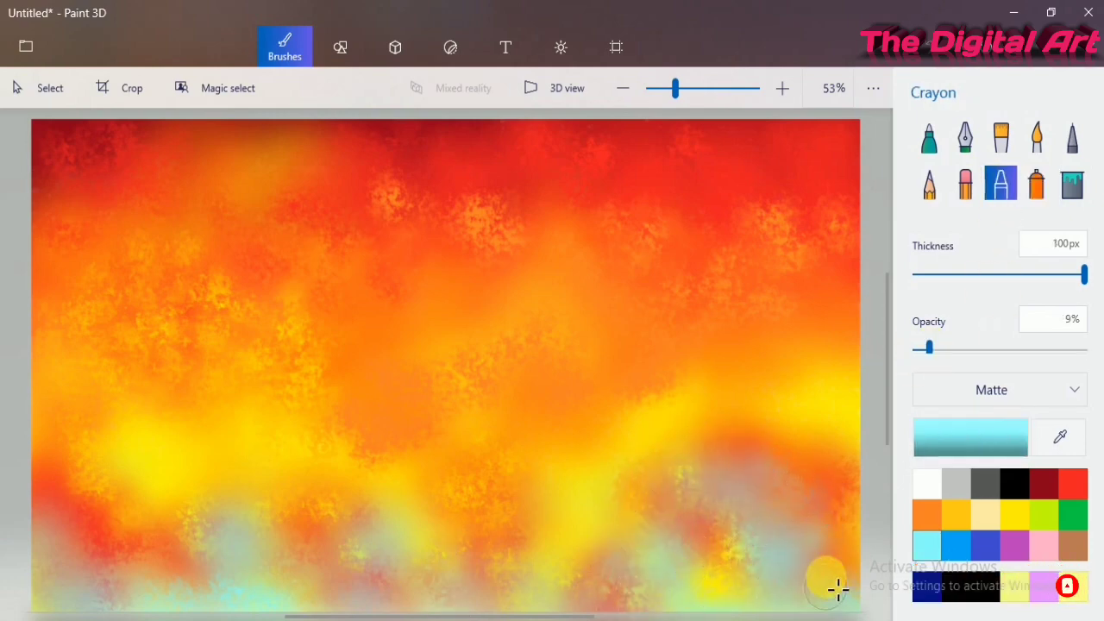
mouse_move(266, 524)
left_mouse_down()
mouse_move(244, 508)
mouse_move(207, 560)
mouse_move(220, 594)
mouse_move(312, 600)
mouse_move(154, 578)
mouse_move(131, 611)
mouse_move(51, 529)
mouse_move(95, 554)
mouse_move(104, 532)
mouse_move(44, 533)
left_mouse_up()
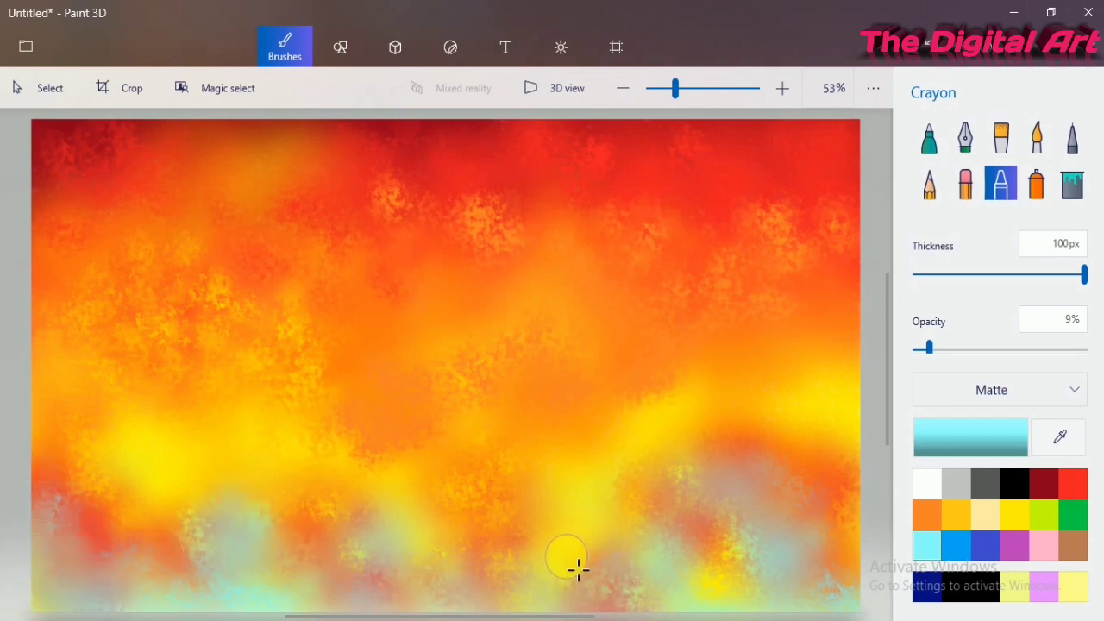
Step: Spray blue at 7% opacity over the turquoise patches along the lower part of the canvas
left_click(1036, 183)
left_click(956, 545)
left_click_drag(930, 348, 926, 348)
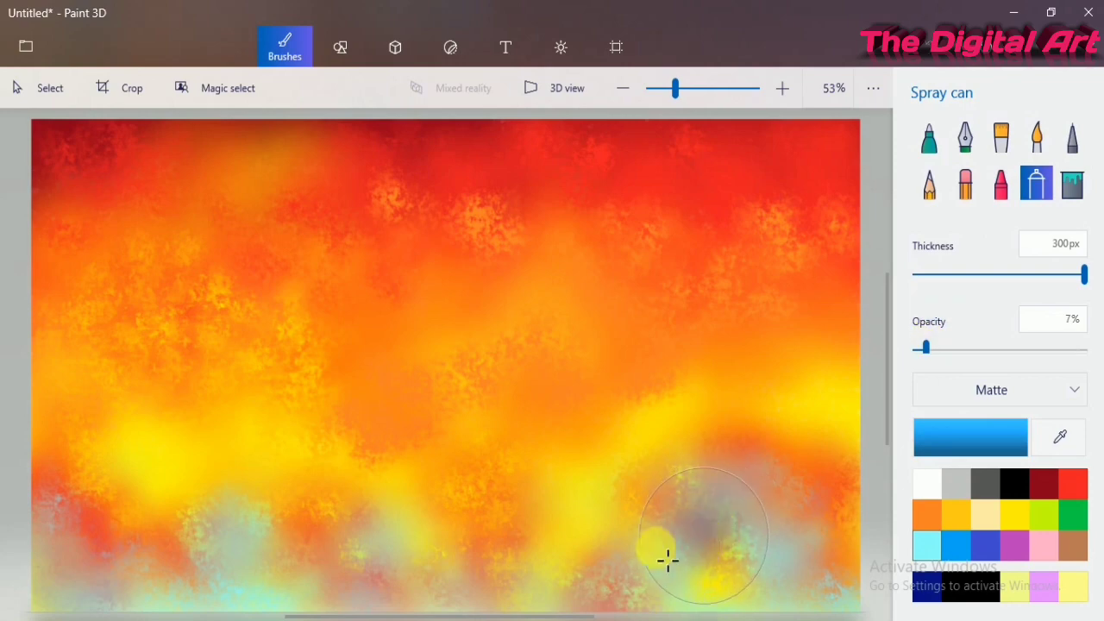
mouse_move(668, 560)
left_mouse_down()
mouse_move(842, 569)
mouse_move(706, 566)
mouse_move(732, 601)
mouse_move(623, 583)
mouse_move(596, 583)
left_mouse_up()
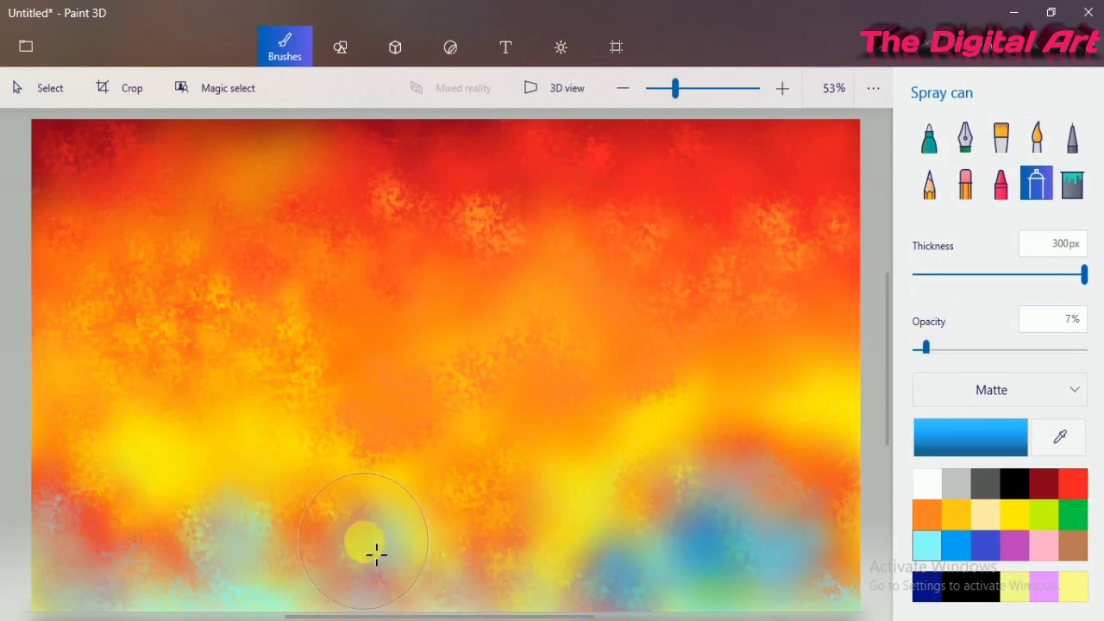
mouse_move(376, 555)
left_mouse_down()
mouse_move(455, 602)
mouse_move(449, 565)
mouse_move(243, 560)
mouse_move(250, 493)
mouse_move(260, 536)
mouse_move(302, 579)
mouse_move(231, 589)
mouse_move(227, 615)
mouse_move(116, 566)
mouse_move(58, 523)
mouse_move(120, 572)
mouse_move(40, 602)
left_mouse_up()
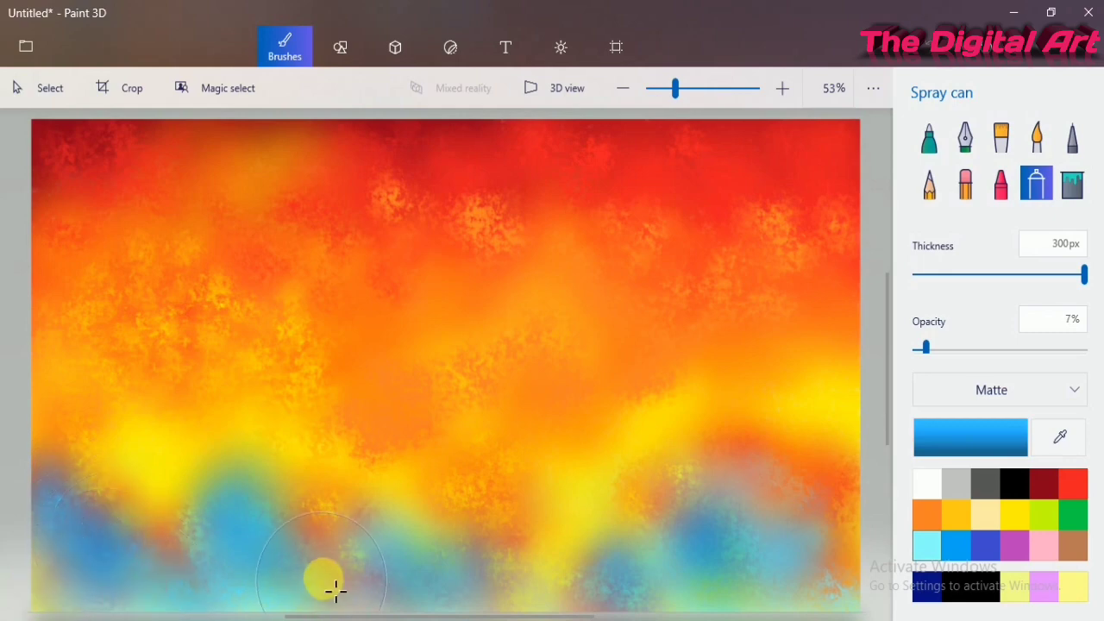
mouse_move(336, 591)
left_mouse_down()
mouse_move(362, 601)
mouse_move(512, 571)
left_mouse_up()
Step: Blend yellow spray at 7% opacity into the blue areas along the canvas's lower edge
left_click(1014, 515)
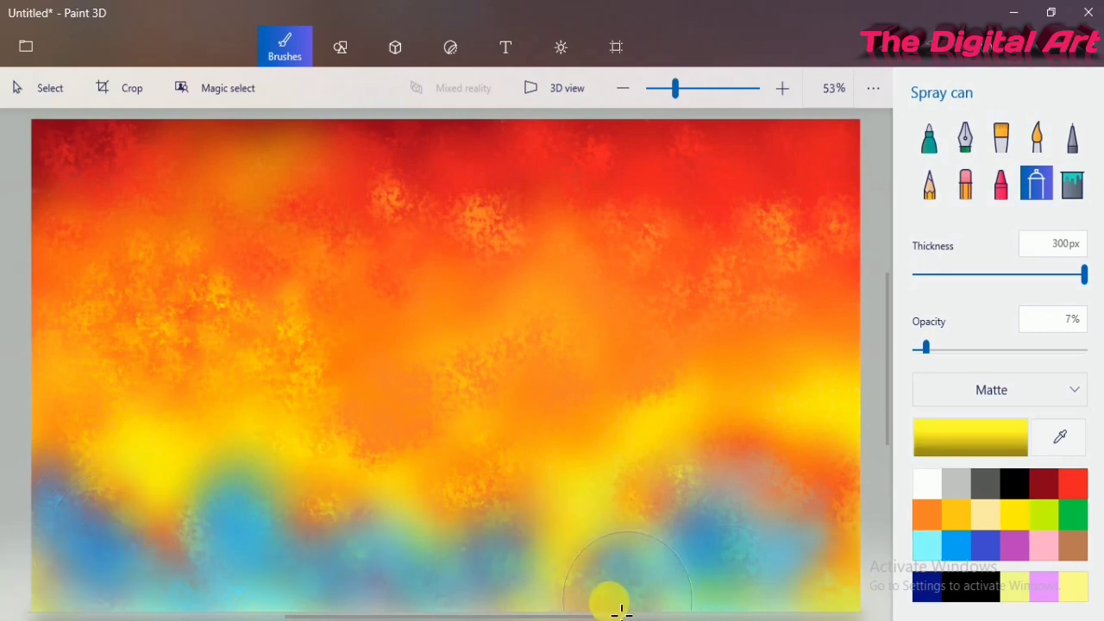
mouse_move(644, 604)
left_mouse_down()
mouse_move(683, 533)
mouse_move(757, 543)
left_mouse_up()
mouse_move(418, 568)
left_mouse_down()
mouse_move(333, 579)
mouse_move(488, 604)
mouse_move(173, 592)
mouse_move(747, 581)
left_mouse_up()
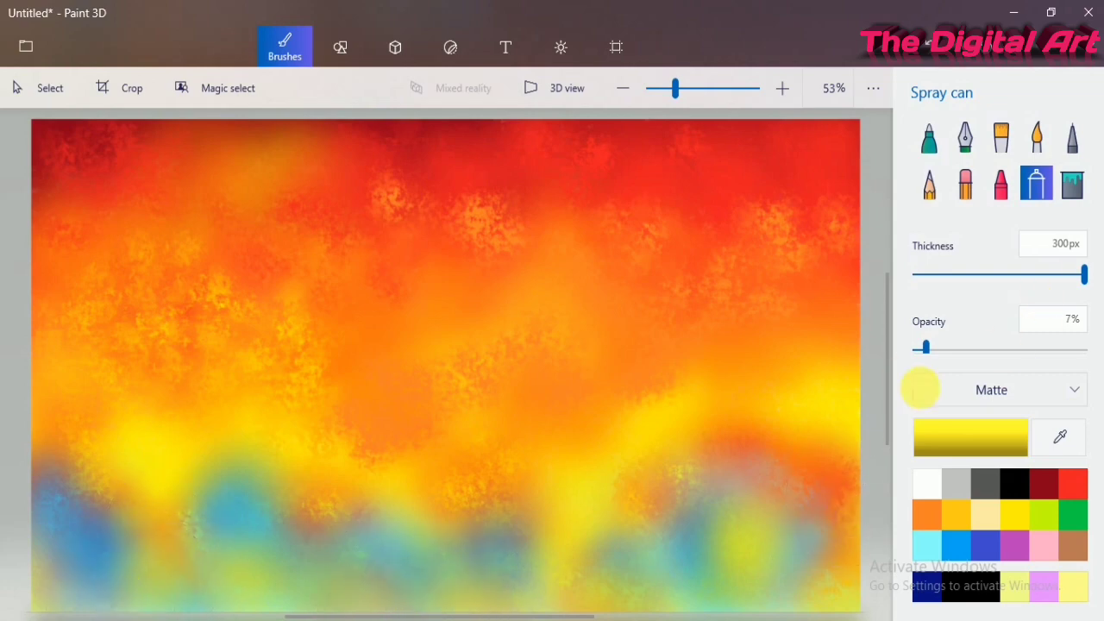
Step: Spray red at 7% opacity over the yellow band above the blue patches, and add red crayon texture at 9% there
left_click(1073, 483)
mouse_move(601, 470)
left_mouse_down()
mouse_move(255, 441)
mouse_move(260, 430)
mouse_move(117, 456)
mouse_move(185, 487)
mouse_move(244, 447)
mouse_move(394, 498)
mouse_move(766, 394)
mouse_move(844, 430)
mouse_move(543, 442)
mouse_move(628, 480)
mouse_move(738, 477)
mouse_move(726, 428)
mouse_move(788, 417)
left_mouse_up()
left_click(1001, 183)
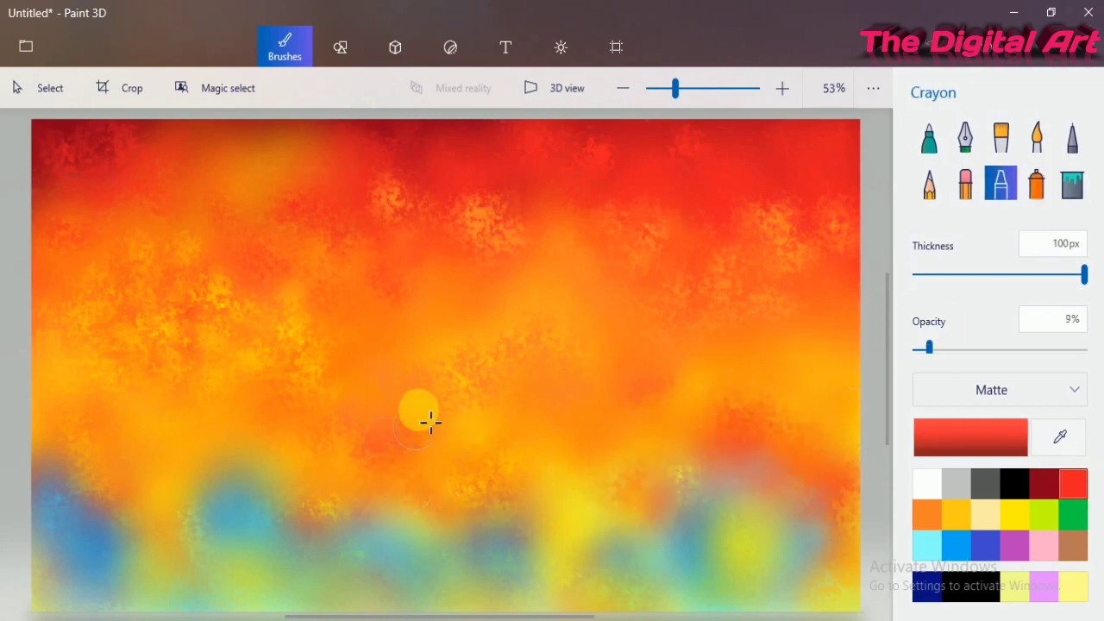
Step: Draw a circle near the canvas's centre with a solid yellow 100 px outline and no fill
left_click(340, 47)
left_click_drag(432, 254, 561, 396)
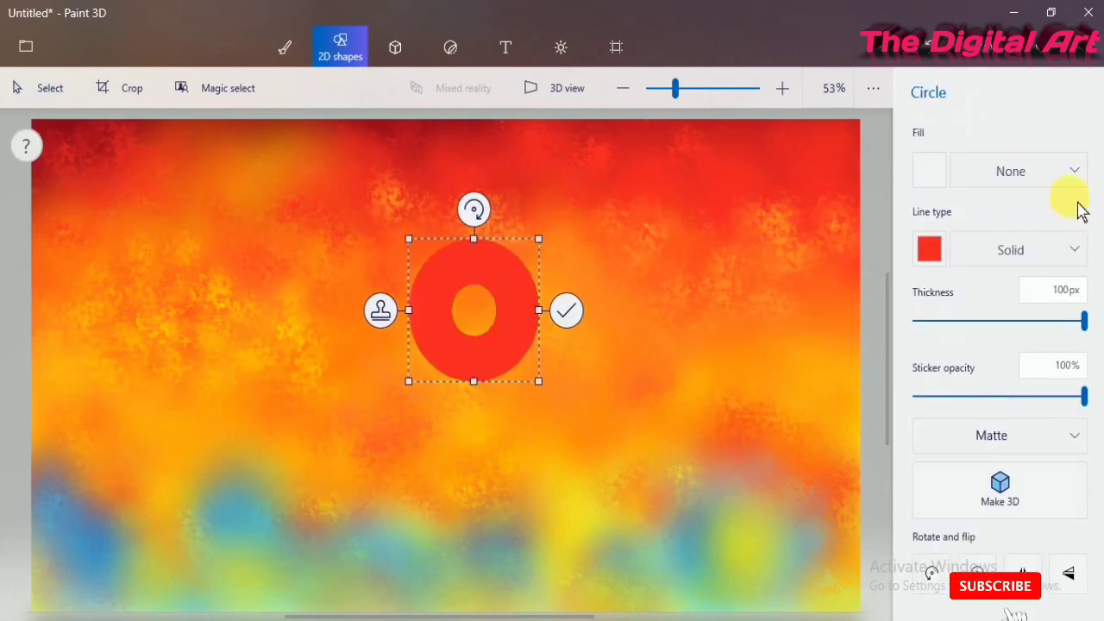
left_click(927, 249)
left_click(946, 350)
left_click(564, 311)
Step: Fill the open middle of the circle with yellow at 15% tolerance
left_click(285, 47)
left_click(1072, 184)
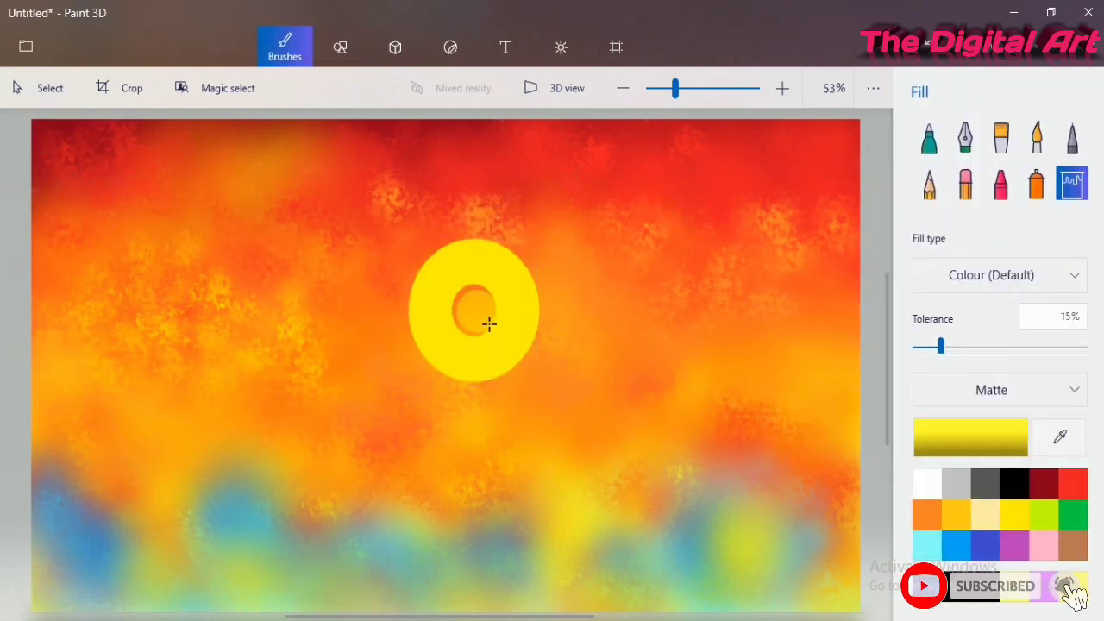
left_click(483, 315)
Step: Texture the inside of the yellow circle with red and orange crayon at 31% opacity
left_click(1001, 184)
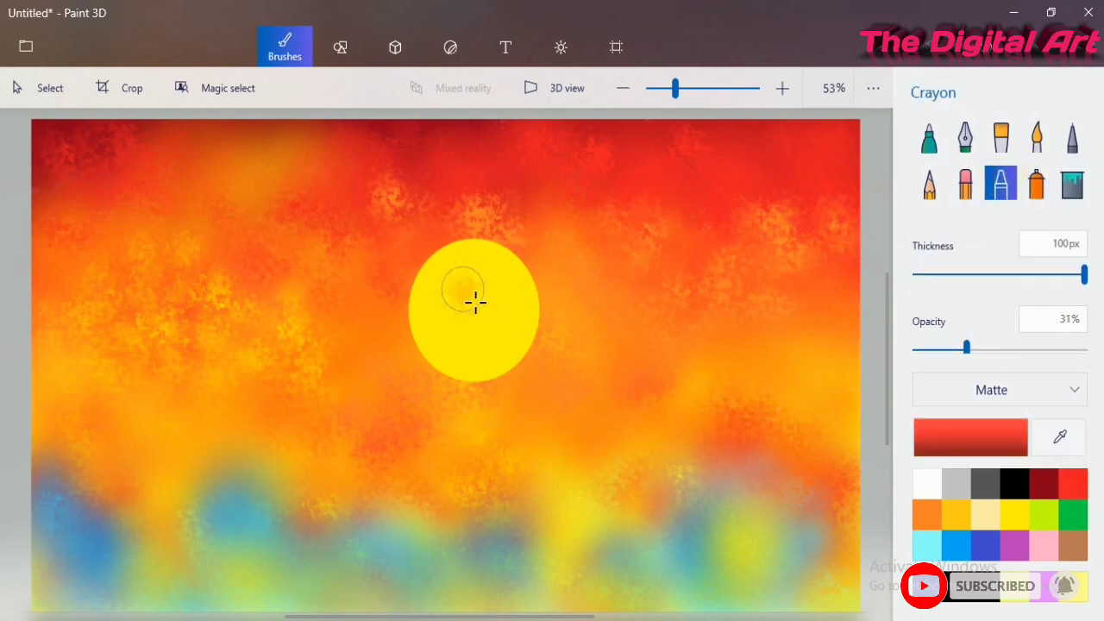
mouse_move(496, 348)
left_mouse_down()
mouse_move(441, 330)
mouse_move(485, 341)
mouse_move(438, 347)
mouse_move(496, 366)
left_mouse_up()
left_click(927, 515)
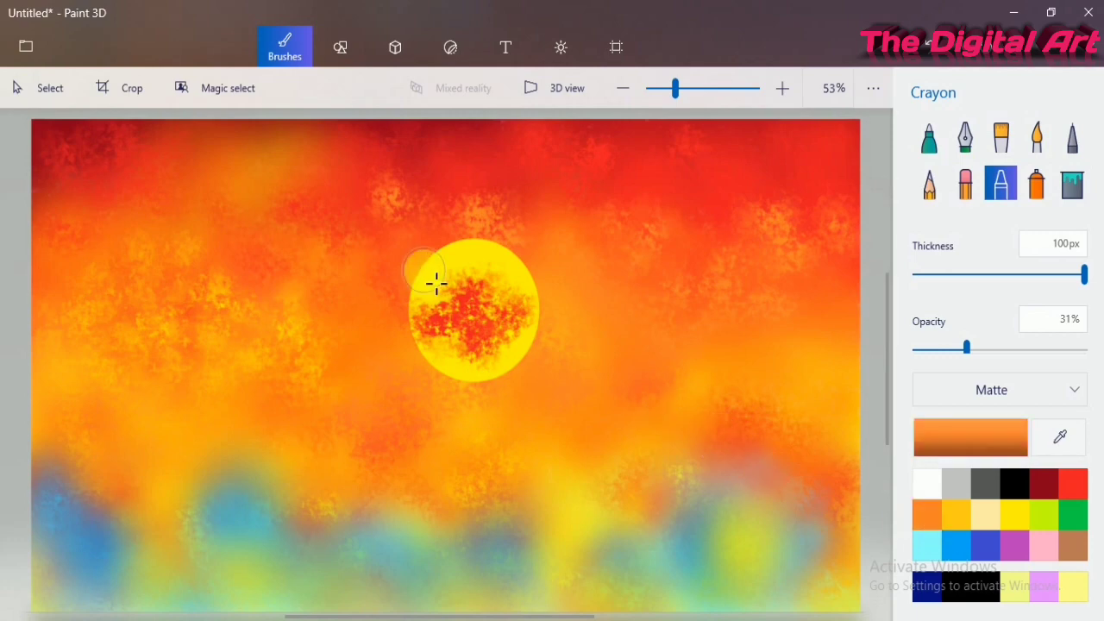
left_click_drag(463, 285, 546, 330)
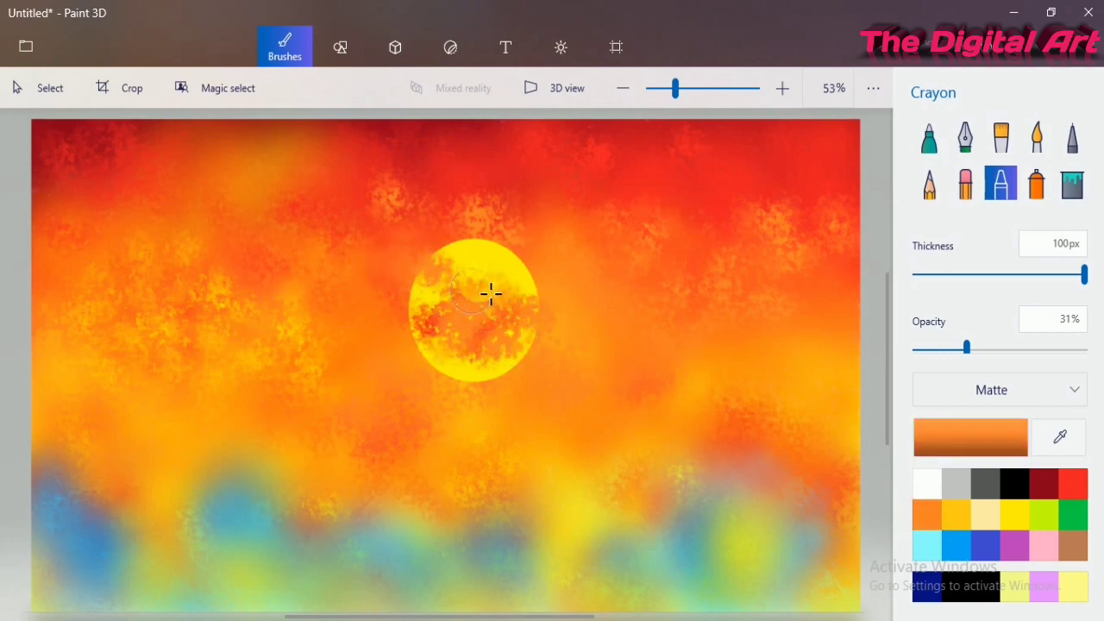
Step: Spray red over the circle's middle with a 51 px spray can, lowering the opacity from 33% to 13%
left_click(1037, 185)
left_click_drag(1085, 274, 989, 359)
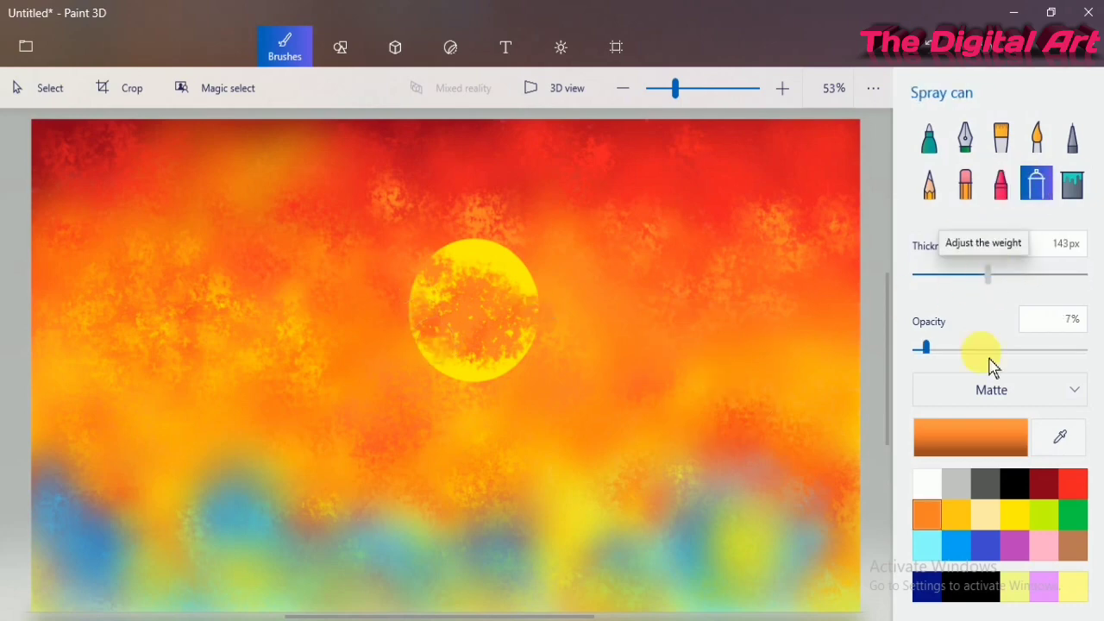
left_click_drag(926, 348, 970, 347)
left_click_drag(988, 274, 932, 274)
left_click(1073, 484)
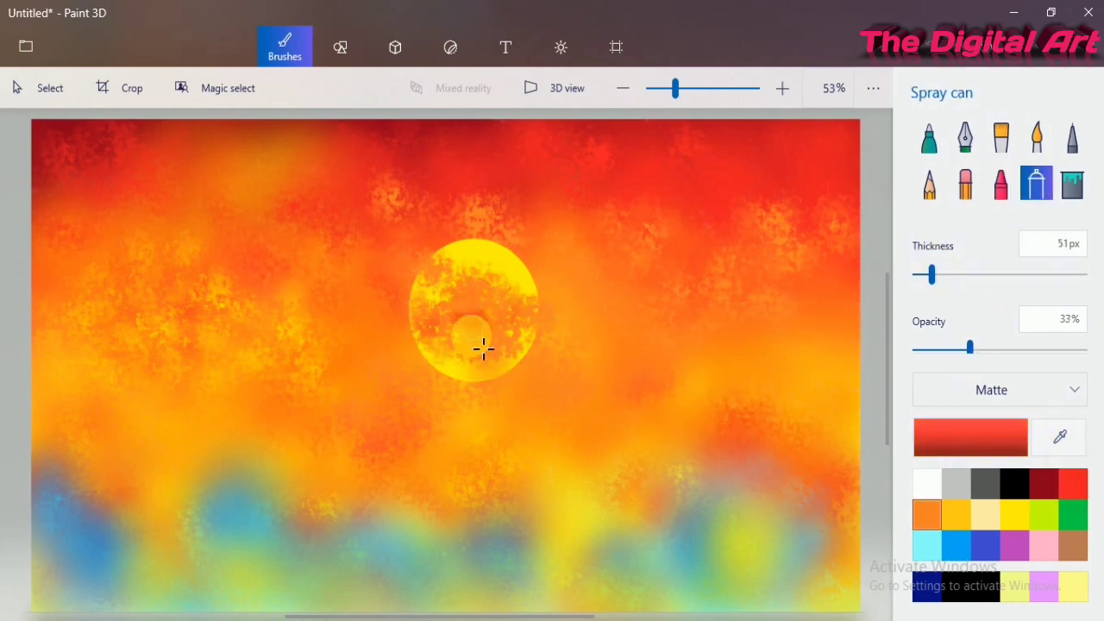
left_click_drag(949, 348, 936, 348)
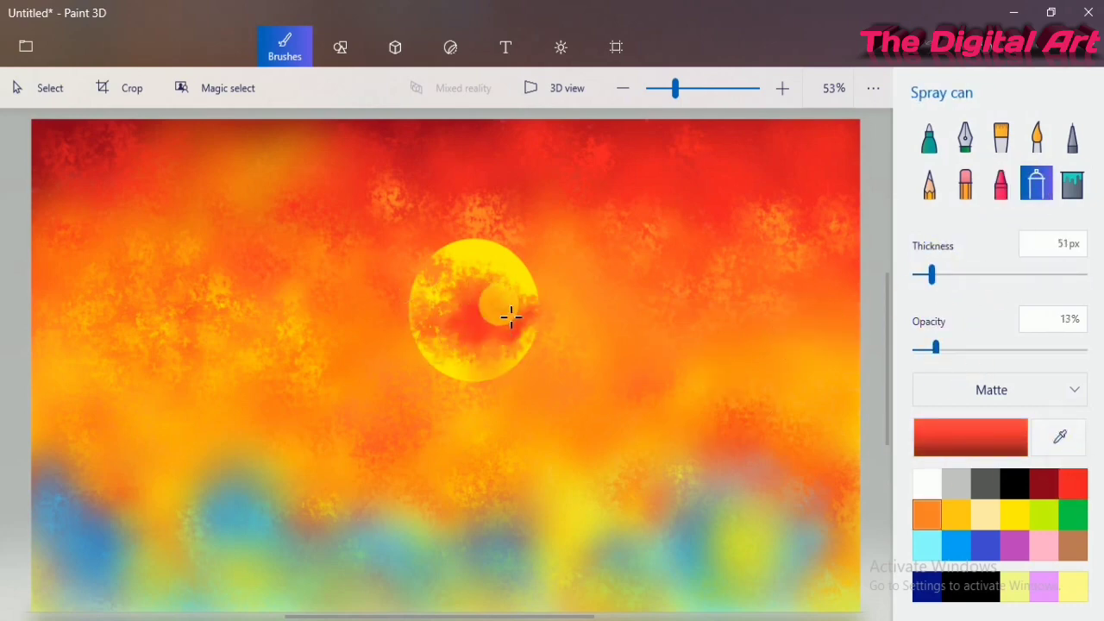
left_click_drag(510, 313, 447, 344)
Step: Blend yellow crayon at 5% opacity into the circle's red middle and edges, and raise the opacity to 14%
left_click(1036, 137)
left_click(970, 348)
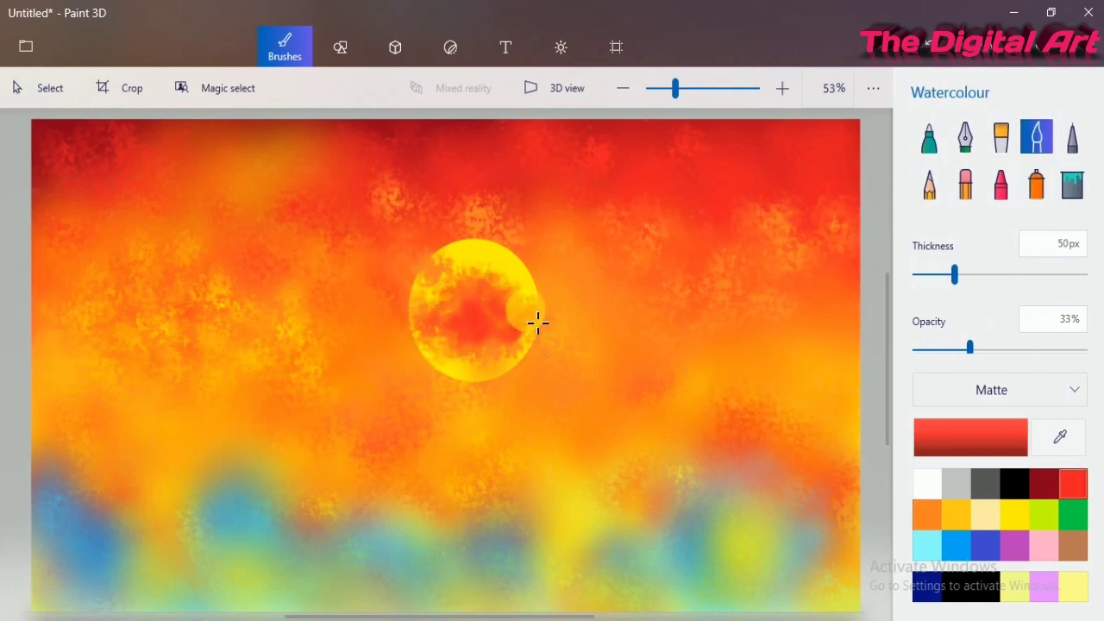
left_click(1001, 183)
left_click(1014, 514)
left_click_drag(970, 348, 922, 347)
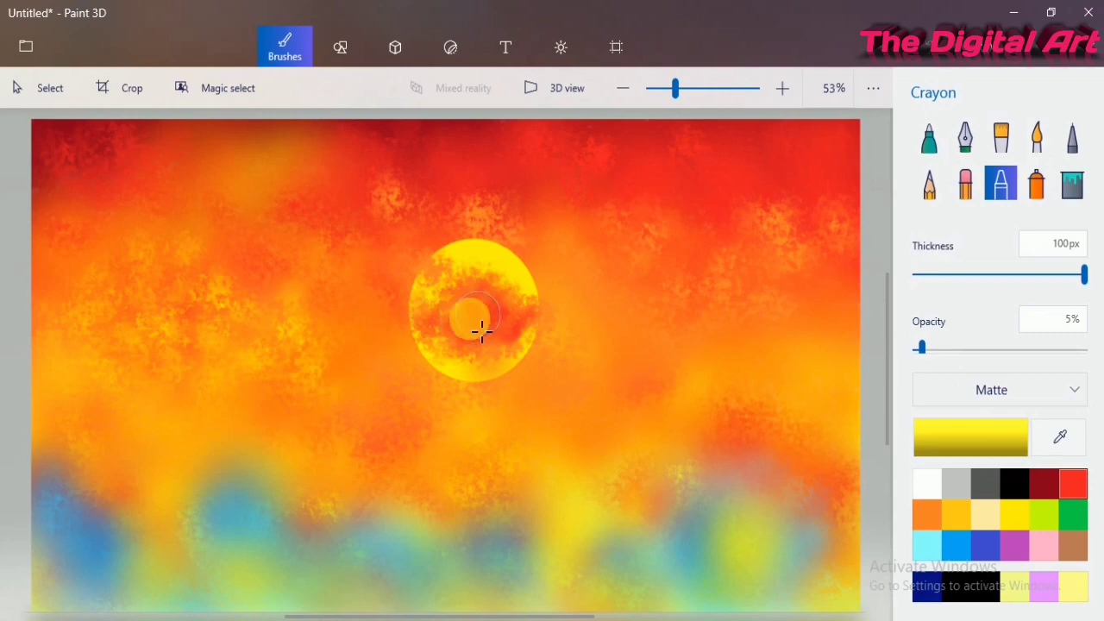
mouse_move(482, 331)
left_mouse_down()
mouse_move(518, 303)
mouse_move(505, 349)
mouse_move(536, 363)
mouse_move(543, 312)
left_mouse_up()
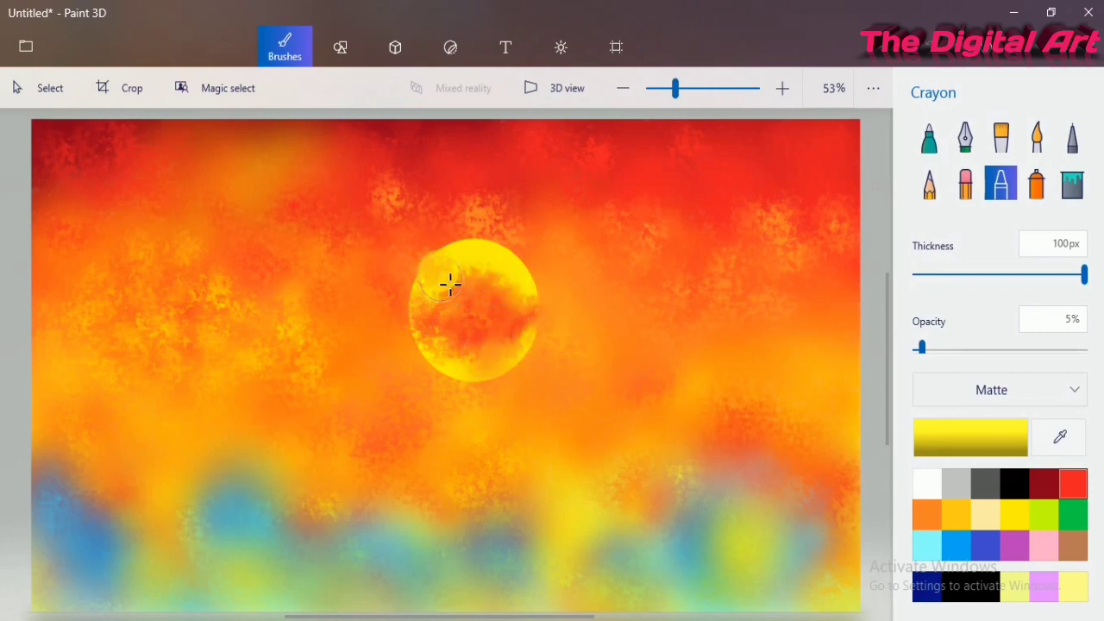
left_click(938, 348)
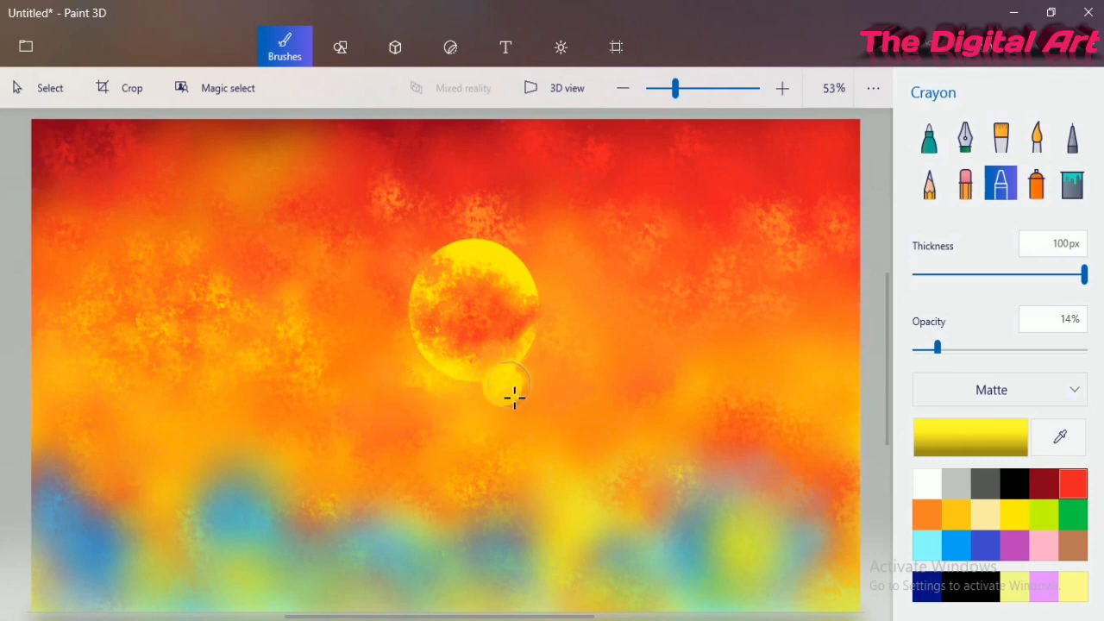
Step: Build a textured yellow glow around the sun's rim with the 100 px crayon, lowering the opacity from 14% to 7%
mouse_move(515, 398)
left_mouse_down()
mouse_move(550, 372)
mouse_move(510, 417)
mouse_move(557, 413)
mouse_move(536, 365)
mouse_move(552, 383)
mouse_move(565, 347)
left_mouse_up()
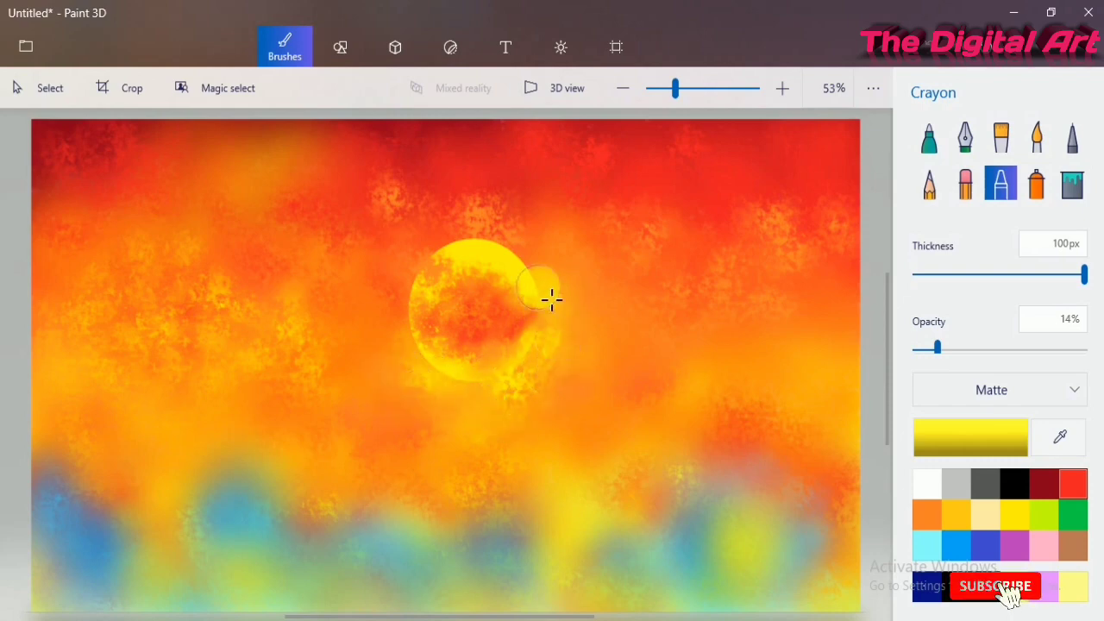
mouse_move(552, 299)
left_mouse_down()
mouse_move(480, 237)
mouse_move(425, 295)
mouse_move(432, 283)
mouse_move(432, 374)
left_mouse_up()
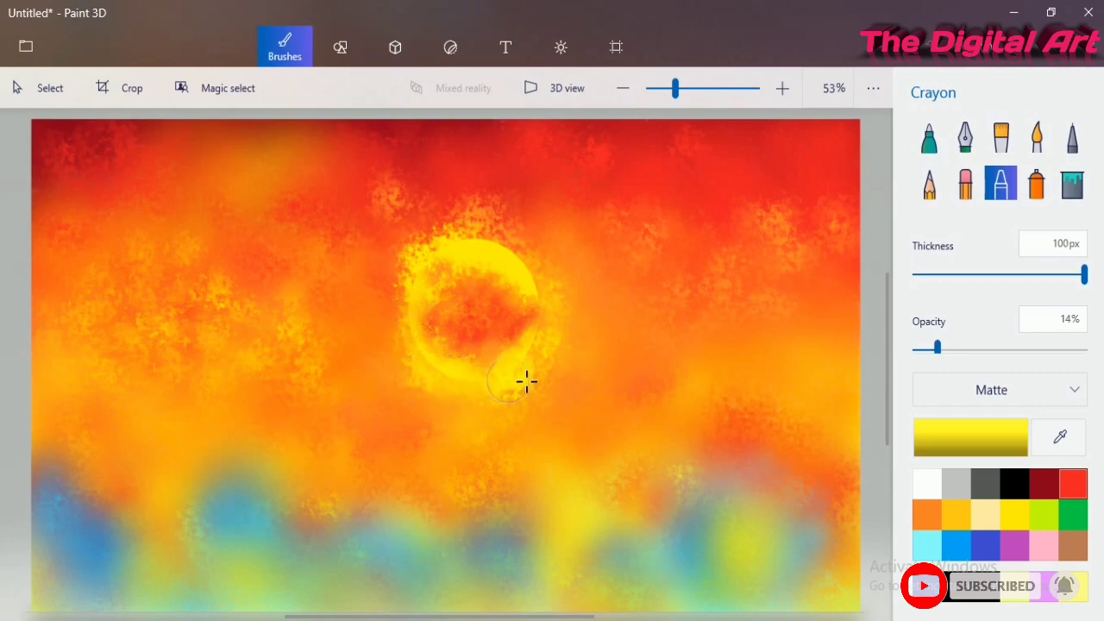
left_click_drag(938, 348, 926, 348)
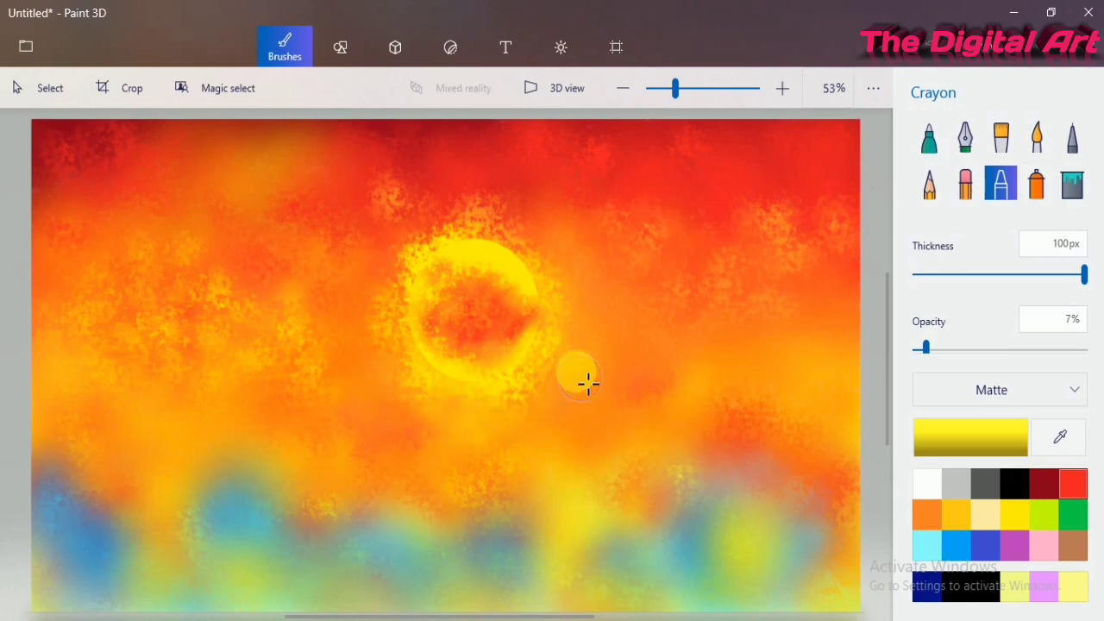
mouse_move(545, 262)
left_mouse_down()
mouse_move(537, 233)
mouse_move(418, 218)
mouse_move(387, 256)
mouse_move(394, 298)
mouse_move(366, 319)
mouse_move(406, 374)
mouse_move(370, 356)
mouse_move(409, 416)
mouse_move(595, 396)
mouse_move(590, 237)
mouse_move(560, 385)
mouse_move(490, 328)
mouse_move(482, 305)
mouse_move(546, 342)
left_mouse_up()
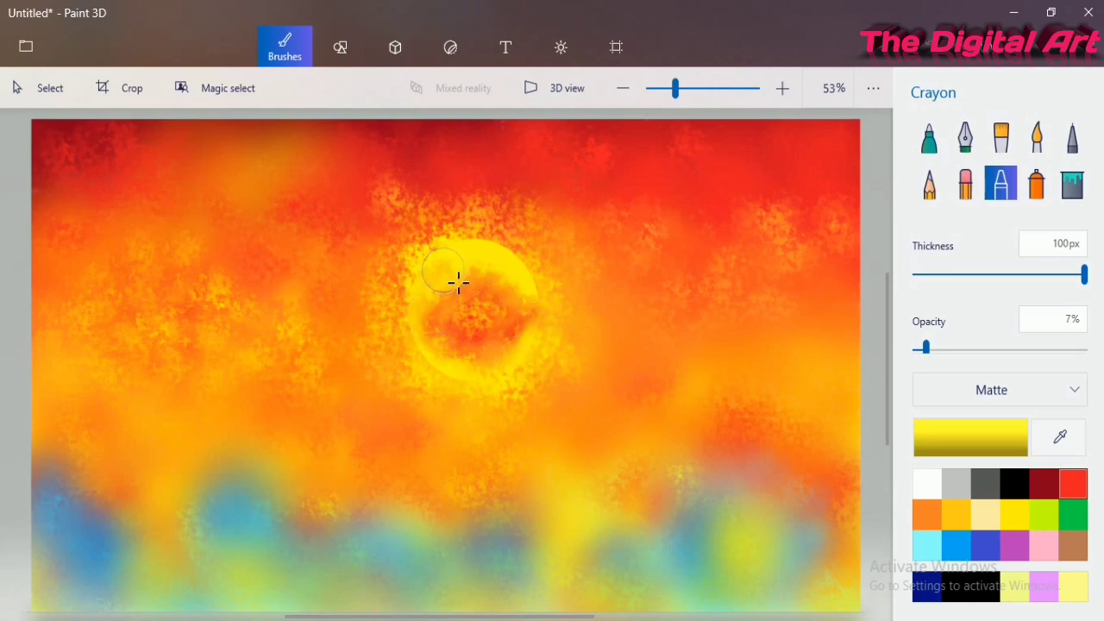
mouse_move(458, 283)
left_mouse_down()
mouse_move(532, 335)
mouse_move(527, 360)
mouse_move(555, 333)
mouse_move(536, 357)
left_mouse_up()
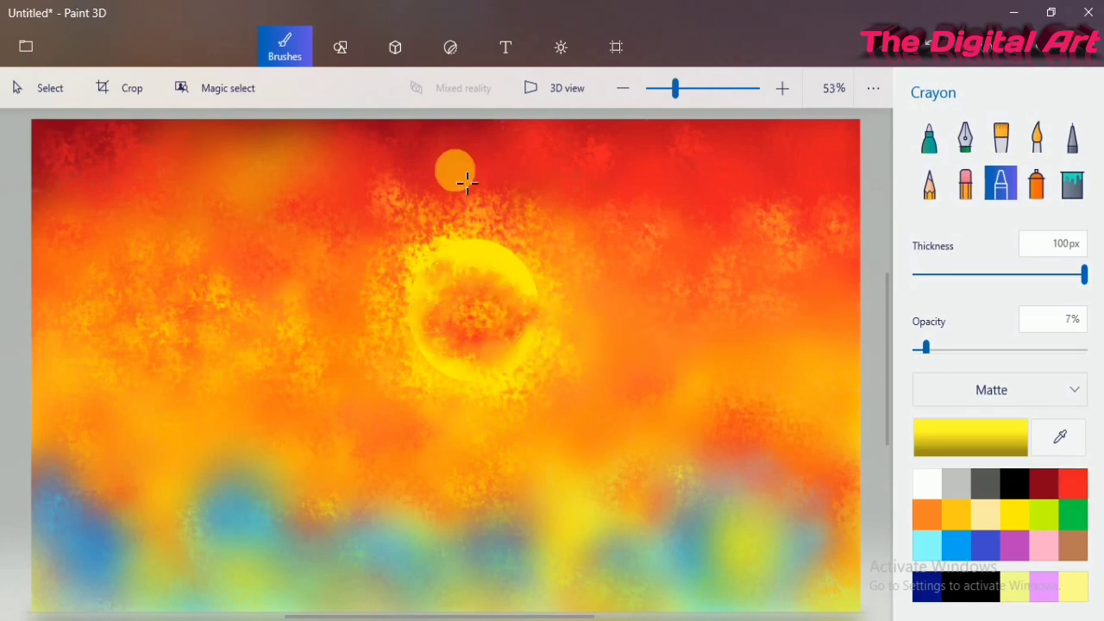
Step: Draw a black forked tree trunk with short bare branches below the sun, using a 10 px pencil at 100% opacity
left_click(929, 183)
left_click_drag(949, 274, 1084, 275)
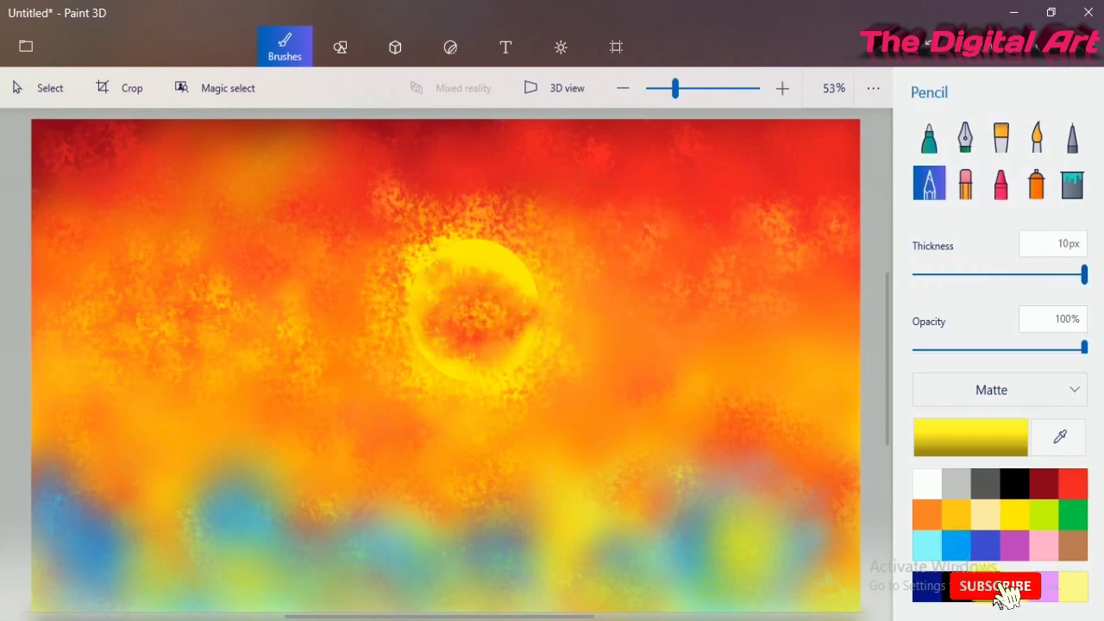
left_click(958, 578)
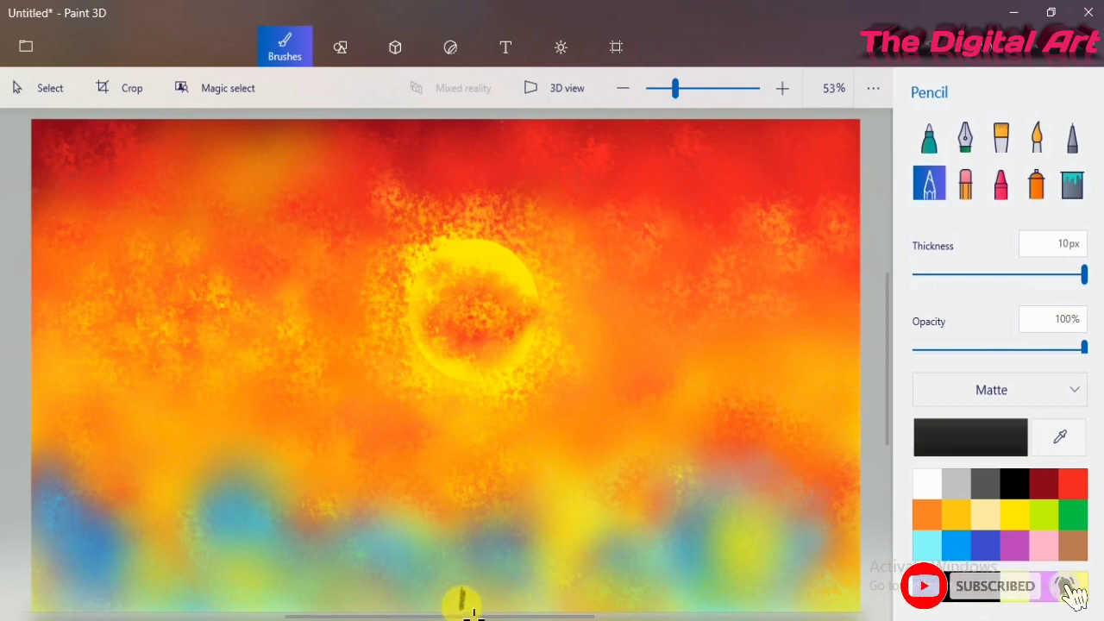
mouse_move(473, 614)
left_mouse_down()
mouse_move(493, 550)
mouse_move(477, 615)
mouse_move(470, 595)
mouse_move(472, 611)
mouse_move(489, 558)
mouse_move(520, 517)
mouse_move(501, 538)
mouse_move(493, 508)
mouse_move(487, 602)
mouse_move(478, 566)
left_mouse_up()
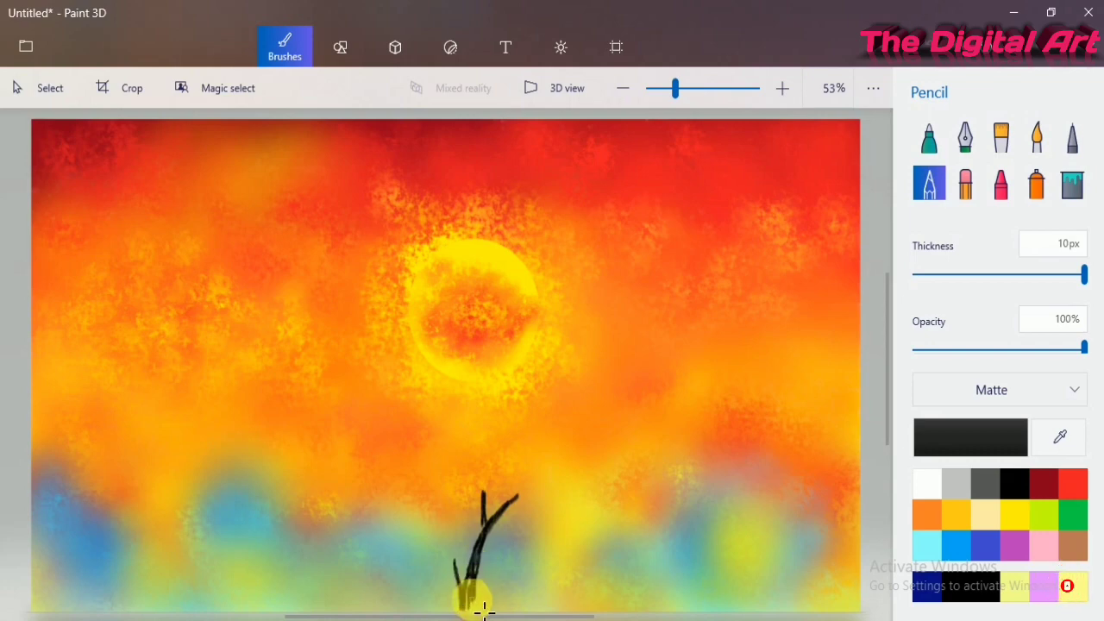
mouse_move(484, 611)
left_mouse_down()
mouse_move(435, 491)
mouse_move(495, 510)
mouse_move(494, 461)
mouse_move(493, 505)
mouse_move(469, 511)
mouse_move(460, 560)
mouse_move(455, 537)
mouse_move(477, 594)
left_mouse_up()
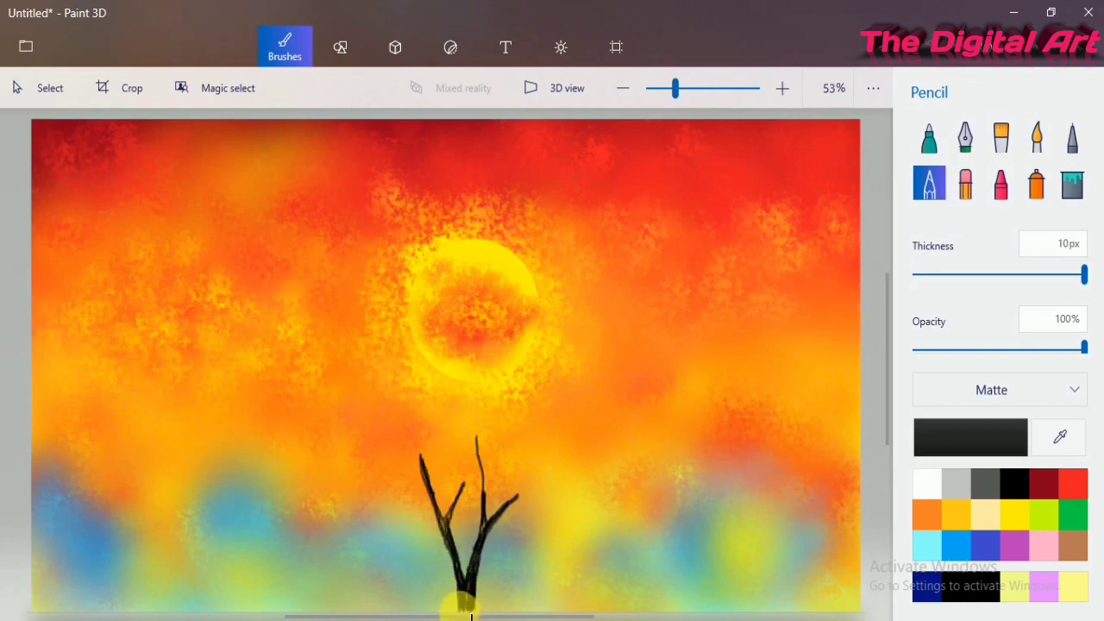
Step: Extend the tree's left limb up towards the sun, fork it into two branches, and thicken it down to the trunk
left_click_drag(425, 484, 414, 424)
key("ctrl+z")
left_click_drag(423, 467, 371, 304)
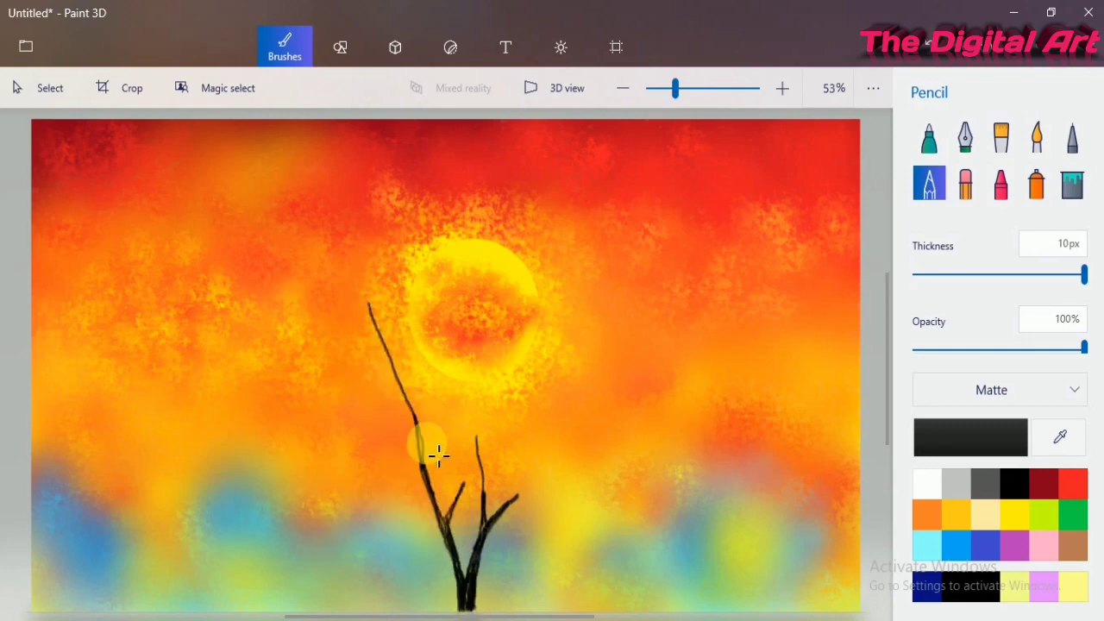
left_click_drag(434, 450, 453, 525)
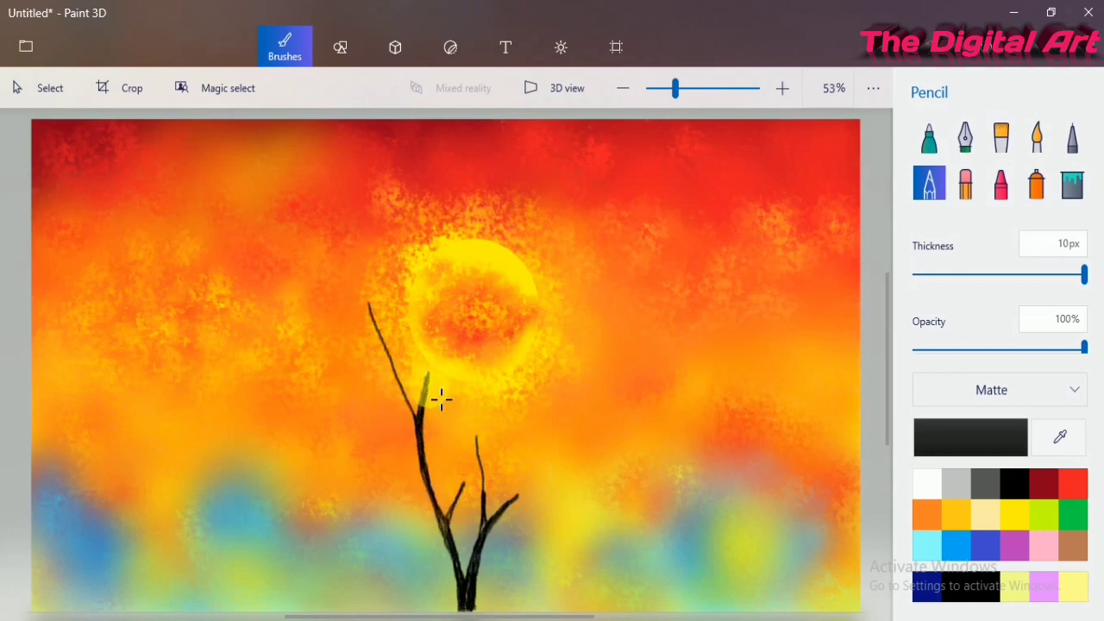
mouse_move(441, 400)
left_mouse_down()
mouse_move(432, 458)
mouse_move(457, 528)
left_mouse_up()
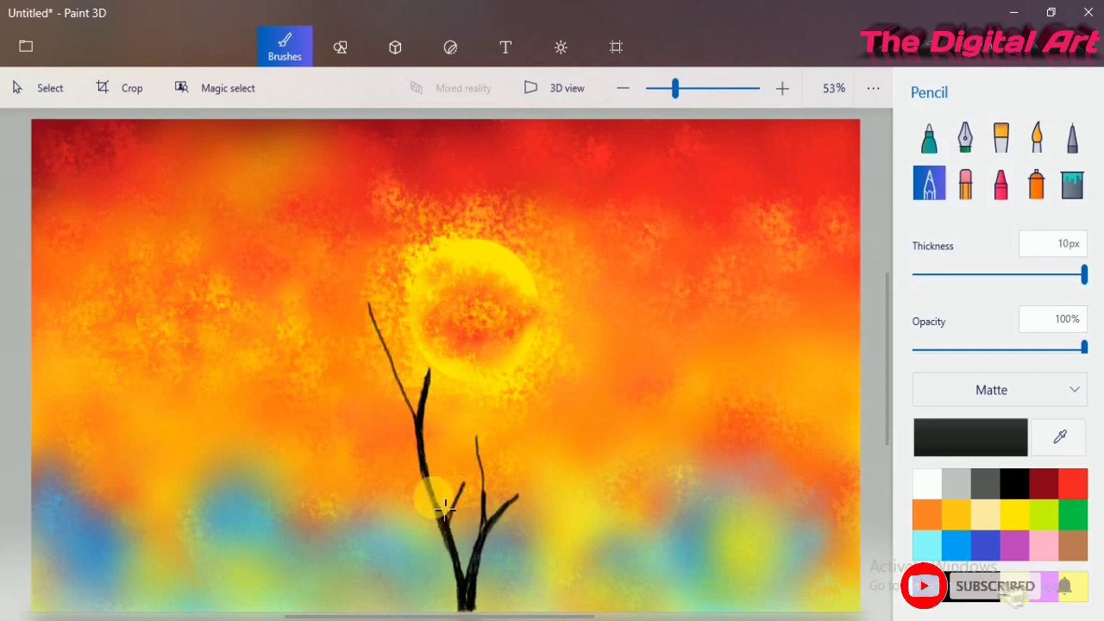
left_click_drag(432, 490, 470, 604)
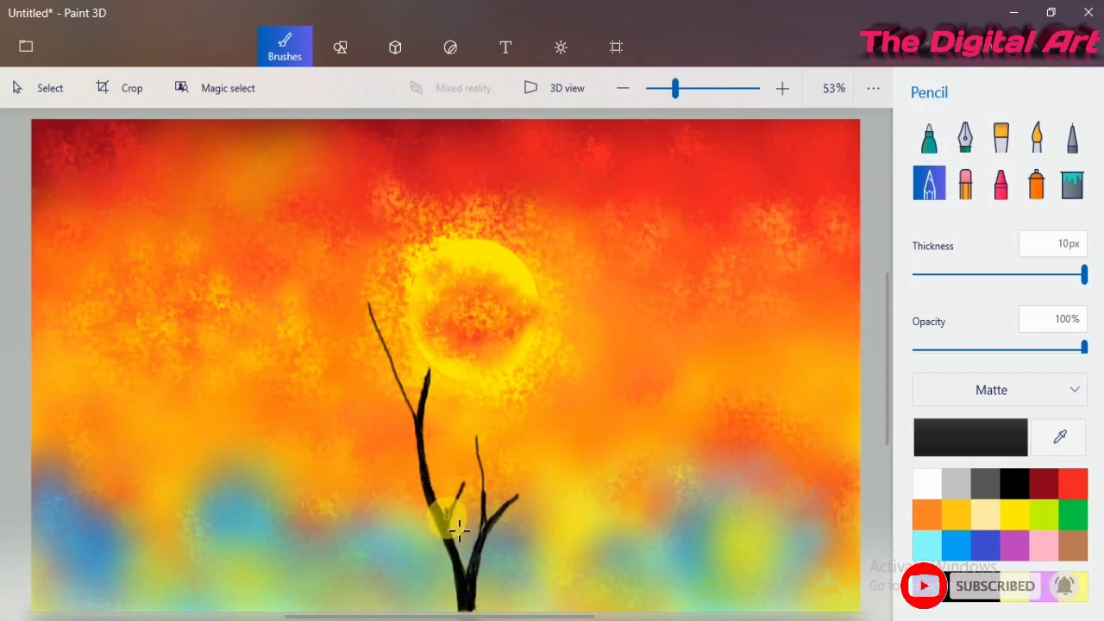
Step: Grow an inner branch with small twigs from the left limb and thicken the trunk in black pencil
mouse_move(457, 528)
left_mouse_down()
mouse_move(457, 567)
mouse_move(480, 599)
mouse_move(434, 394)
mouse_move(431, 505)
left_mouse_up()
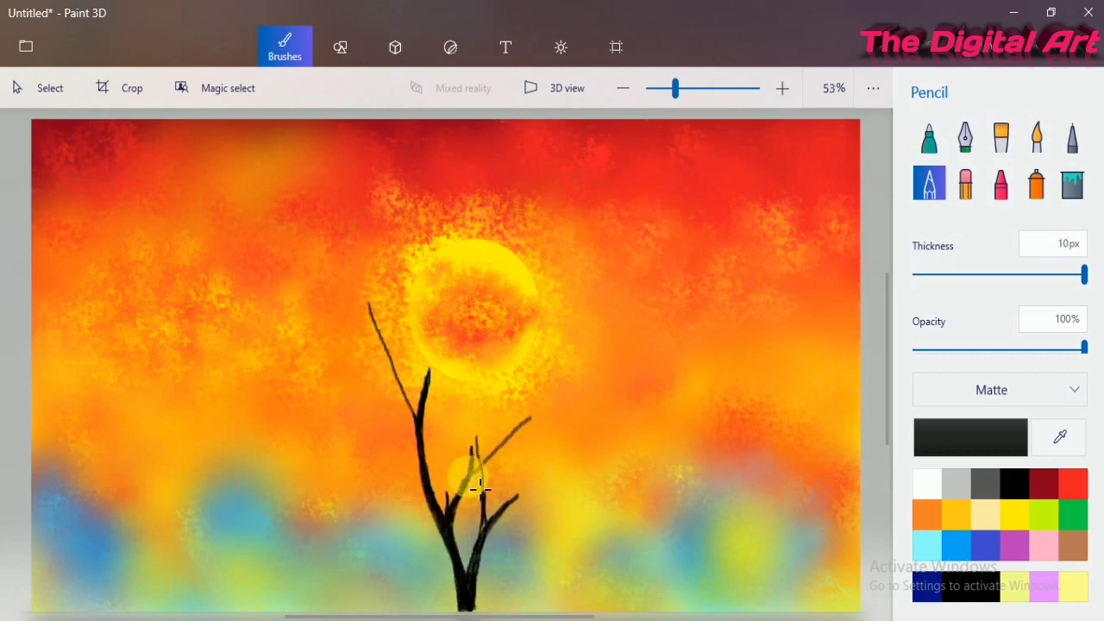
left_click_drag(469, 436, 471, 455)
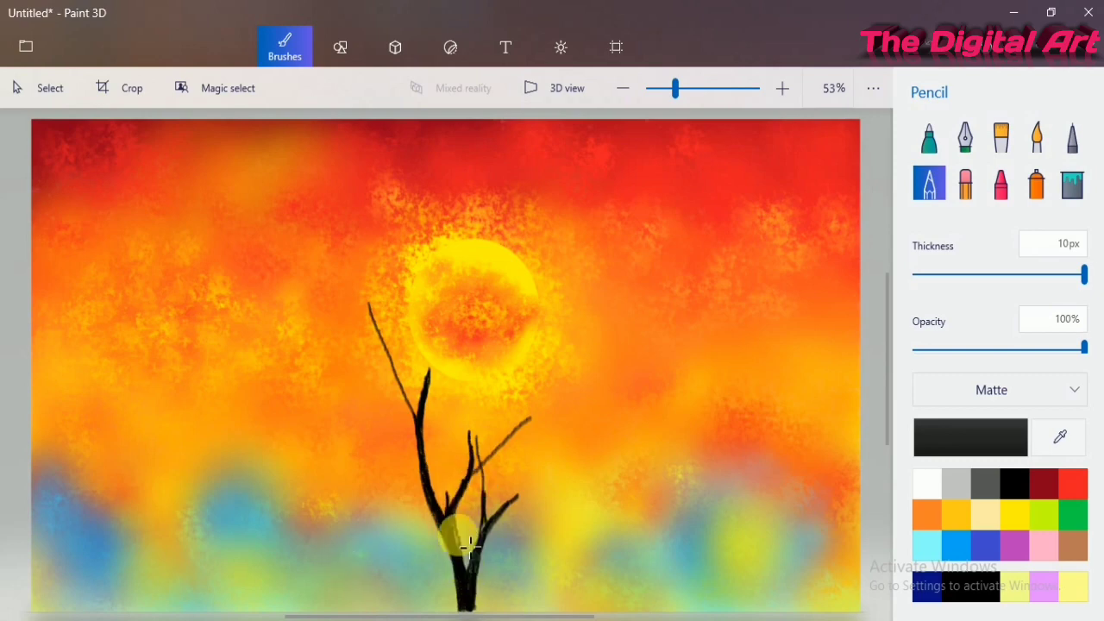
left_click_drag(478, 570, 478, 610)
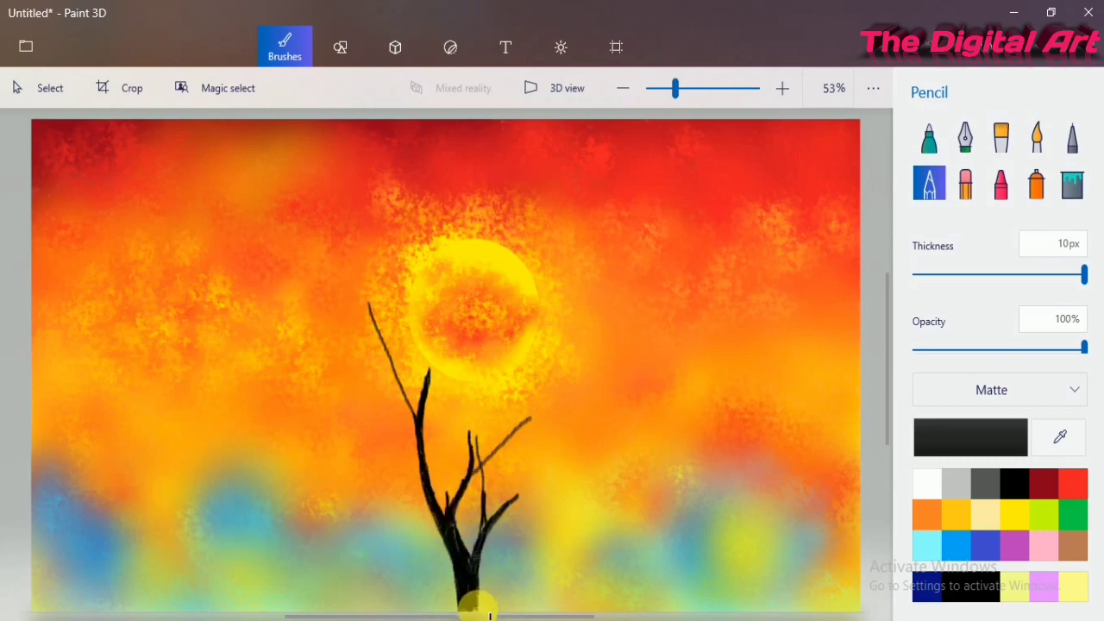
Step: Extend the tree's right limb outward in black pencil, thickening it and adding forked twigs along its upper side
left_click_drag(486, 523, 471, 573)
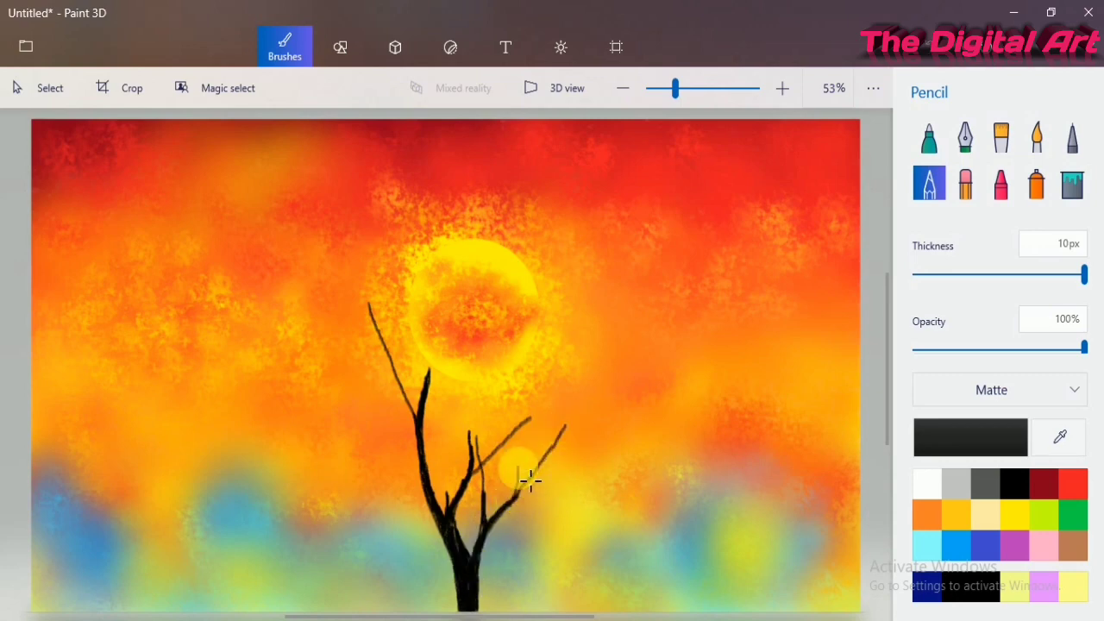
mouse_move(520, 447)
left_mouse_down()
mouse_move(516, 507)
mouse_move(488, 536)
left_mouse_up()
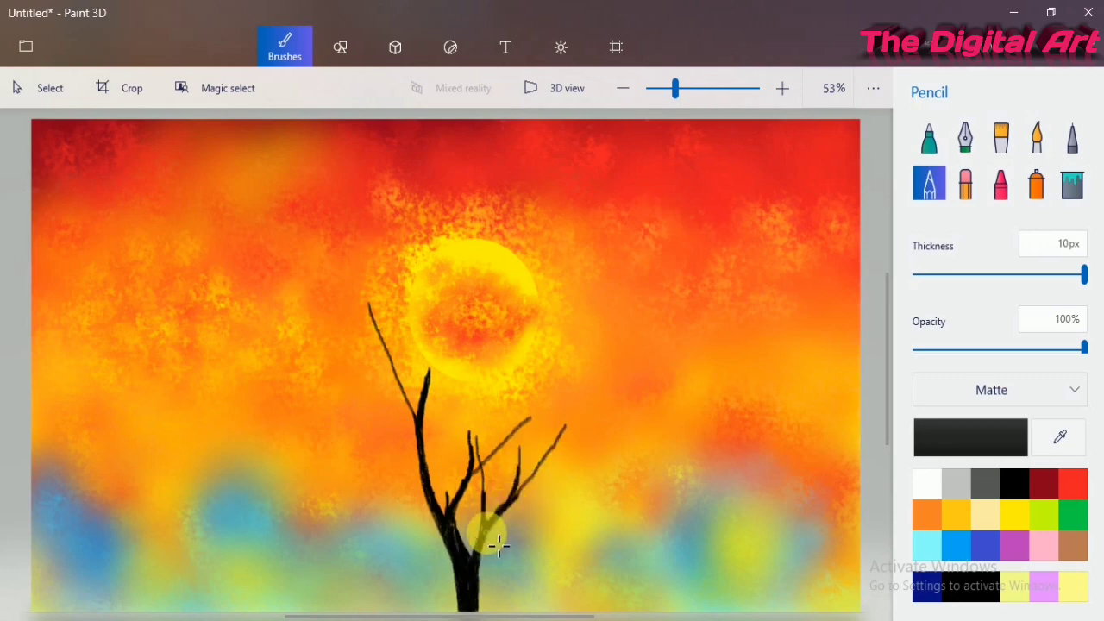
left_click_drag(543, 437, 537, 473)
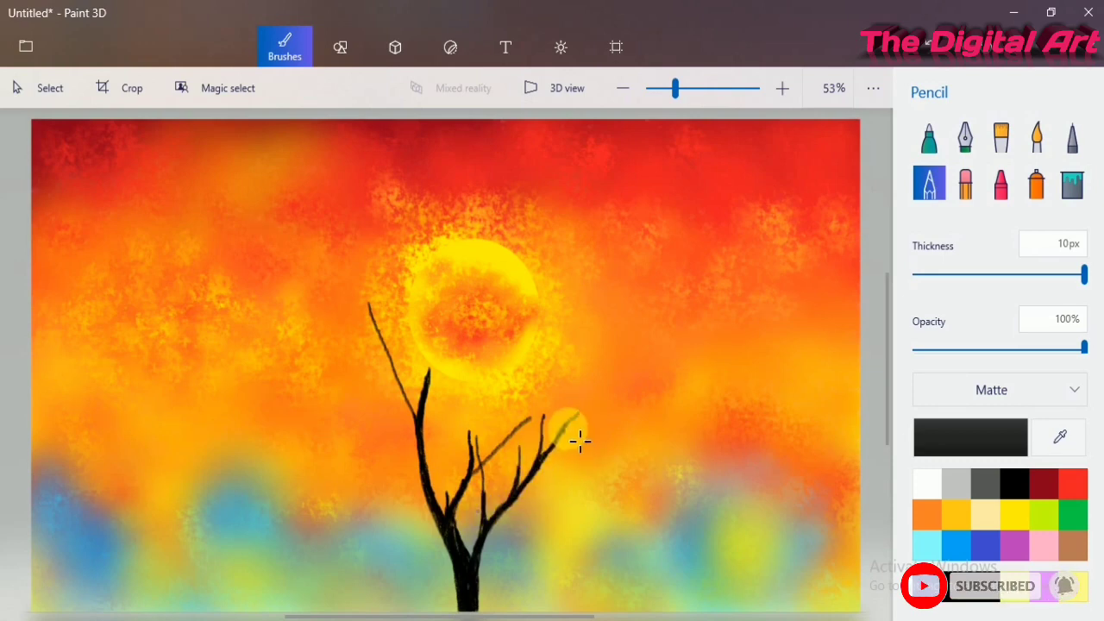
mouse_move(576, 416)
left_mouse_down()
mouse_move(588, 366)
mouse_move(609, 396)
left_mouse_up()
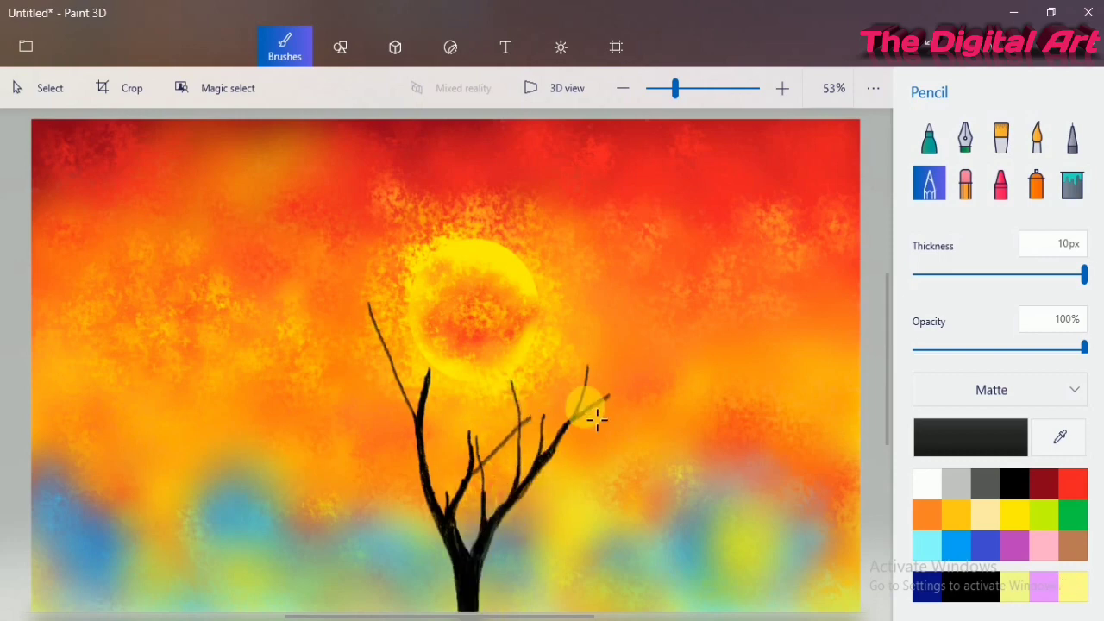
mouse_move(585, 395)
left_mouse_down()
mouse_move(656, 358)
mouse_move(645, 335)
left_mouse_up()
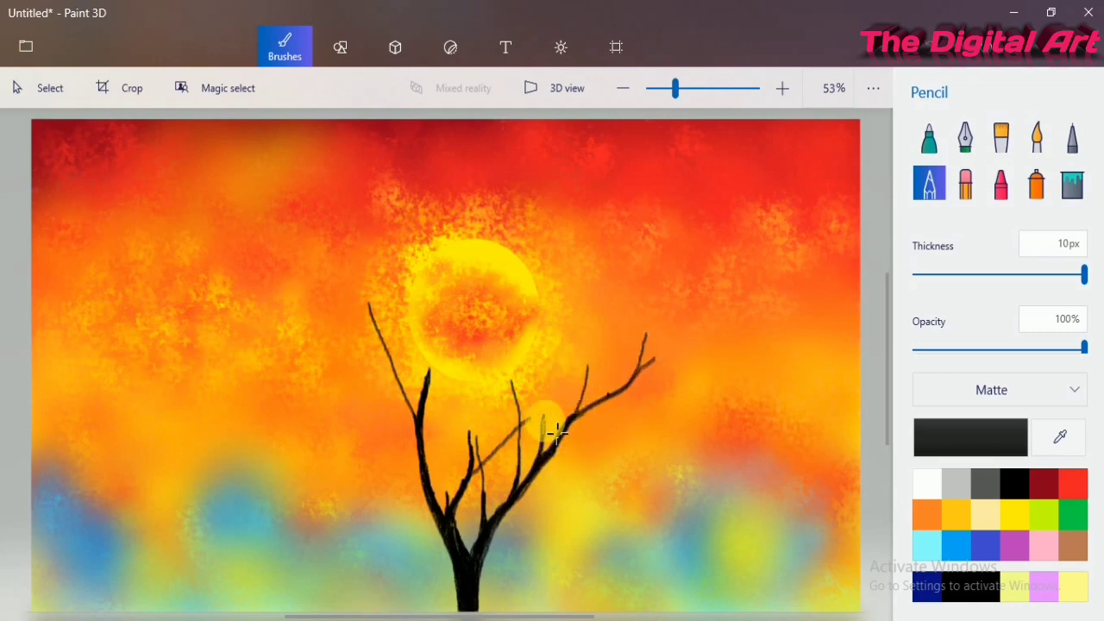
left_click_drag(558, 431, 556, 380)
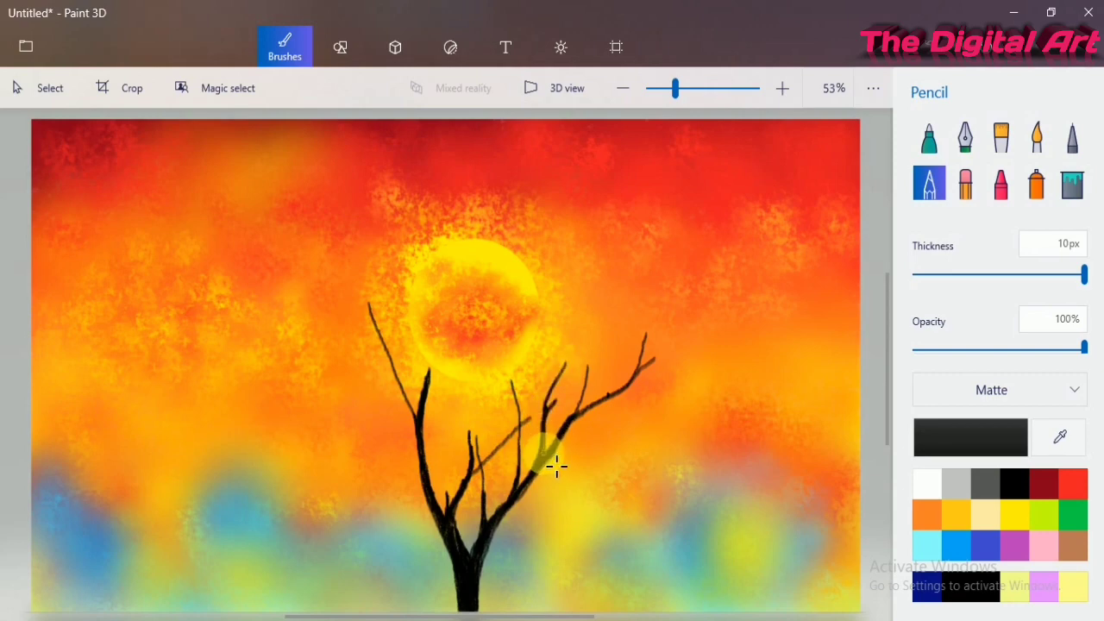
left_click_drag(554, 388, 541, 361)
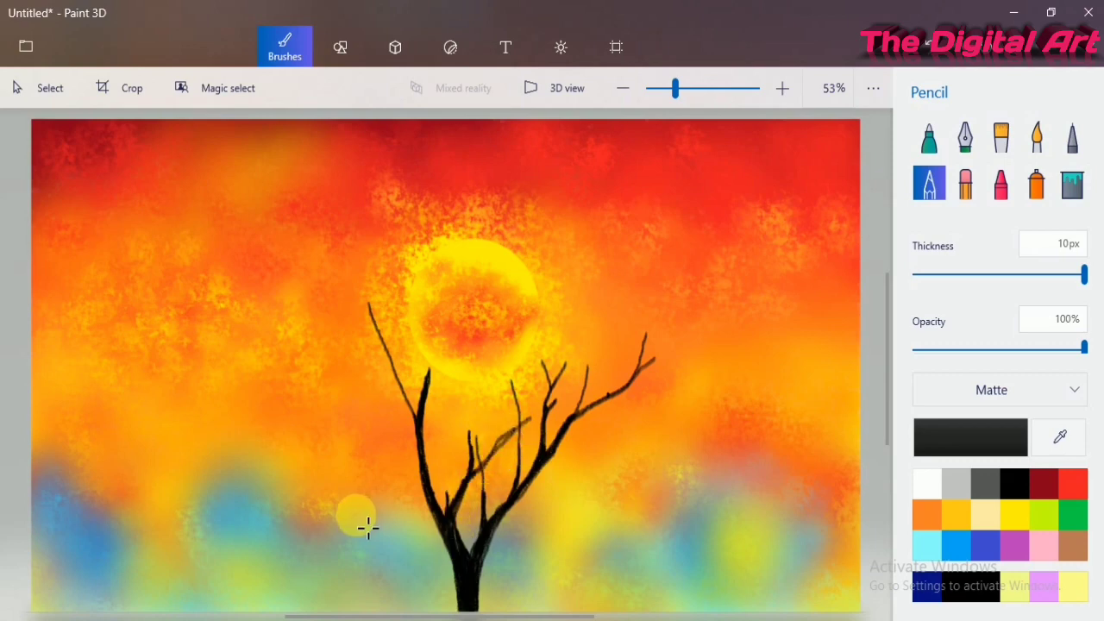
Step: Thicken the slanted inner branch between the two main limbs and add a forked upright twig to it
left_click_drag(477, 467, 529, 420)
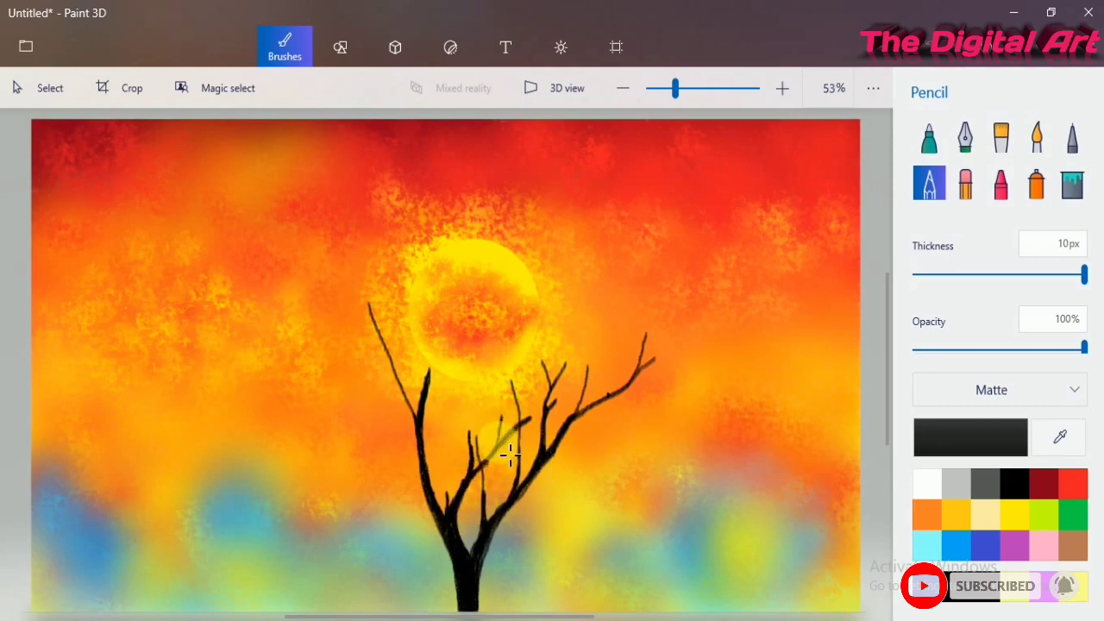
left_click_drag(476, 470, 500, 417)
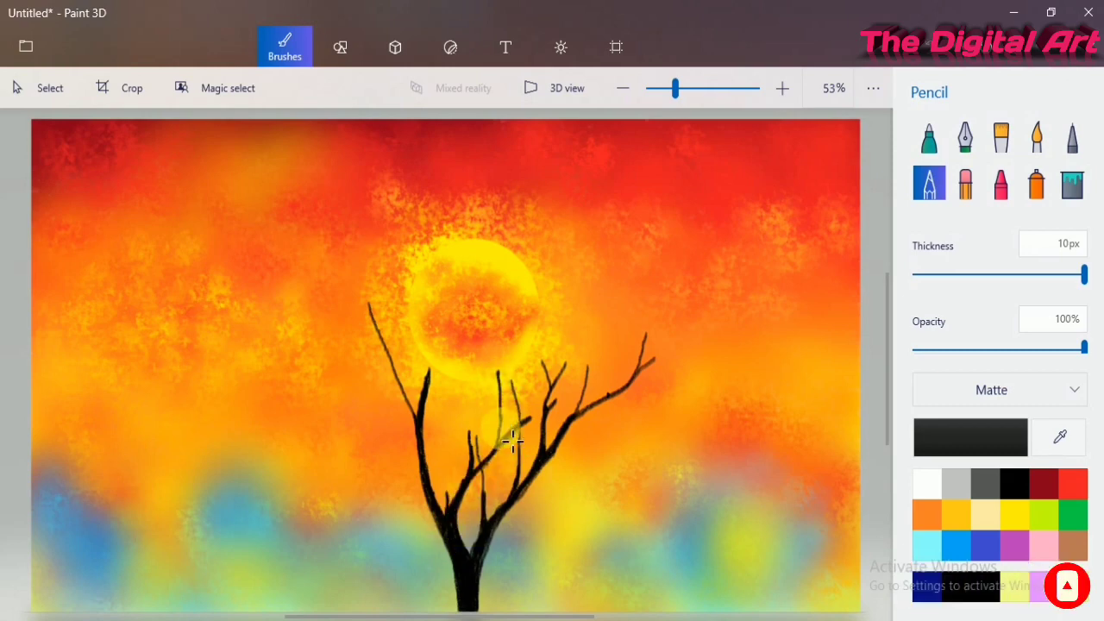
left_click_drag(507, 395, 500, 433)
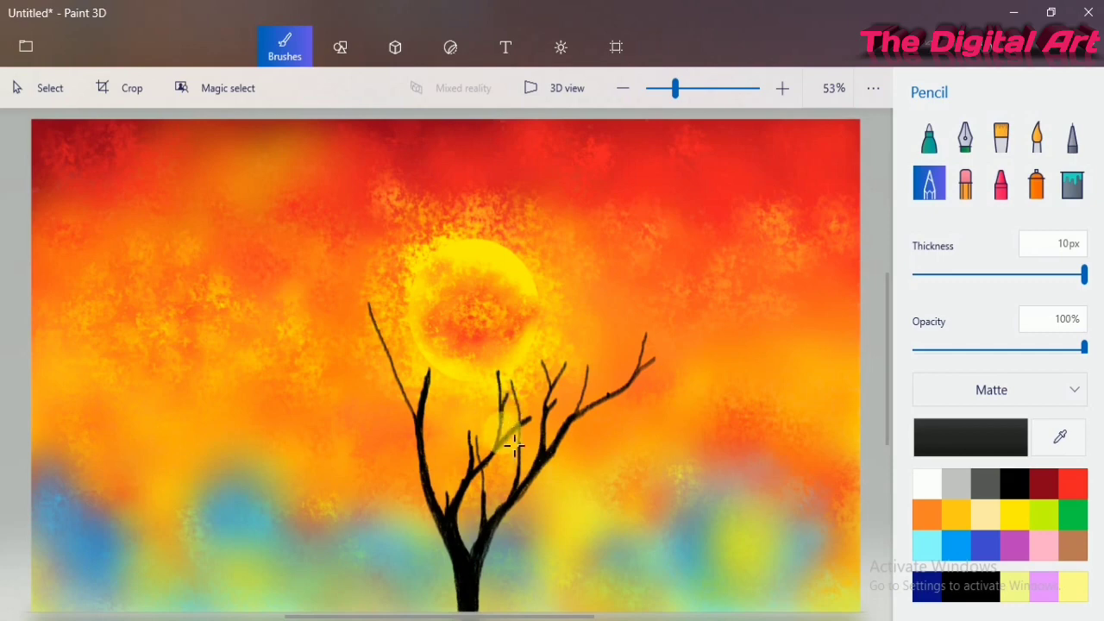
Step: Draw a long branch from the left limb across the sun, thicken its base, and add side twigs
left_click_drag(432, 382, 471, 240)
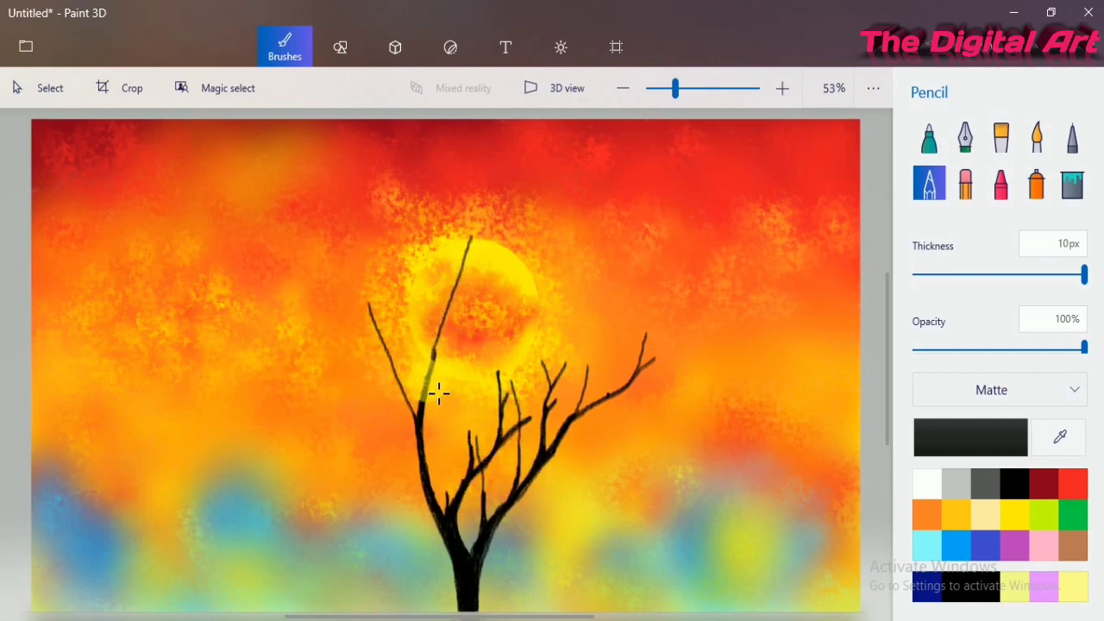
left_click_drag(450, 347, 473, 283)
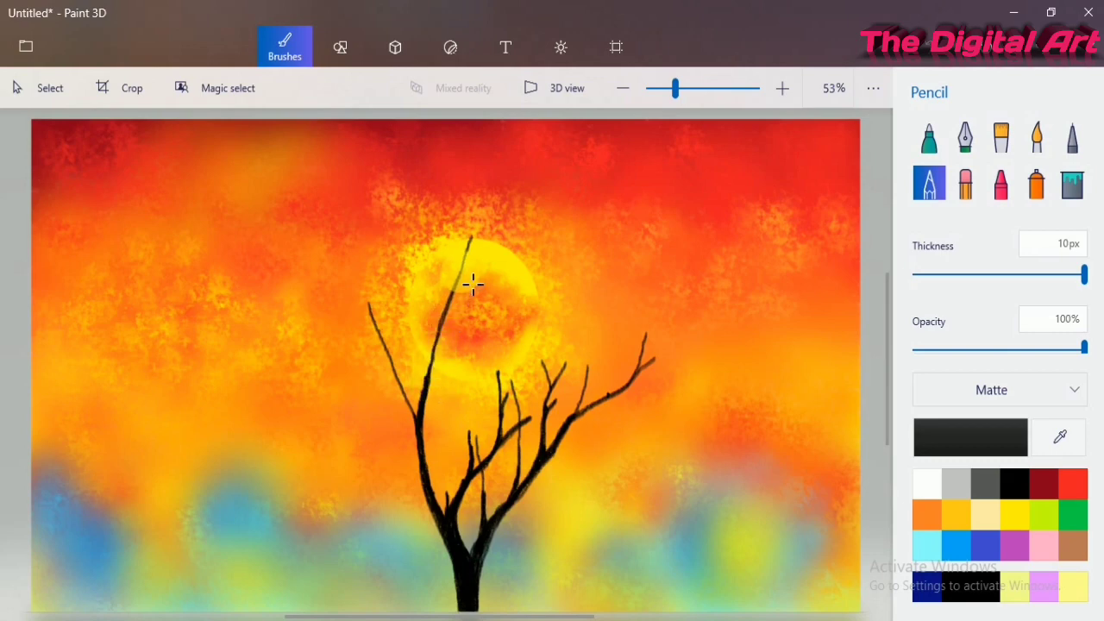
mouse_move(424, 439)
left_mouse_down()
mouse_move(431, 410)
mouse_move(454, 335)
left_mouse_up()
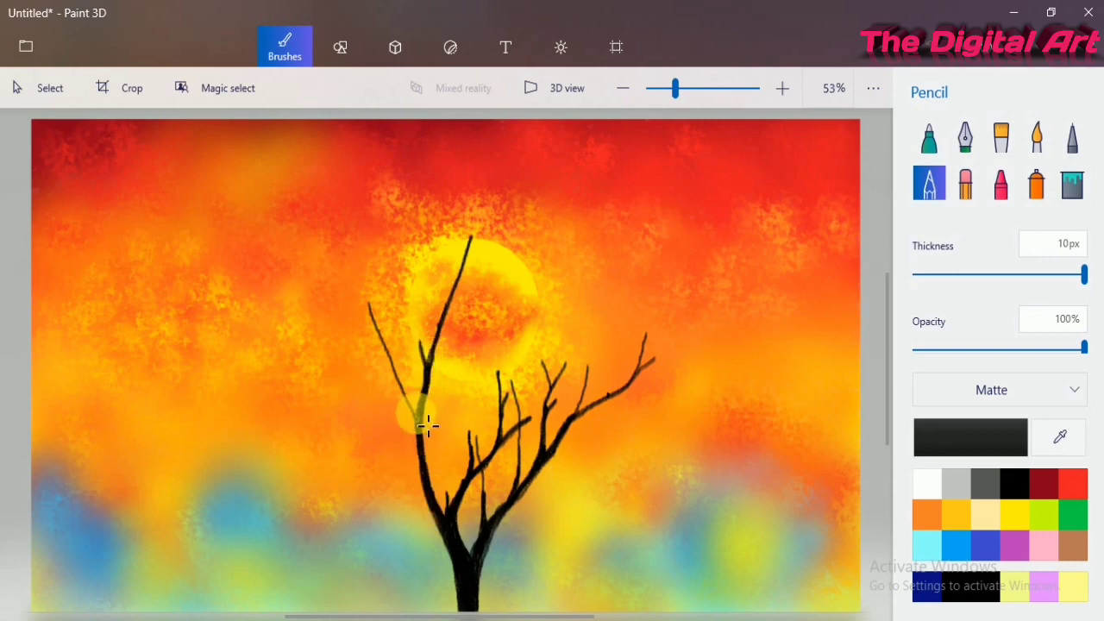
mouse_move(429, 370)
left_mouse_down()
mouse_move(418, 308)
mouse_move(439, 374)
left_mouse_up()
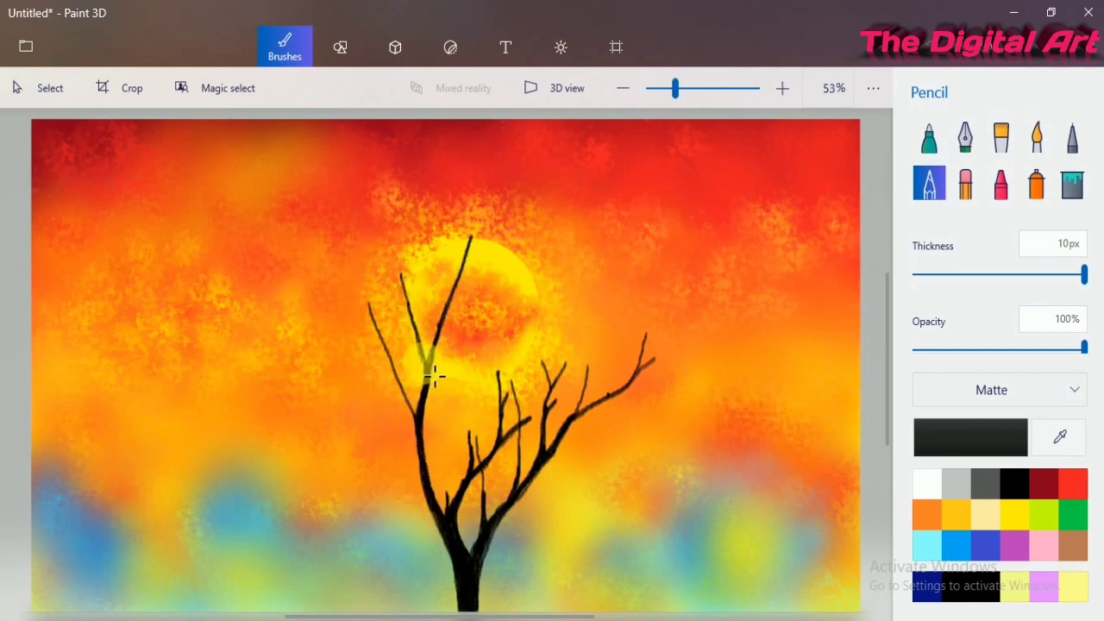
left_click_drag(437, 284, 432, 354)
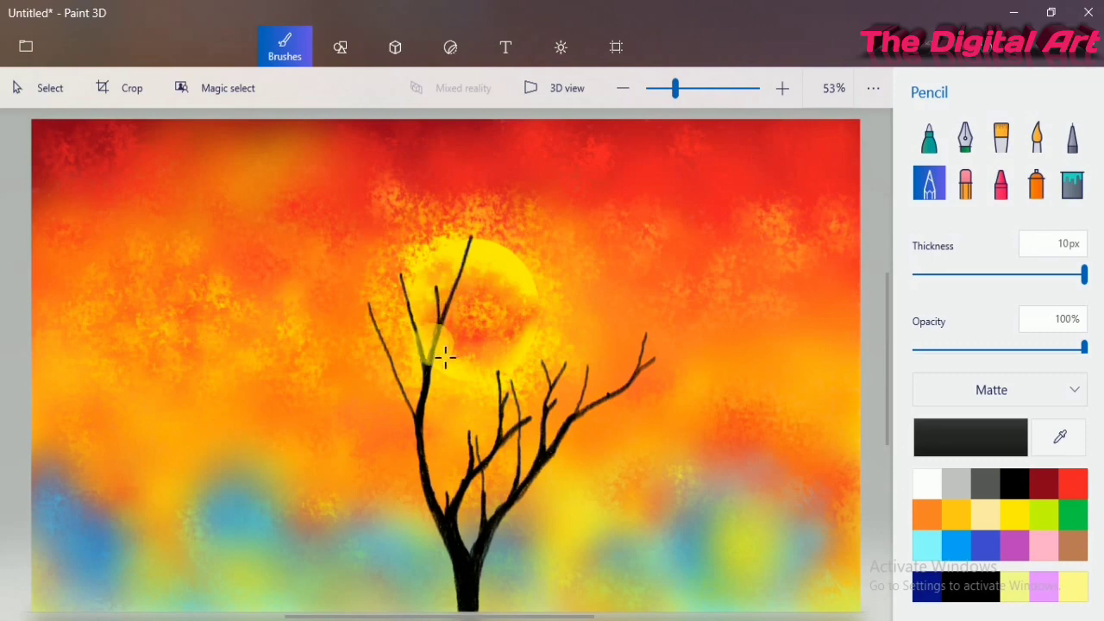
mouse_move(483, 203)
left_mouse_down()
mouse_move(446, 345)
mouse_move(414, 406)
left_mouse_up()
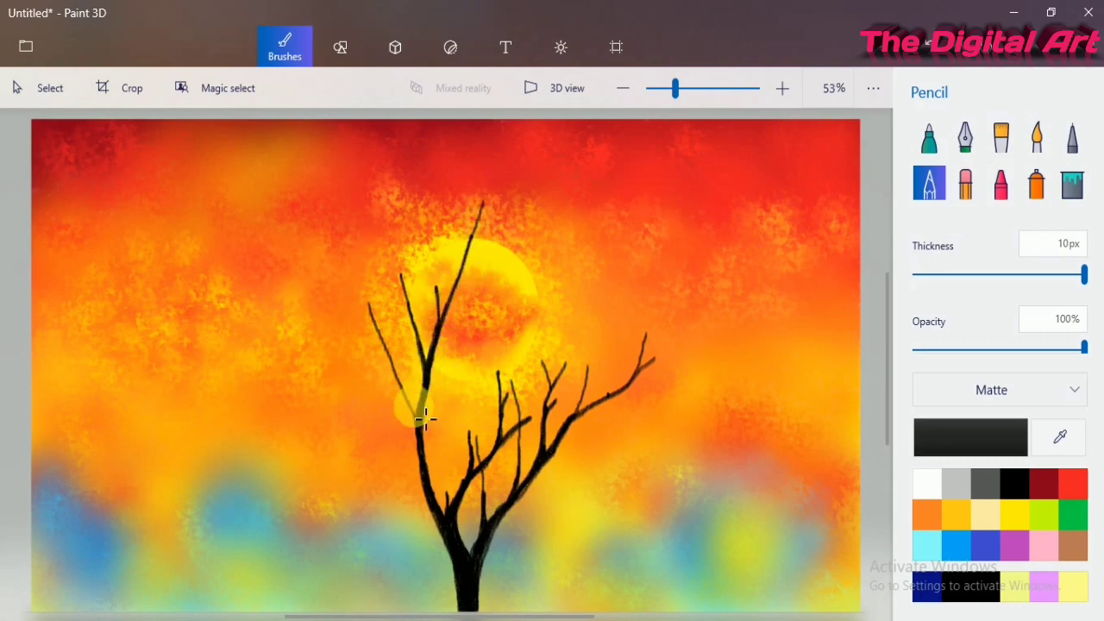
Step: Lengthen the outermost left branch with an added twig, and extend the sun-crossing branch into a fork above the sun
left_click_drag(387, 294, 389, 262)
mouse_move(416, 419)
left_mouse_down()
mouse_move(368, 297)
mouse_move(444, 516)
mouse_move(468, 549)
mouse_move(443, 522)
mouse_move(474, 590)
mouse_move(462, 570)
mouse_move(471, 606)
left_mouse_up()
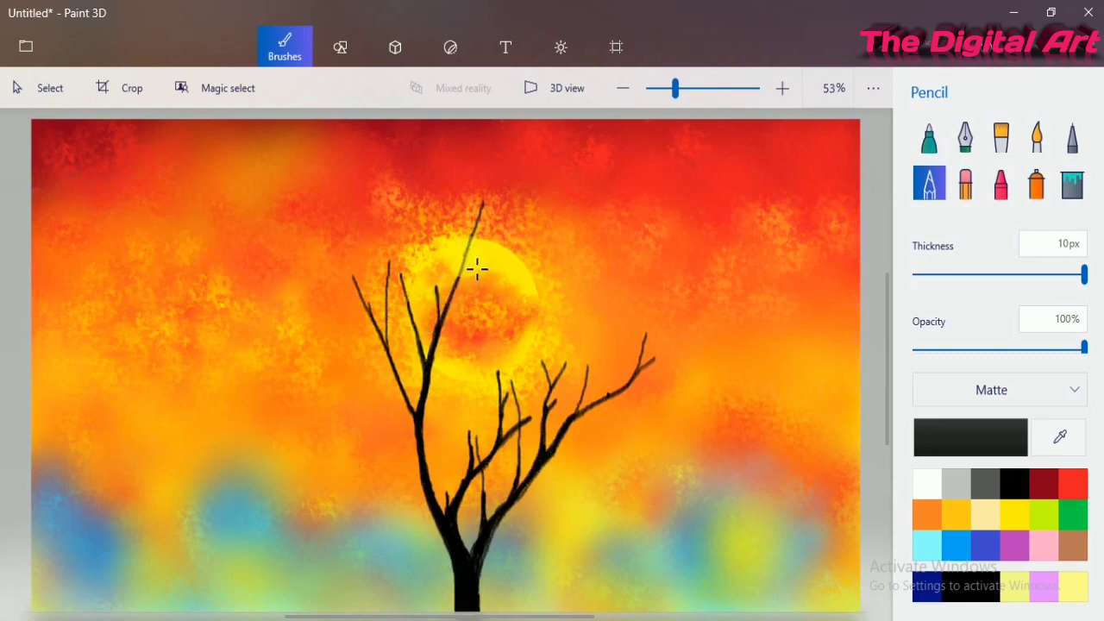
left_click_drag(465, 257, 453, 204)
left_click_drag(461, 278, 497, 174)
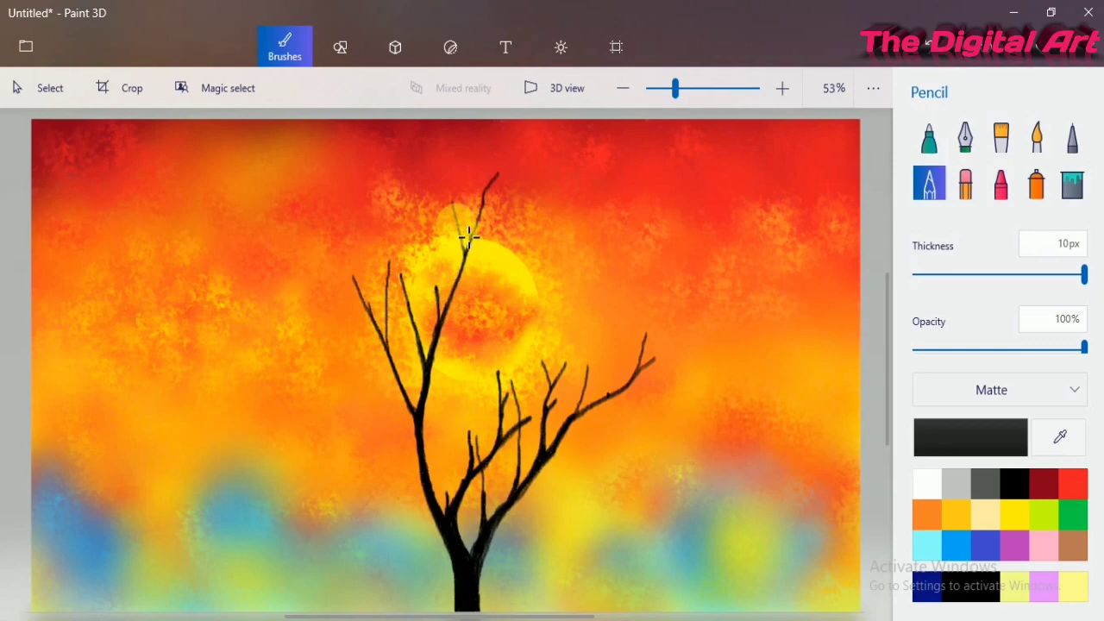
left_click_drag(469, 236, 467, 201)
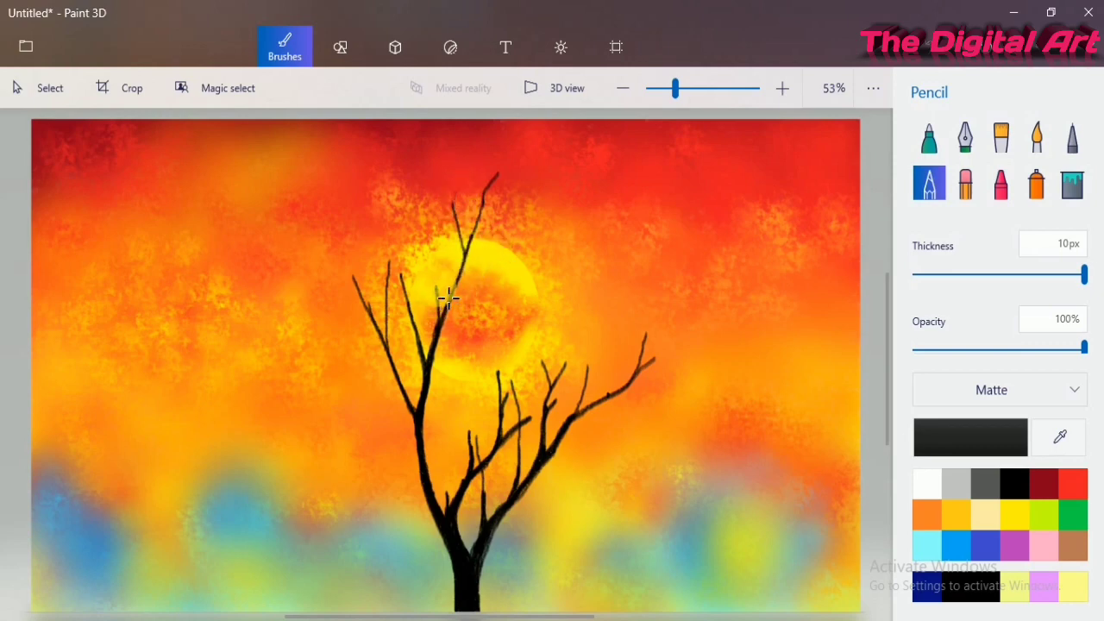
Step: Add slender side twigs to the left limb's upper branches in black pencil, and undo the extension of the outermost branch tip
left_click_drag(449, 299, 447, 255)
left_click_drag(438, 275, 409, 229)
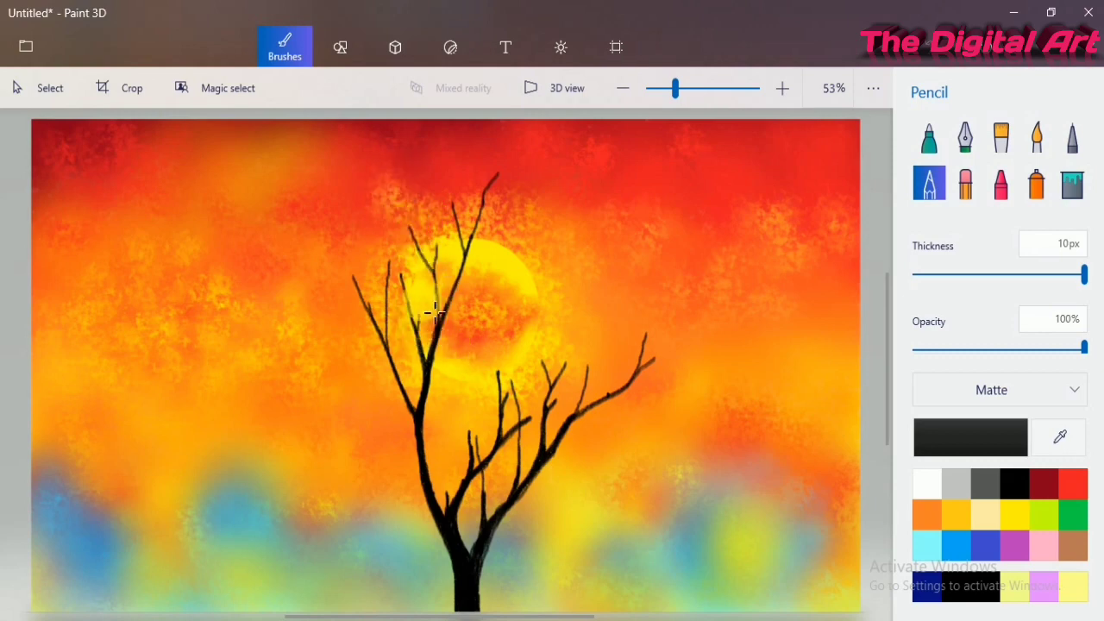
mouse_move(419, 331)
left_mouse_down()
mouse_move(428, 279)
mouse_move(429, 316)
mouse_move(413, 288)
mouse_move(396, 233)
left_mouse_up()
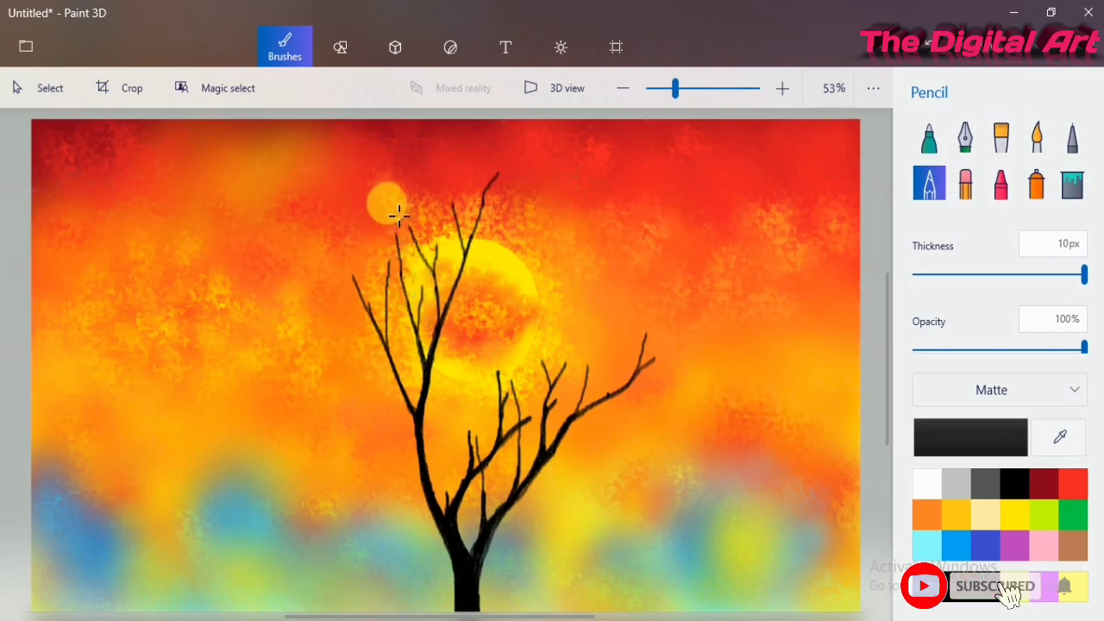
mouse_move(385, 290)
left_mouse_down()
mouse_move(373, 254)
mouse_move(335, 235)
left_mouse_up()
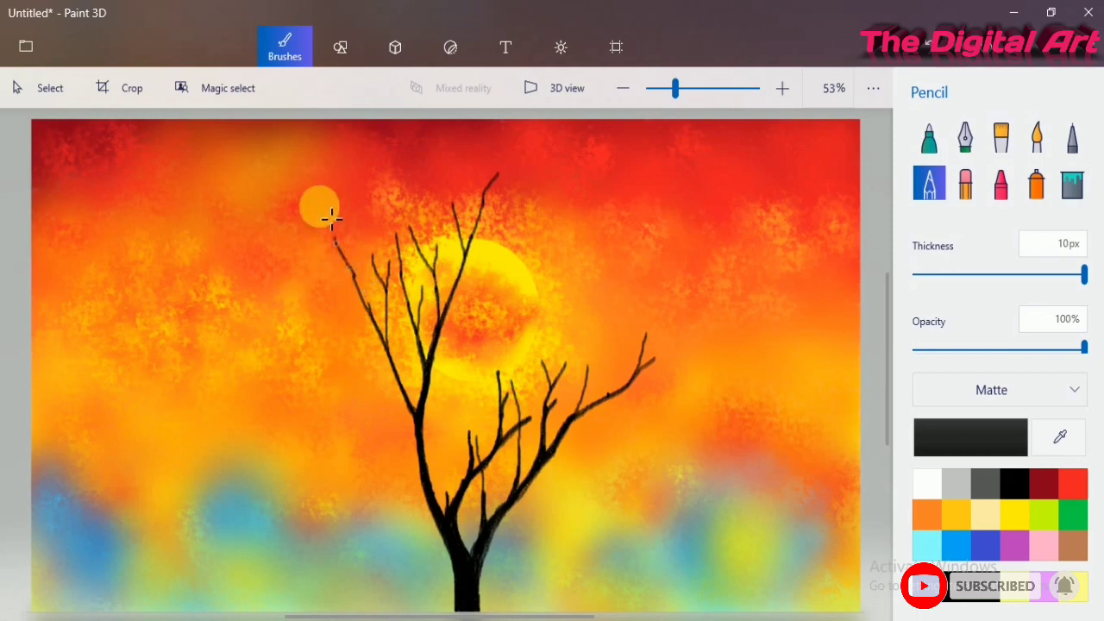
key("ctrl+z")
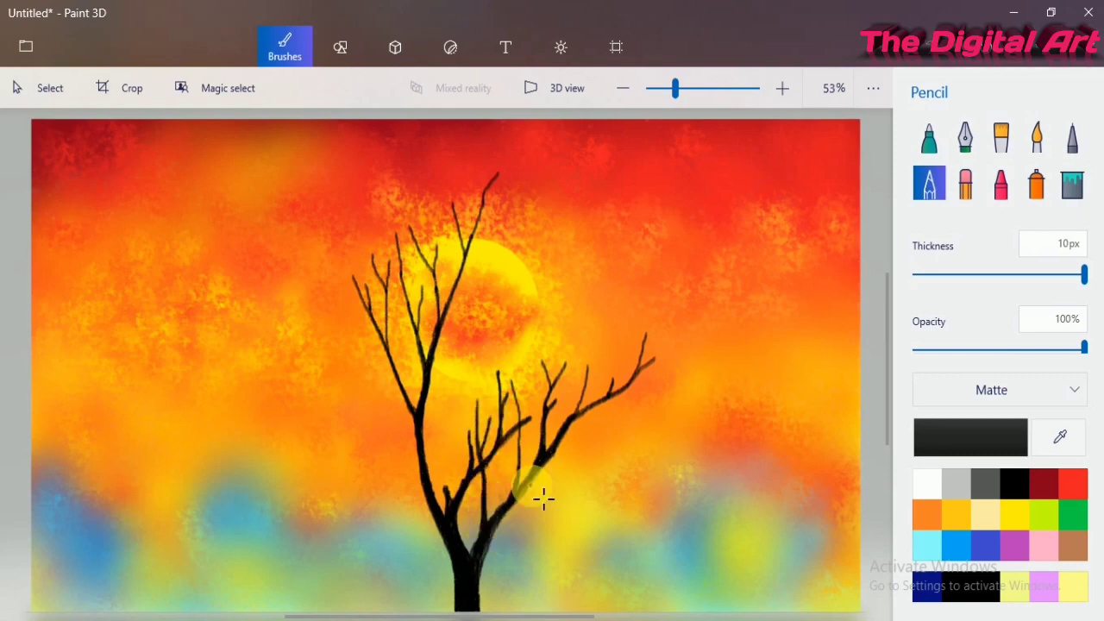
Step: Draw a long lower branch off the right limb, thicken its base, add side twigs, and lengthen the right limb's tip
left_click_drag(537, 487, 583, 466)
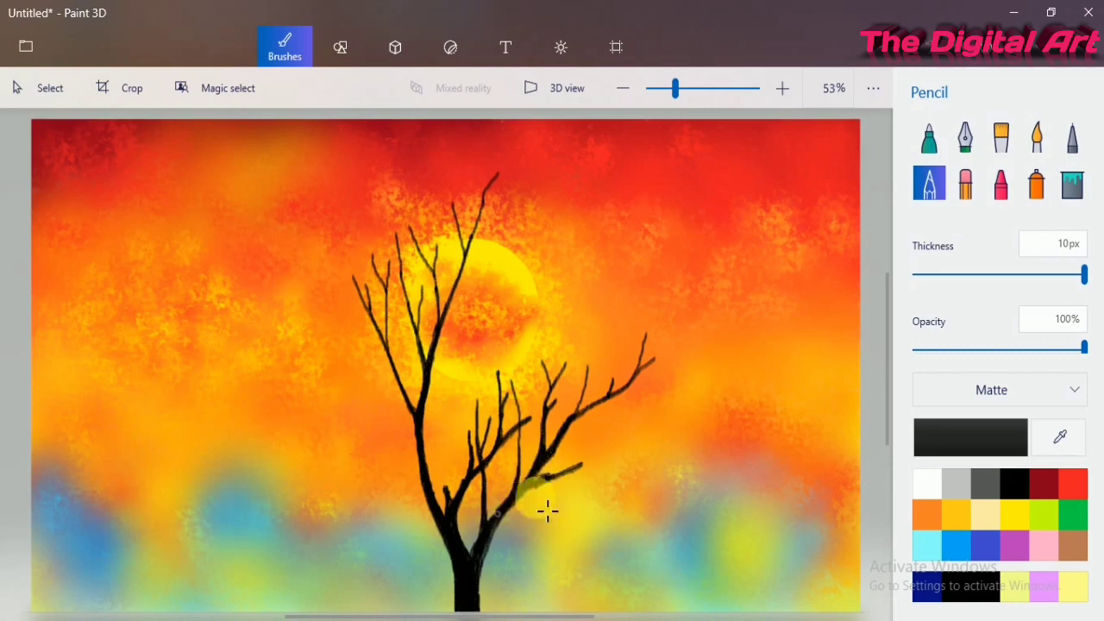
left_click_drag(526, 492, 480, 567)
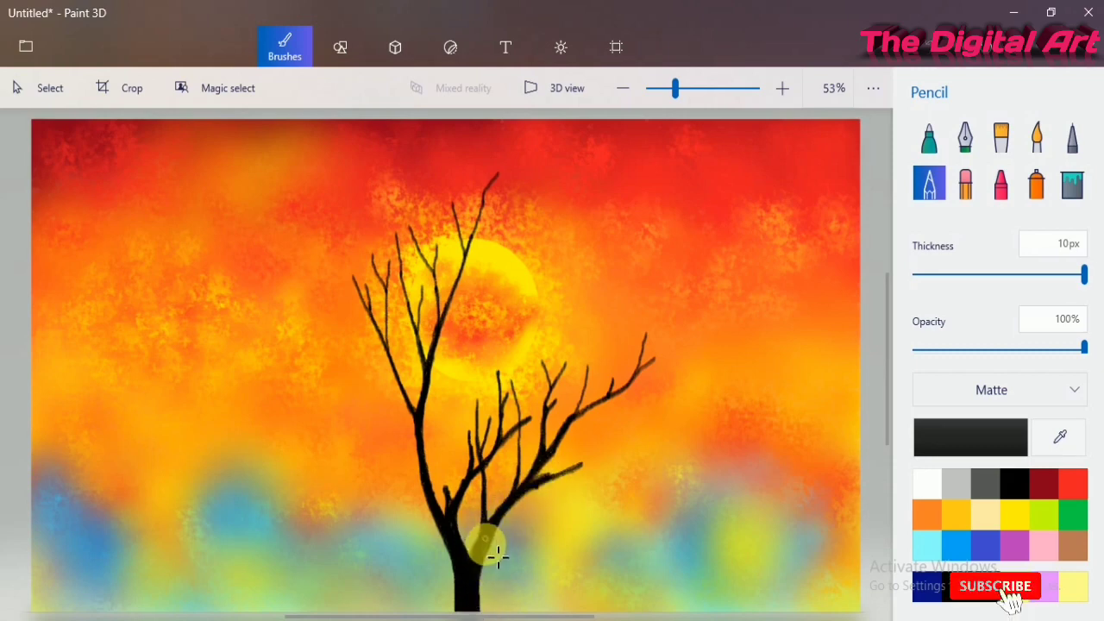
mouse_move(620, 439)
left_mouse_down()
mouse_move(534, 497)
mouse_move(628, 456)
mouse_move(548, 478)
left_mouse_up()
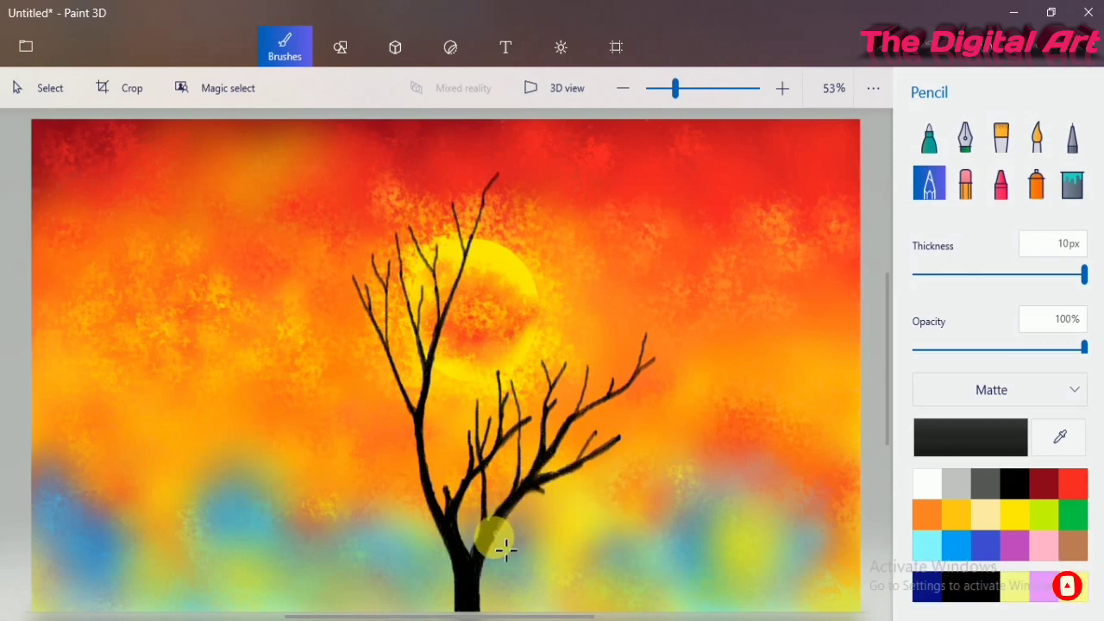
mouse_move(650, 415)
left_mouse_down()
mouse_move(578, 482)
mouse_move(690, 386)
left_mouse_up()
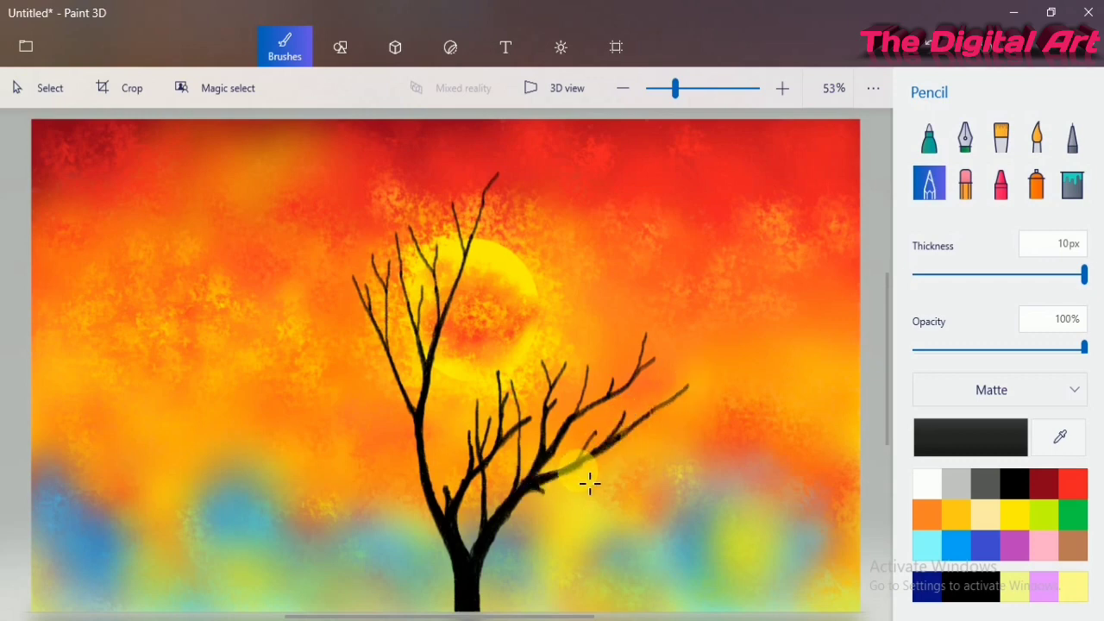
left_click_drag(590, 468, 556, 475)
left_click_drag(647, 363, 679, 324)
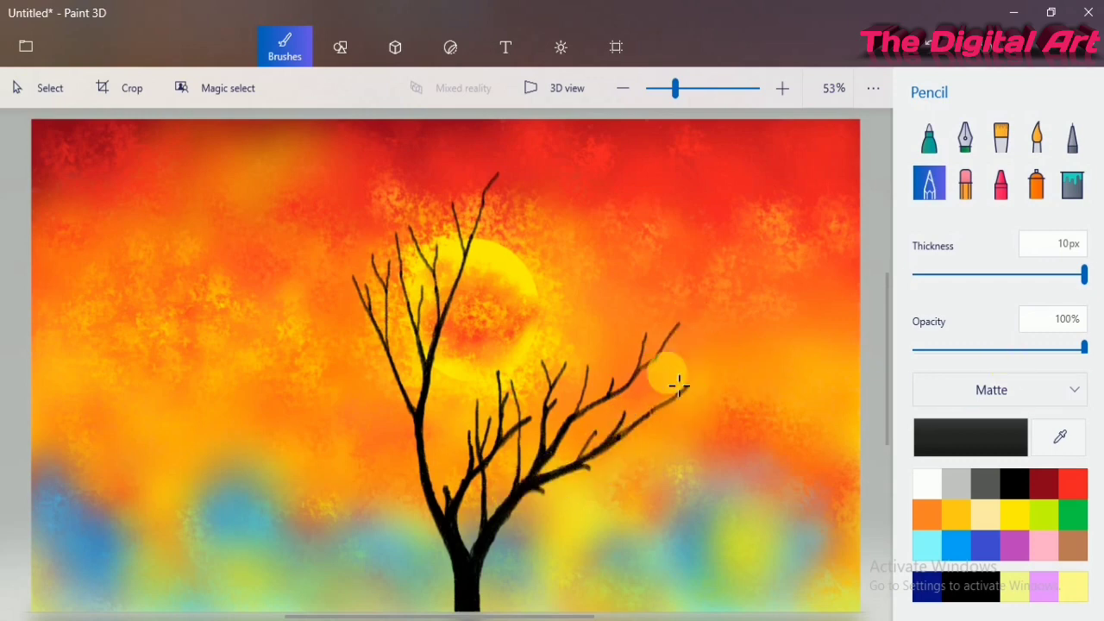
Step: Draw a curved branch across the lower sun and a shorter one beneath it off the left limb, with small side twigs
mouse_move(443, 482)
left_mouse_down()
mouse_move(460, 504)
mouse_move(450, 447)
left_mouse_up()
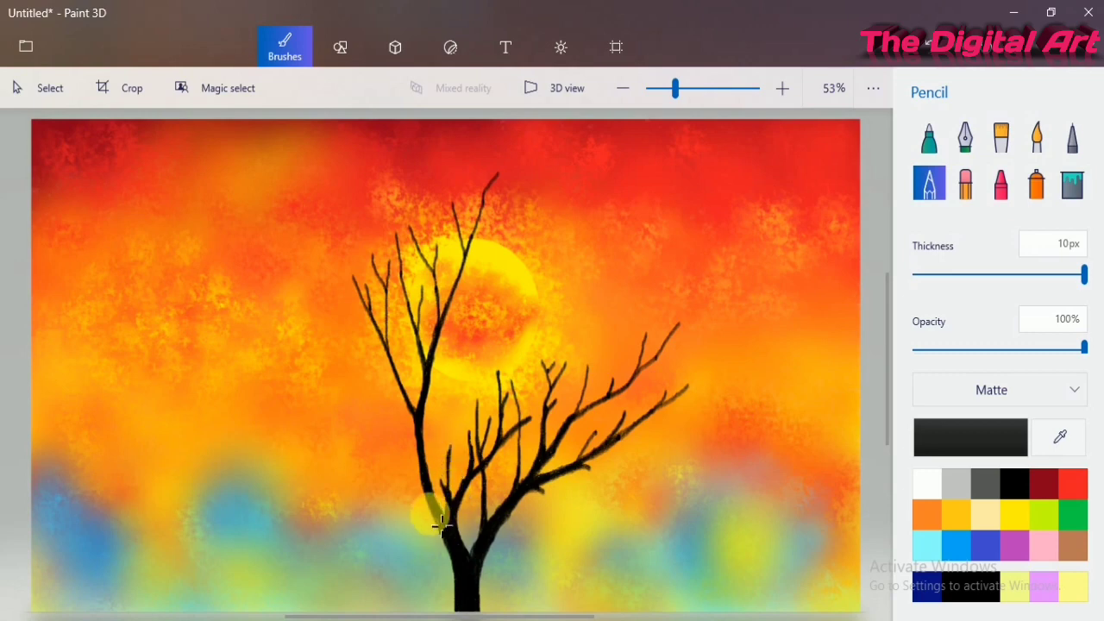
mouse_move(427, 396)
left_mouse_down()
mouse_move(441, 369)
mouse_move(542, 276)
left_mouse_up()
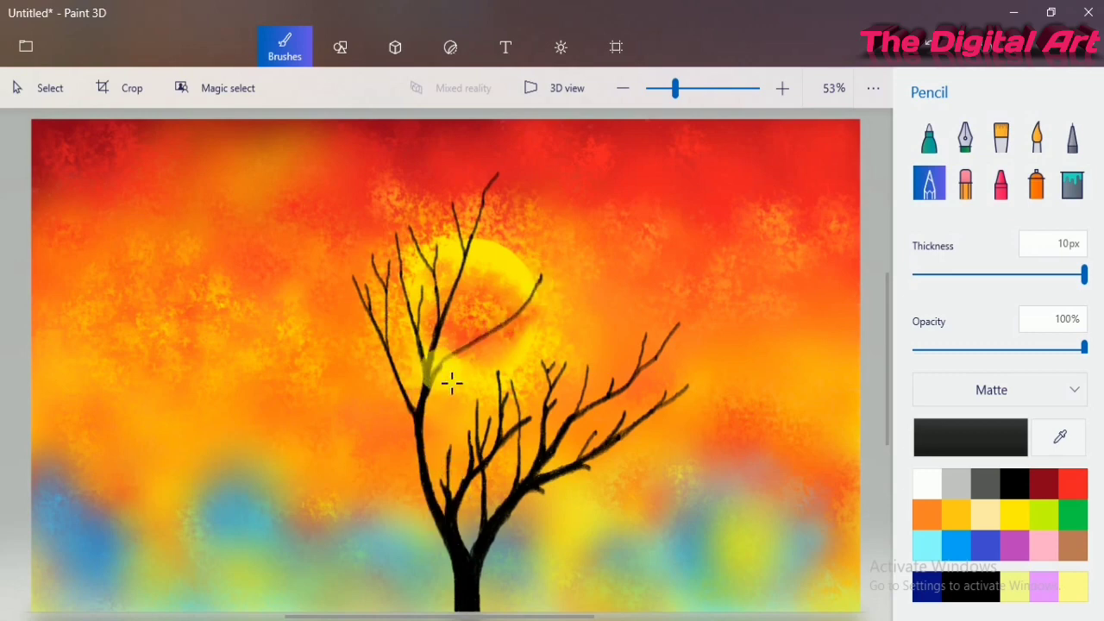
left_click_drag(431, 376, 465, 326)
left_click_drag(421, 441, 433, 423)
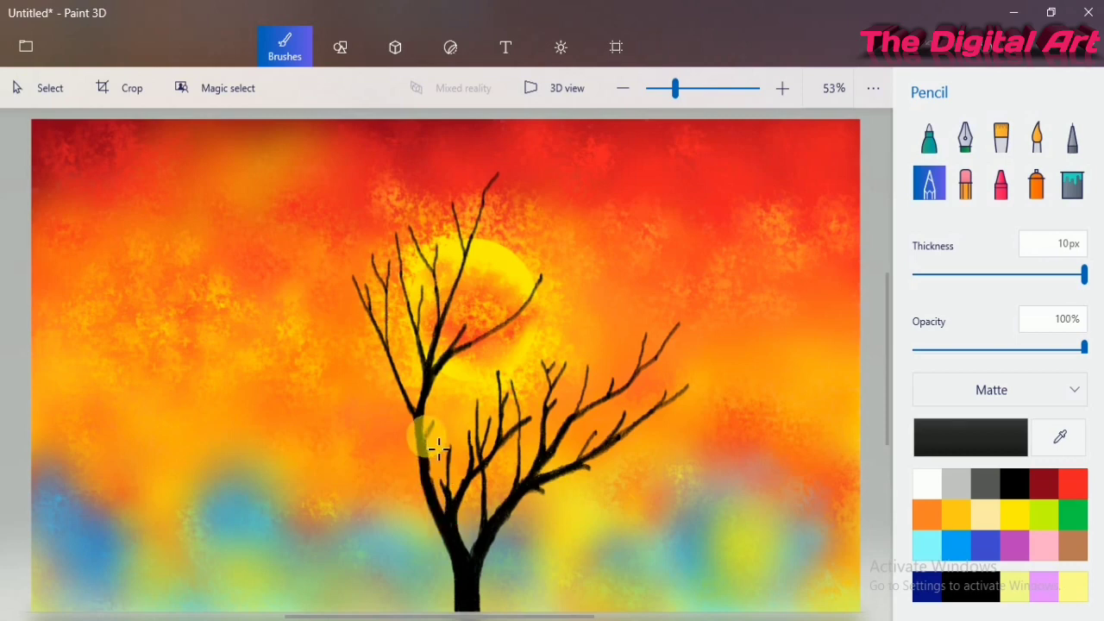
mouse_move(441, 416)
left_mouse_down()
mouse_move(475, 374)
mouse_move(445, 389)
left_mouse_up()
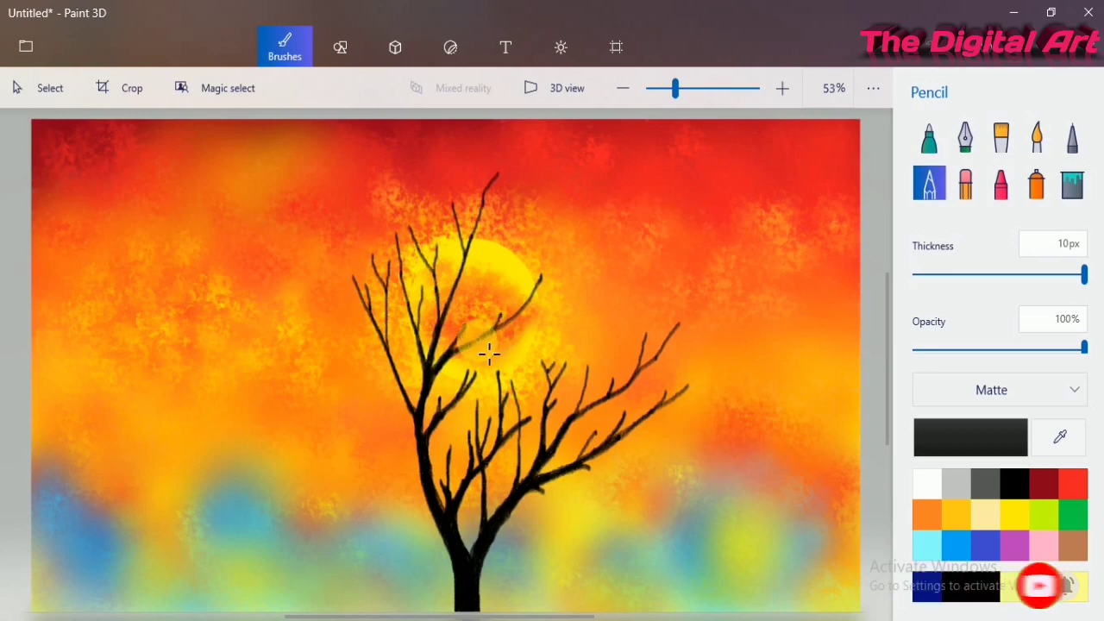
left_click_drag(459, 361, 545, 309)
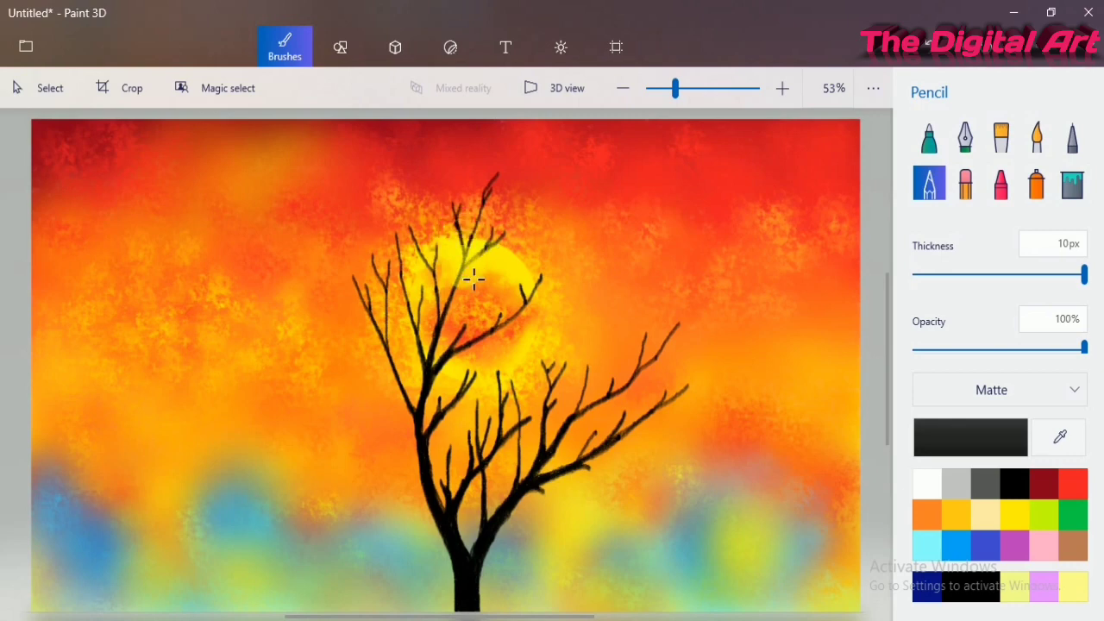
Step: Add short twigs to the upper left branches and a small offshoot under the curved branch crossing the sun
mouse_move(435, 269)
left_mouse_down()
mouse_move(439, 215)
mouse_move(422, 229)
left_mouse_up()
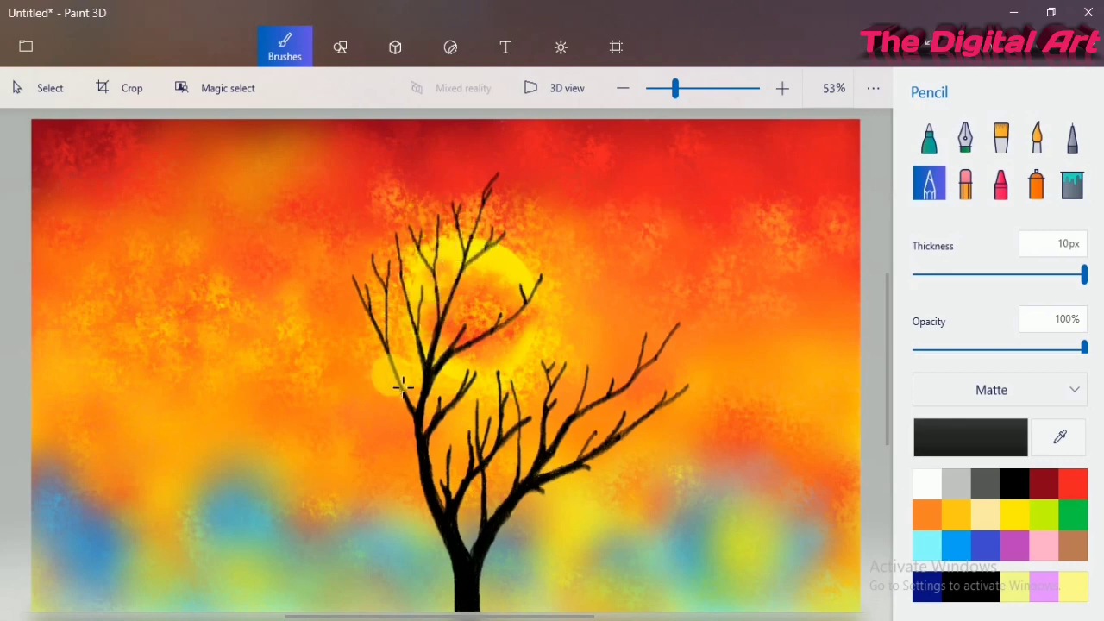
mouse_move(391, 363)
left_mouse_down()
mouse_move(370, 339)
mouse_move(394, 299)
left_mouse_up()
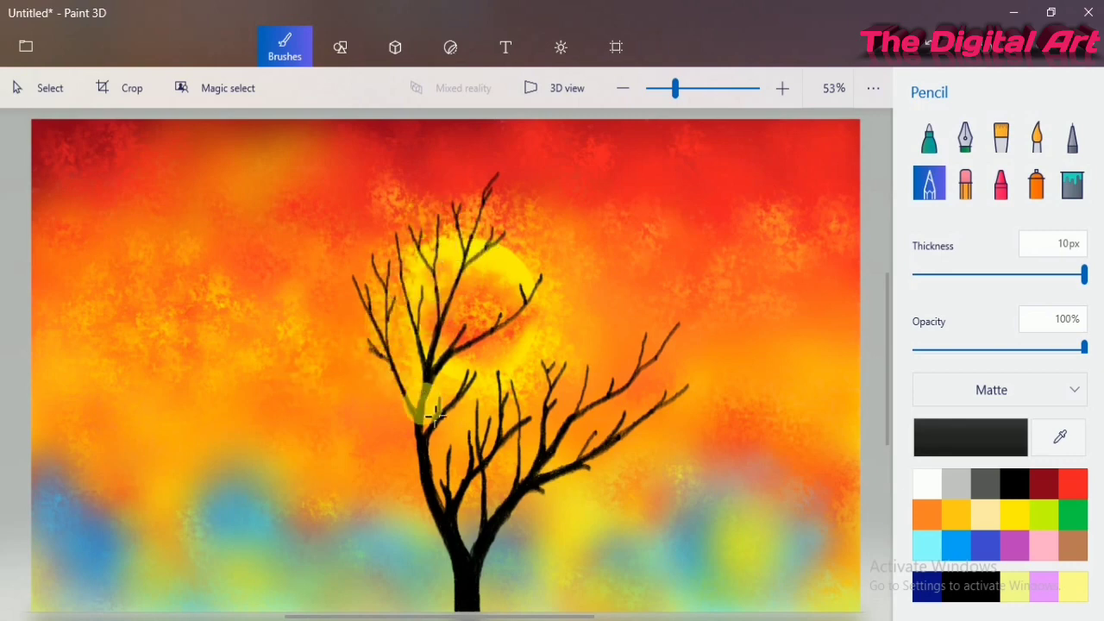
left_click_drag(480, 338, 507, 342)
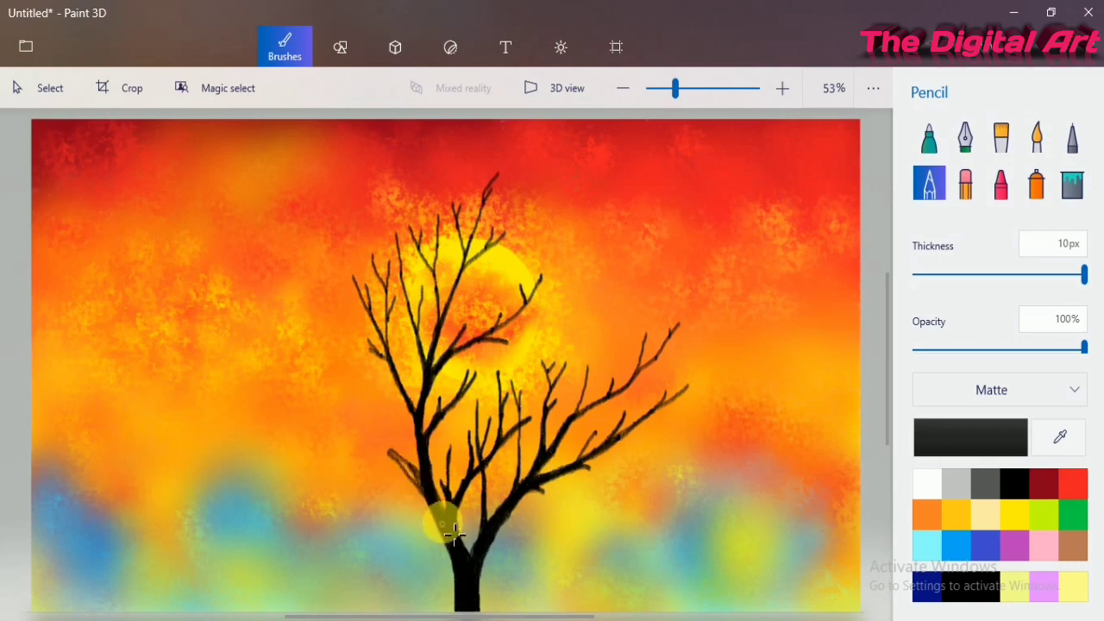
Step: Draw a thick stub branch off the left limb's outer side and widen the trunk, filling both in with a 15 px black marker
mouse_move(390, 450)
left_mouse_down()
mouse_move(445, 504)
mouse_move(422, 490)
mouse_move(467, 615)
left_mouse_up()
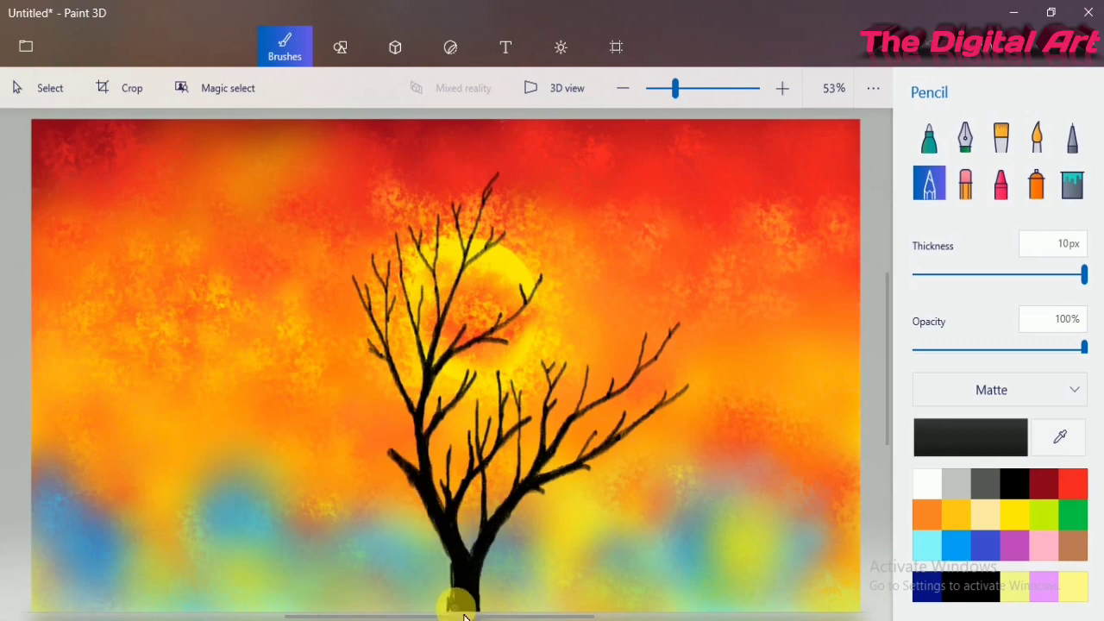
left_click_drag(458, 568, 463, 615)
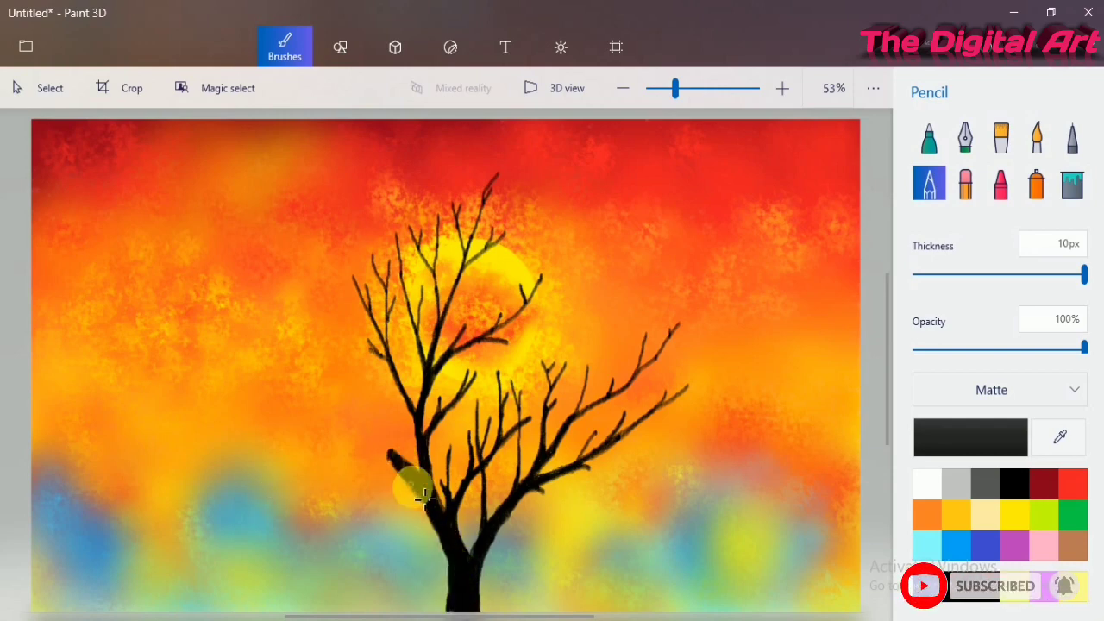
left_click(929, 136)
left_click_drag(963, 283, 939, 278)
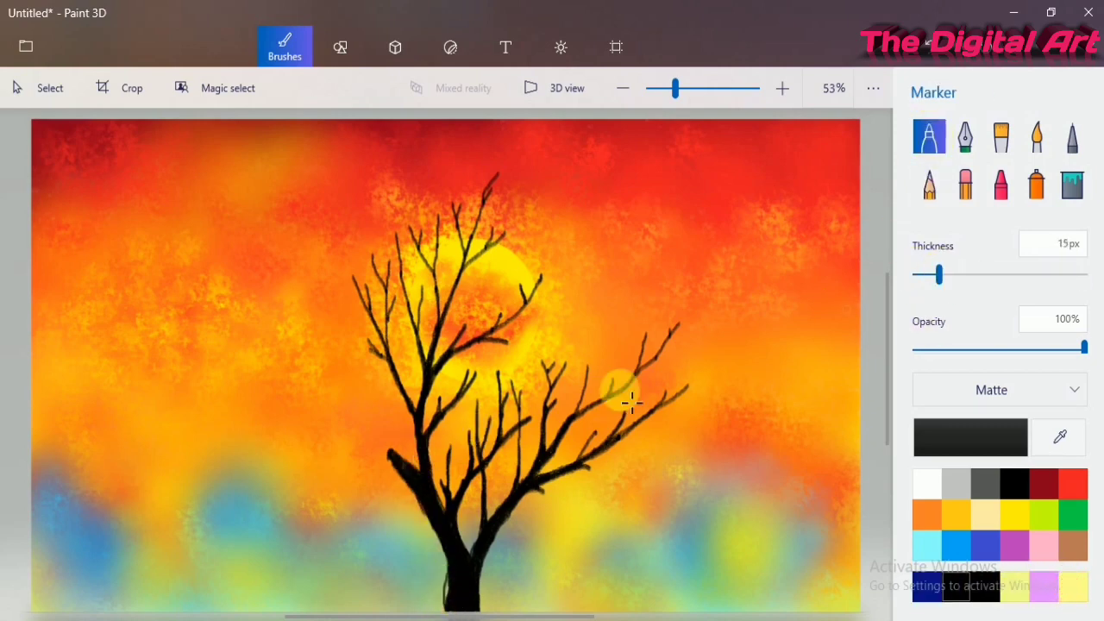
mouse_move(394, 460)
left_mouse_down()
mouse_move(459, 560)
mouse_move(446, 610)
left_mouse_up()
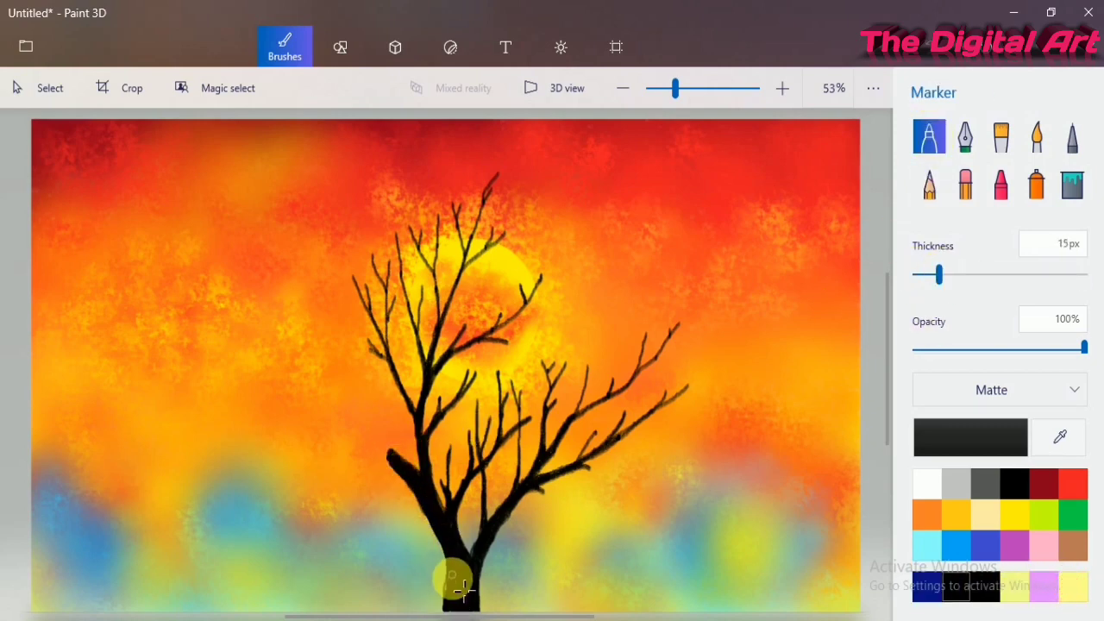
left_click_drag(403, 471, 419, 488)
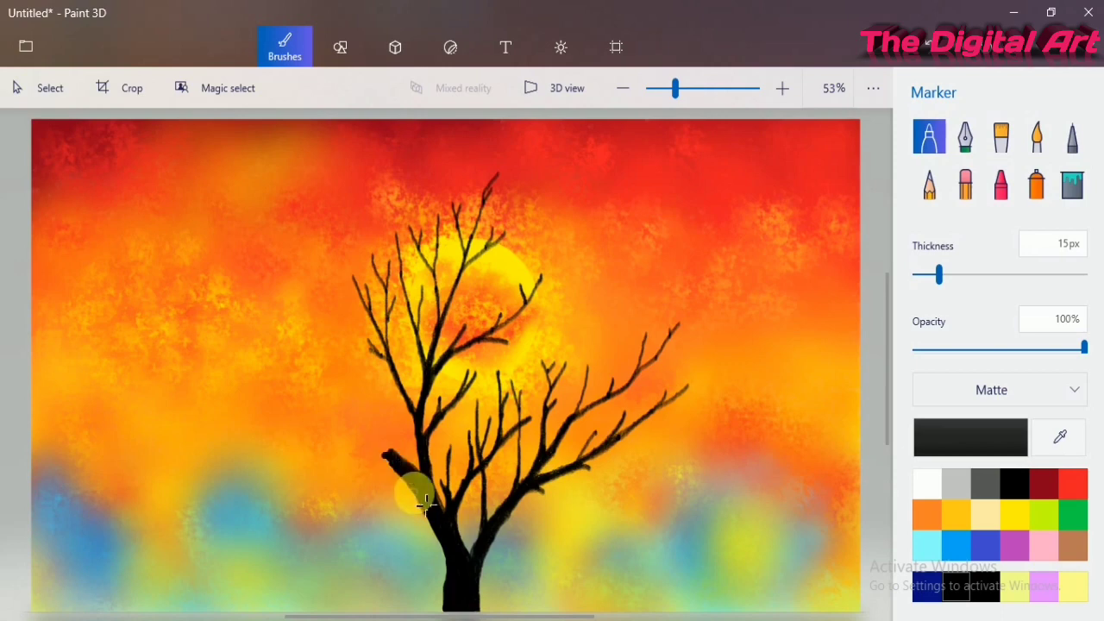
Step: Lengthen the tips of the right limb and sun-crossing branches with a 6 px black pencil, undoing the stray strokes
left_click(932, 187)
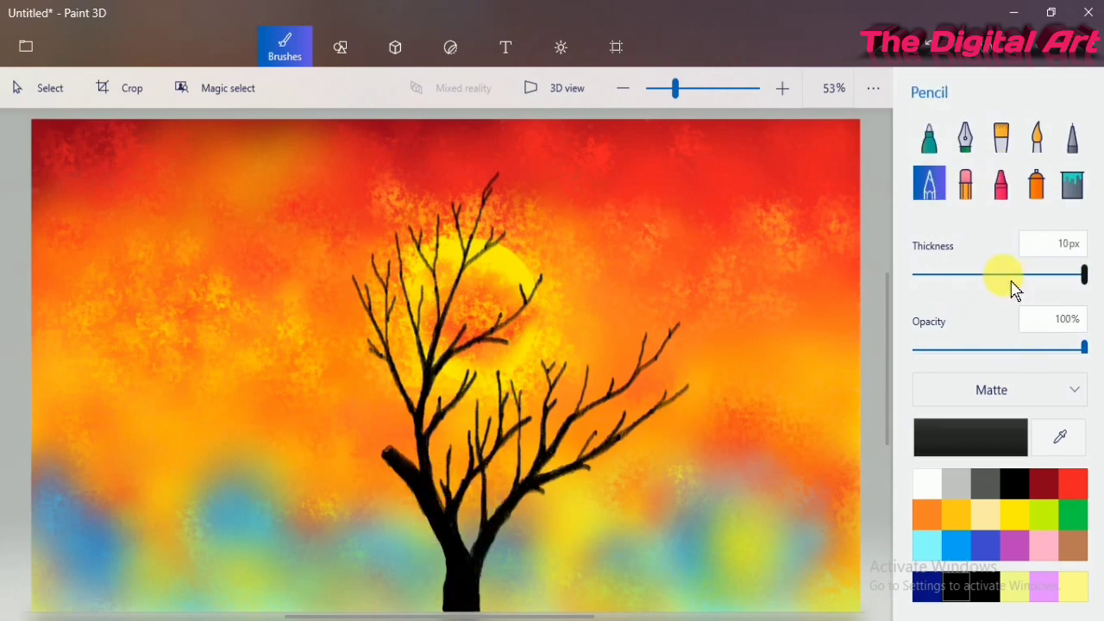
left_click(984, 276)
left_click(949, 276)
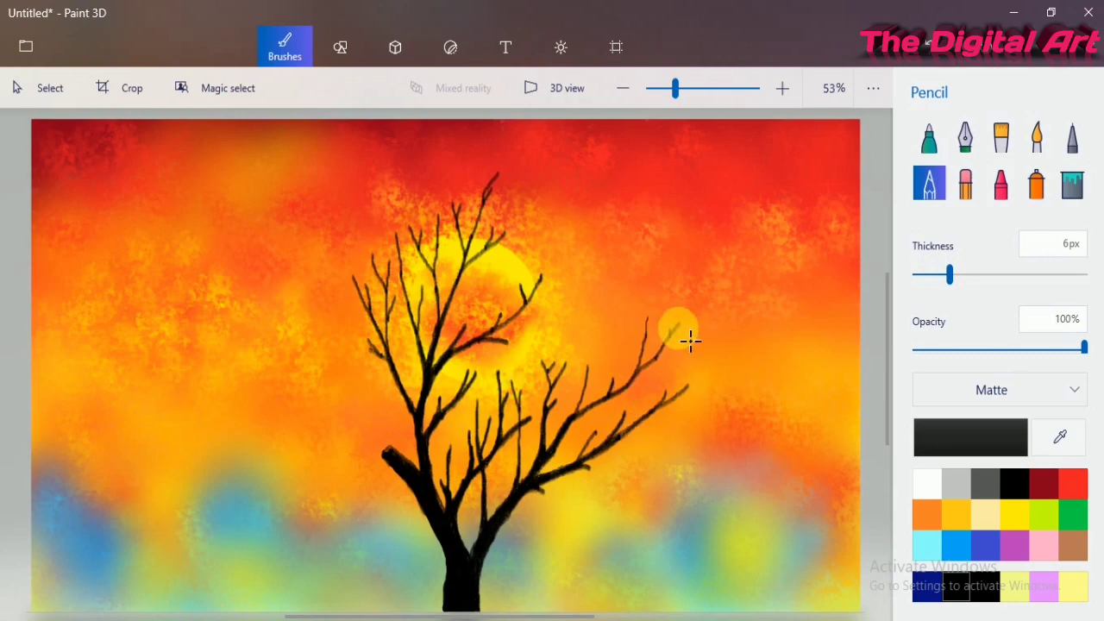
mouse_move(678, 328)
left_mouse_down()
mouse_move(712, 286)
mouse_move(685, 302)
left_mouse_up()
left_click_drag(542, 280, 557, 238)
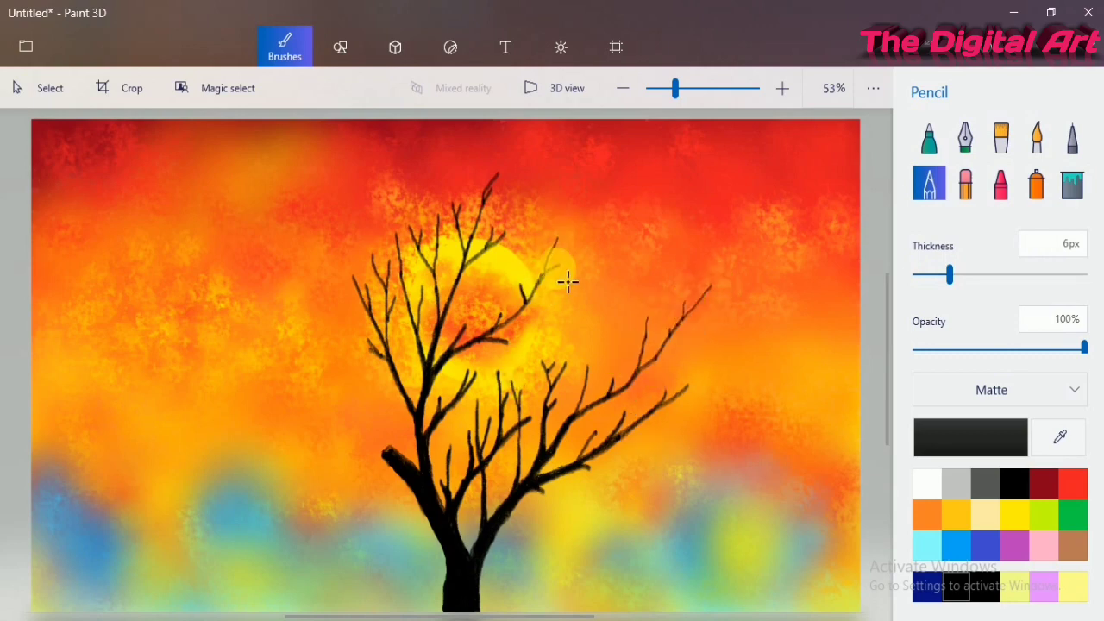
key("ctrl+z")
key("ctrl+z")
mouse_move(540, 278)
left_mouse_down()
mouse_move(546, 256)
mouse_move(549, 269)
left_mouse_up()
left_click_drag(498, 220, 520, 209)
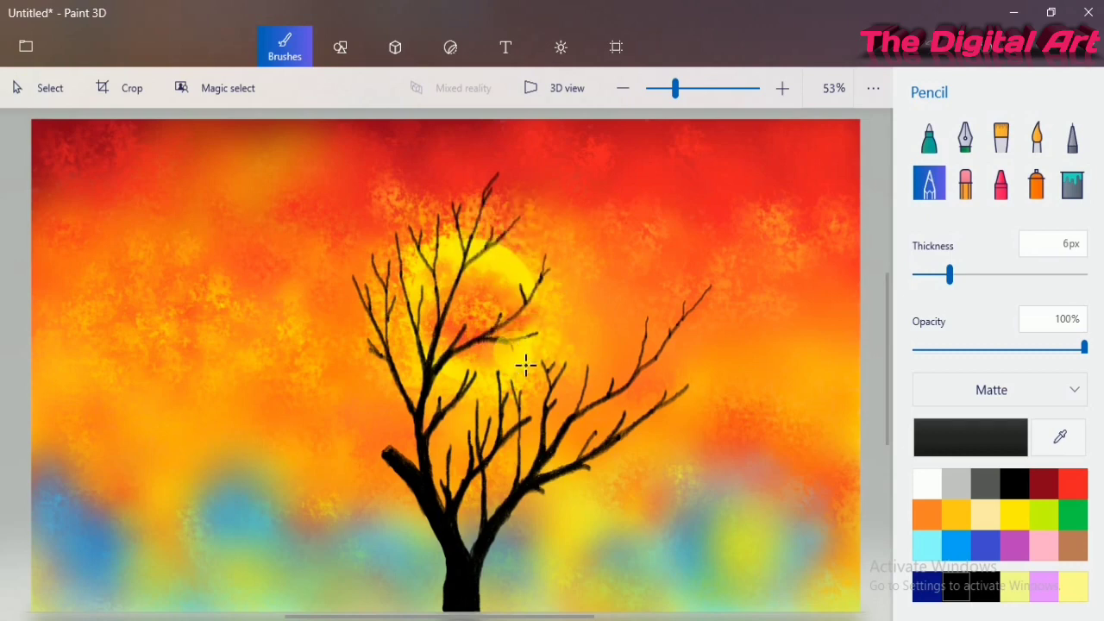
key("ctrl+z")
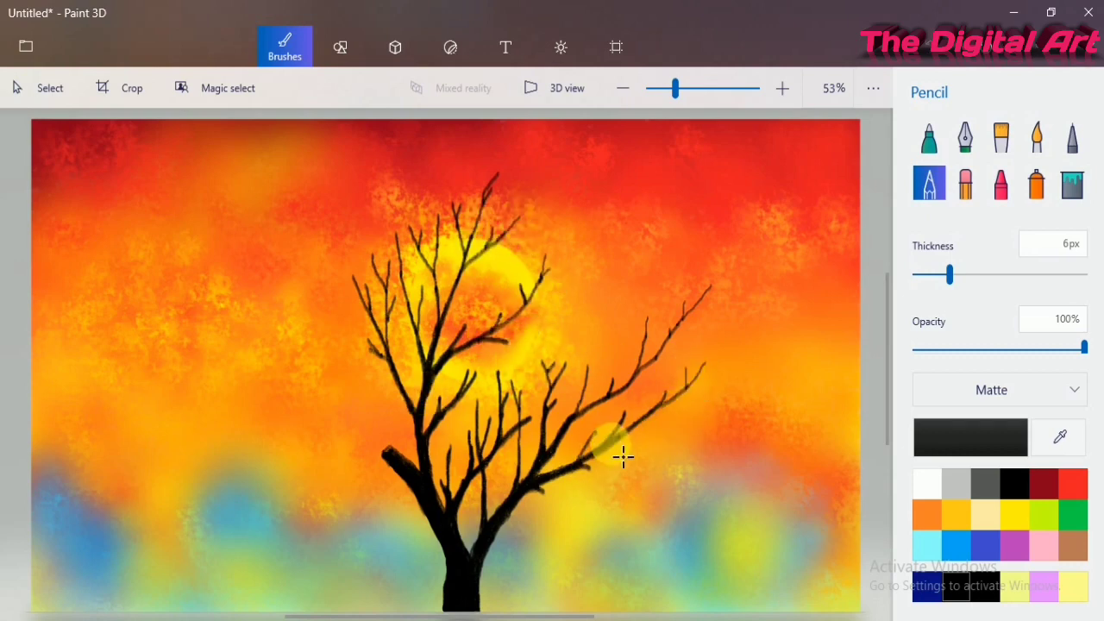
Step: Add fine 6 px pencil twigs throughout the crown, and lengthen the outermost left branch and the lower right branch's tip
mouse_move(612, 433)
left_mouse_down()
mouse_move(619, 409)
mouse_move(588, 334)
left_mouse_up()
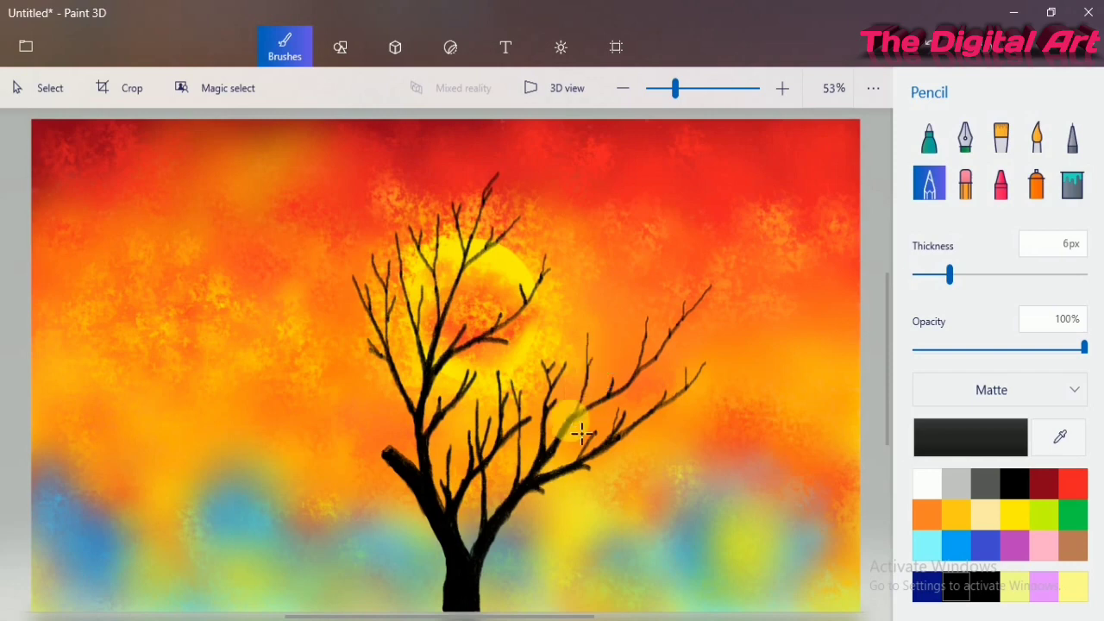
left_click_drag(614, 392, 611, 353)
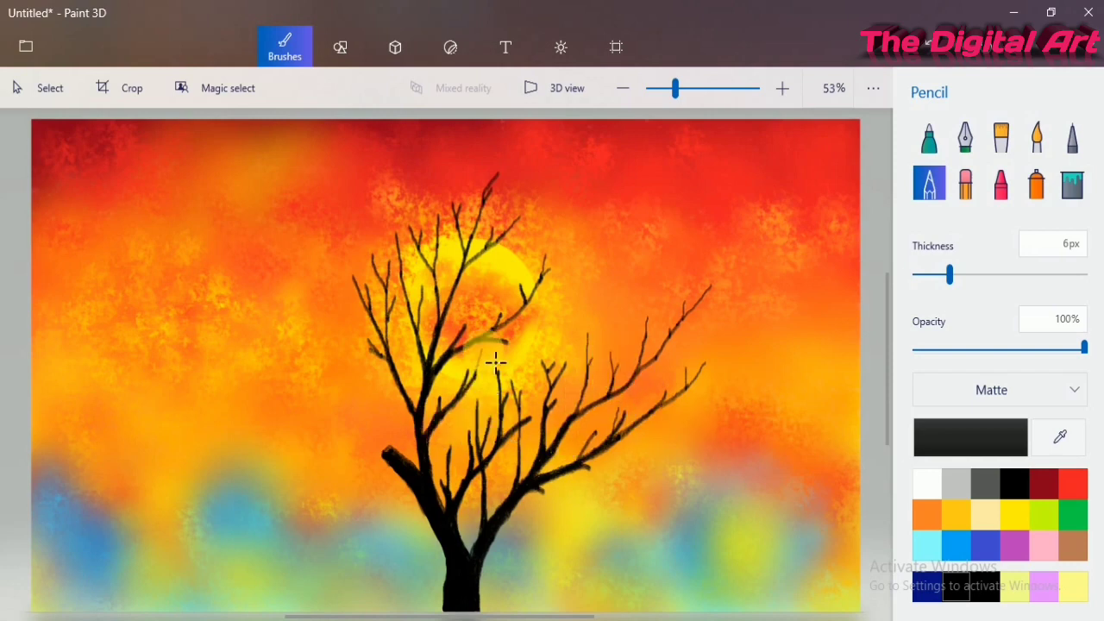
left_click_drag(542, 278, 559, 255)
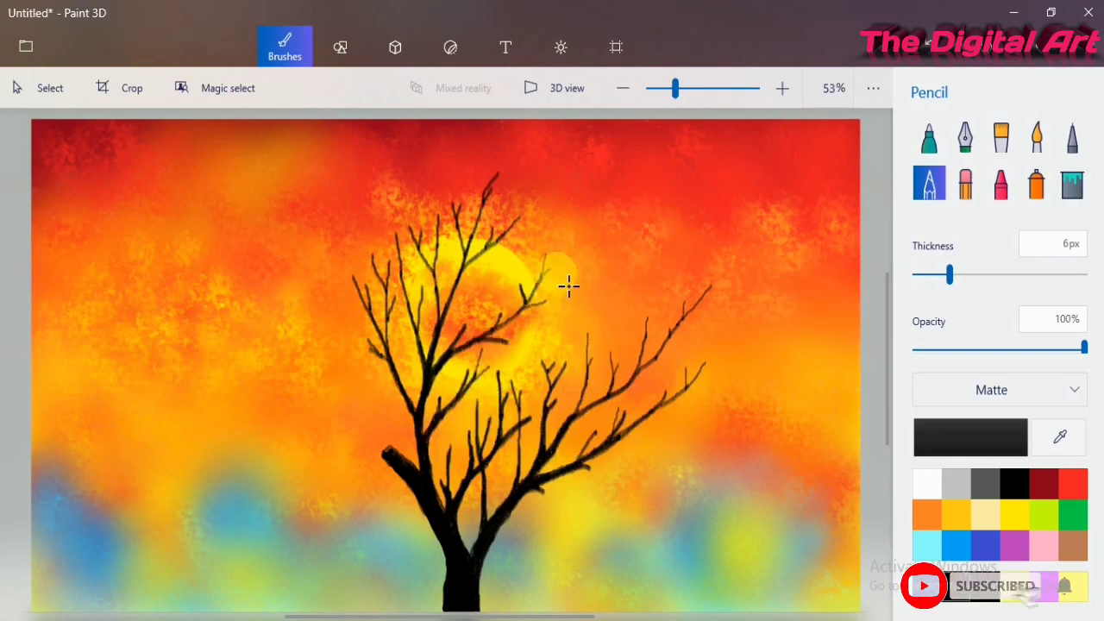
left_click_drag(454, 291, 476, 274)
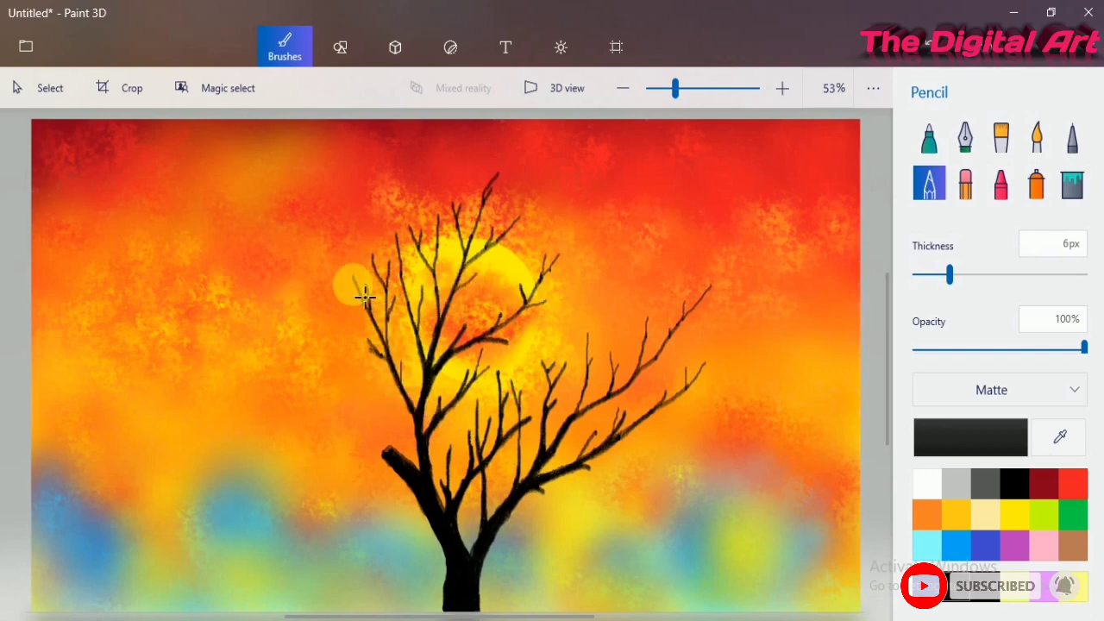
left_click_drag(363, 296, 341, 253)
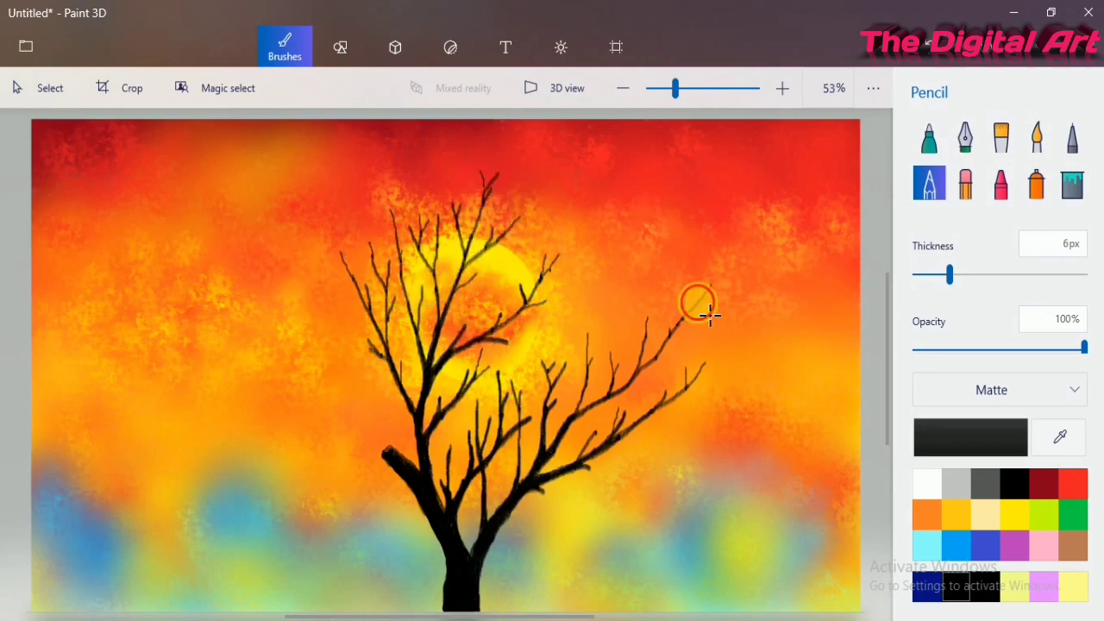
left_click_drag(742, 358, 695, 382)
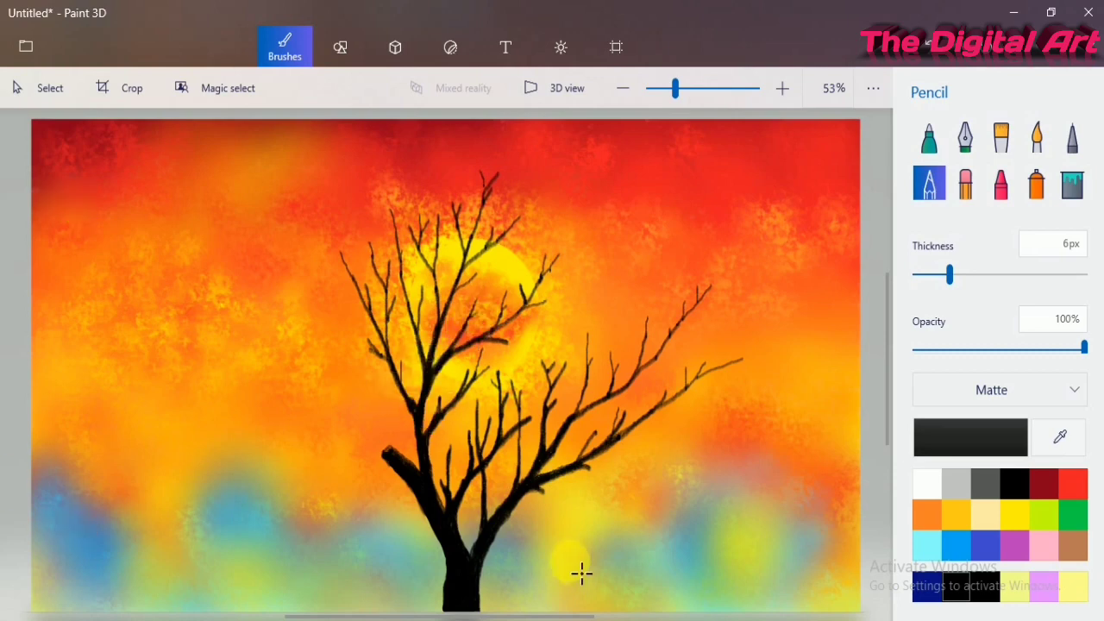
Step: Set the pencil thickness to 10 px and extend the left stub outward into a tapering branch with upright twigs
left_click_drag(950, 274, 1085, 274)
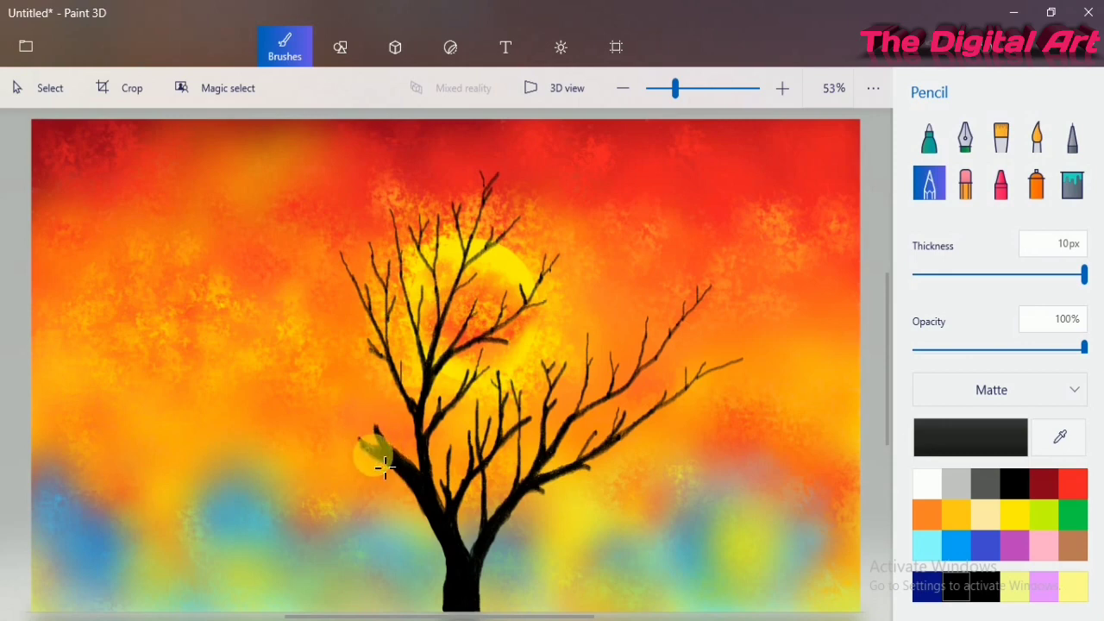
left_click_drag(382, 444, 367, 397)
left_click_drag(371, 449, 325, 401)
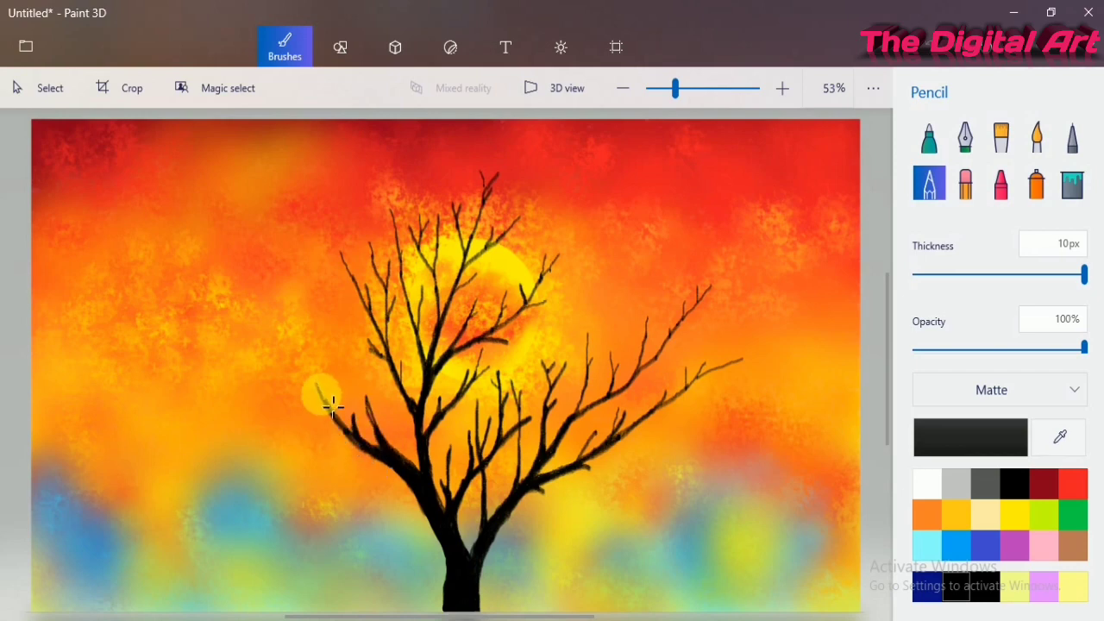
Step: Thicken and lengthen the lower left branch's upright shoots and outer tip with the 10 px black pencil, adding short side twigs
left_click_drag(391, 452, 363, 369)
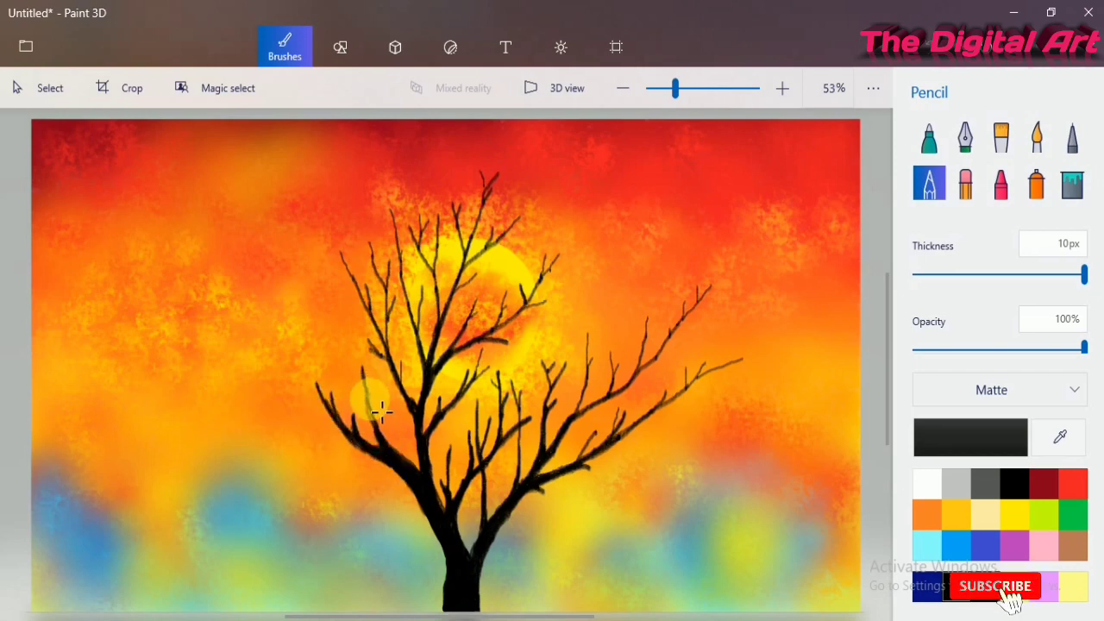
left_click_drag(381, 425, 357, 380)
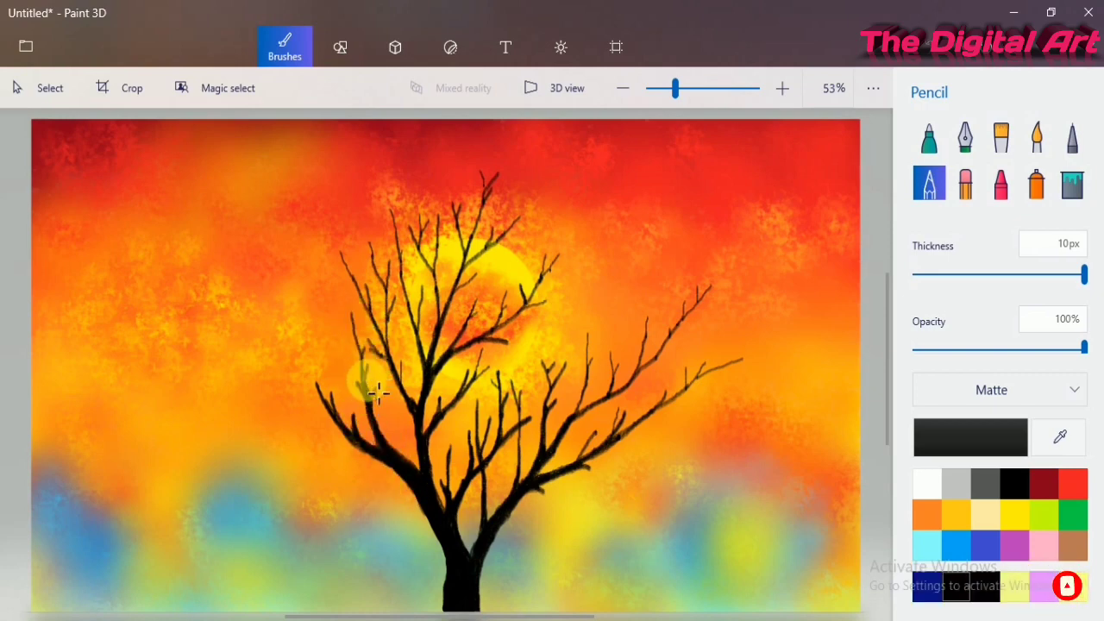
left_click_drag(327, 396, 335, 417)
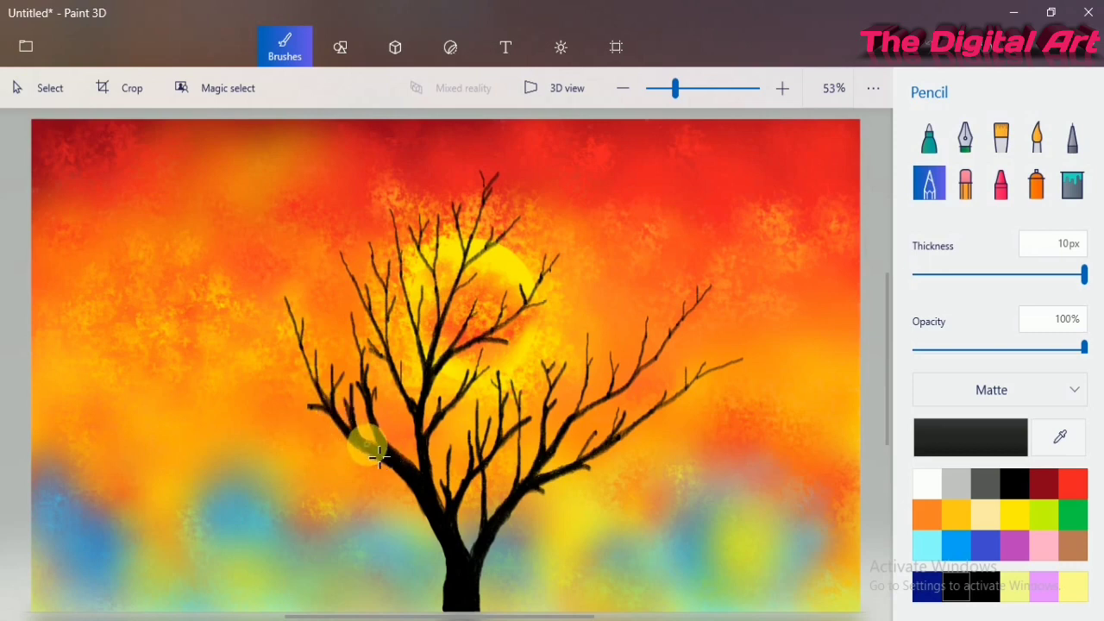
Step: Set the pencil thickness to 7 px and add fine forked twigs to the tips of the outermost left branches
left_click(983, 276)
mouse_move(302, 331)
left_mouse_down()
mouse_move(308, 270)
mouse_move(275, 285)
mouse_move(283, 270)
left_mouse_up()
left_click_drag(366, 348, 351, 313)
left_click_drag(317, 379, 315, 352)
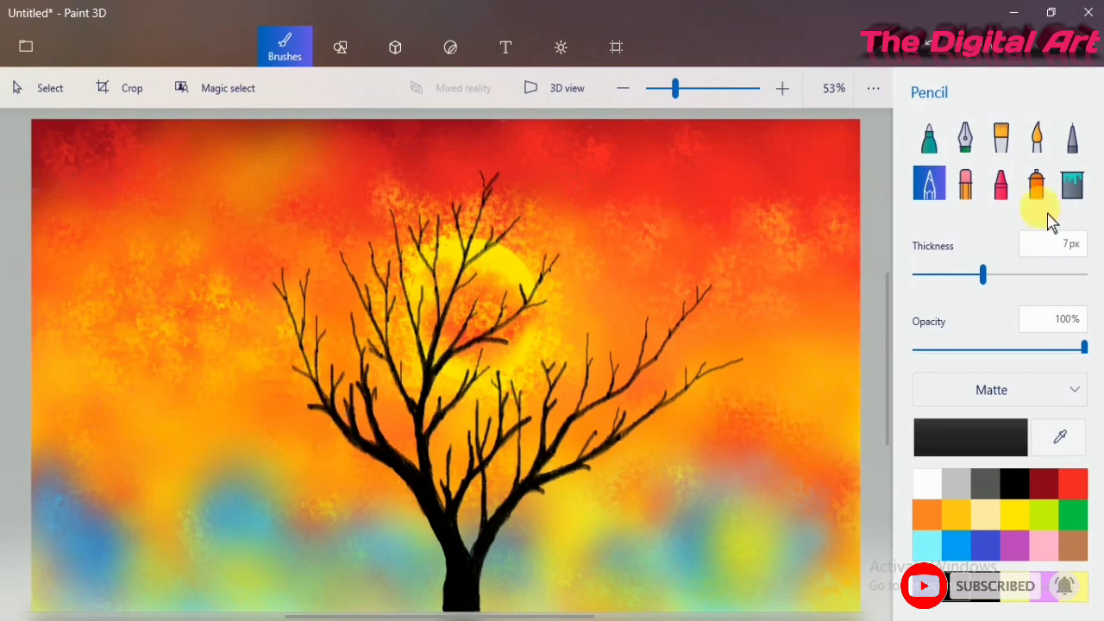
Step: Highlight the left limb and trunk fork with a yellow crayon, using 11 px at 22% opacity and 14 px at 11% opacity
left_click(1037, 135)
left_click_drag(949, 276, 918, 276)
left_click(1015, 513)
left_click(930, 275)
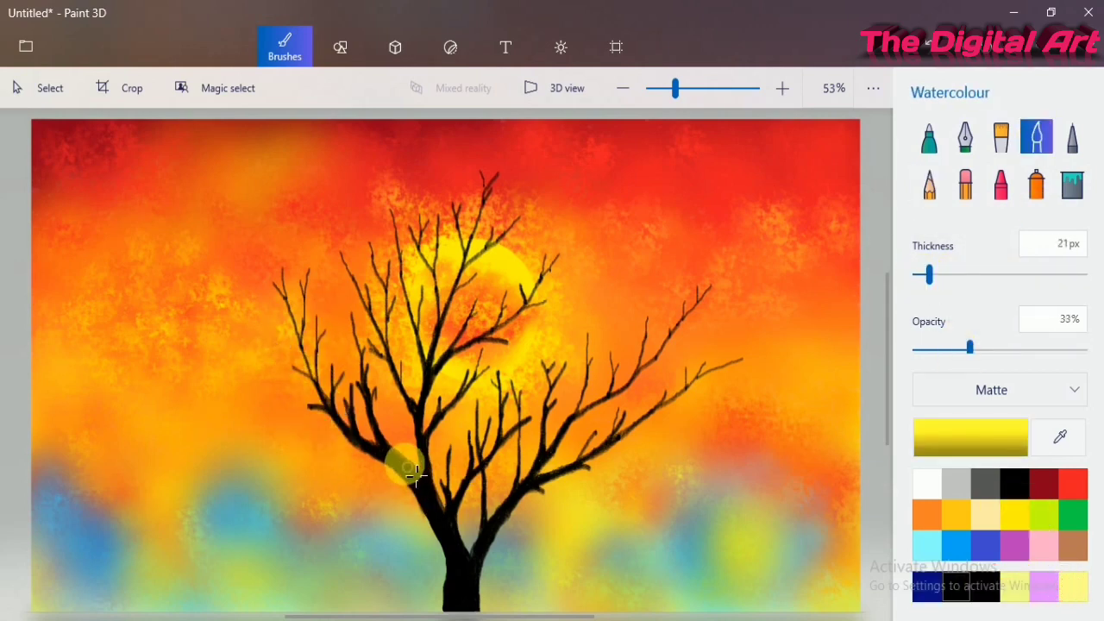
left_click(1001, 184)
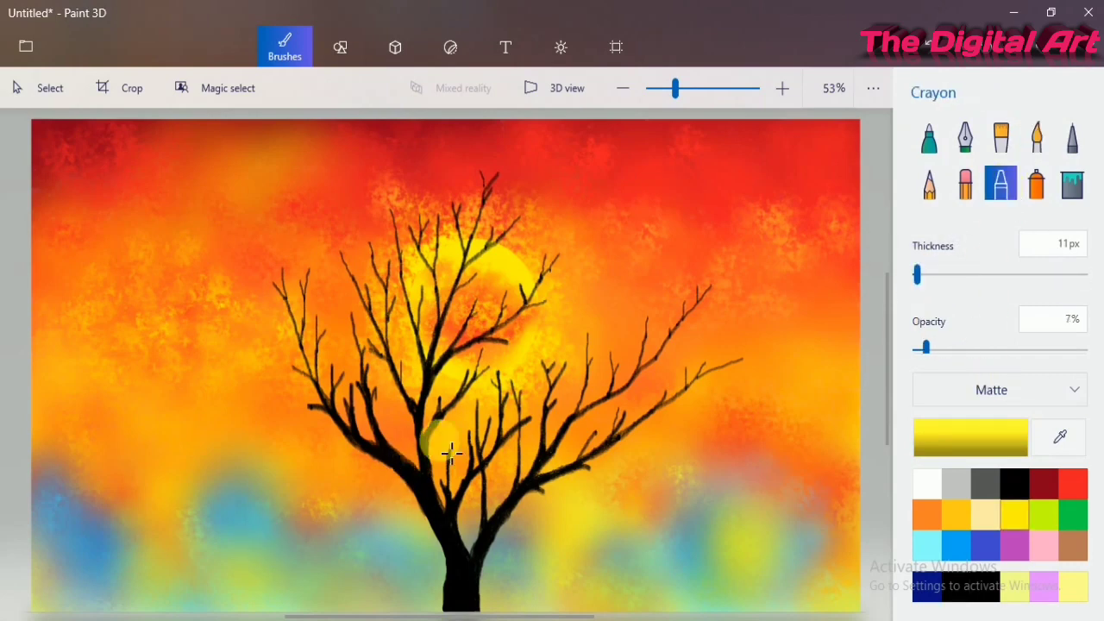
left_click(952, 348)
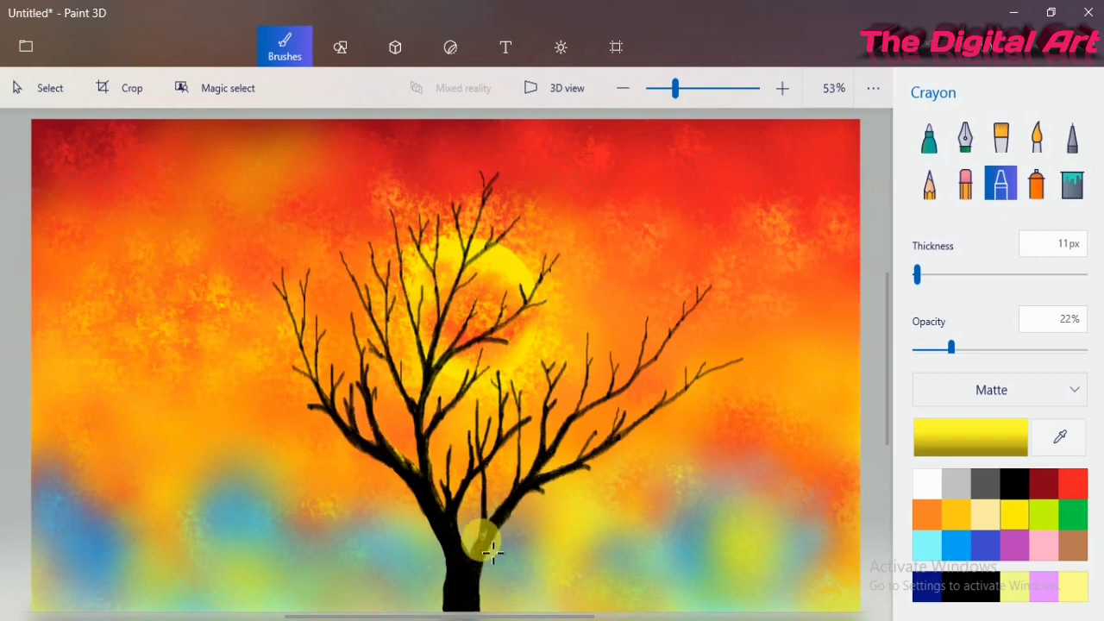
mouse_move(521, 484)
left_mouse_down()
mouse_move(584, 426)
mouse_move(558, 464)
mouse_move(597, 424)
mouse_move(548, 493)
left_mouse_up()
left_click_drag(433, 494, 434, 490)
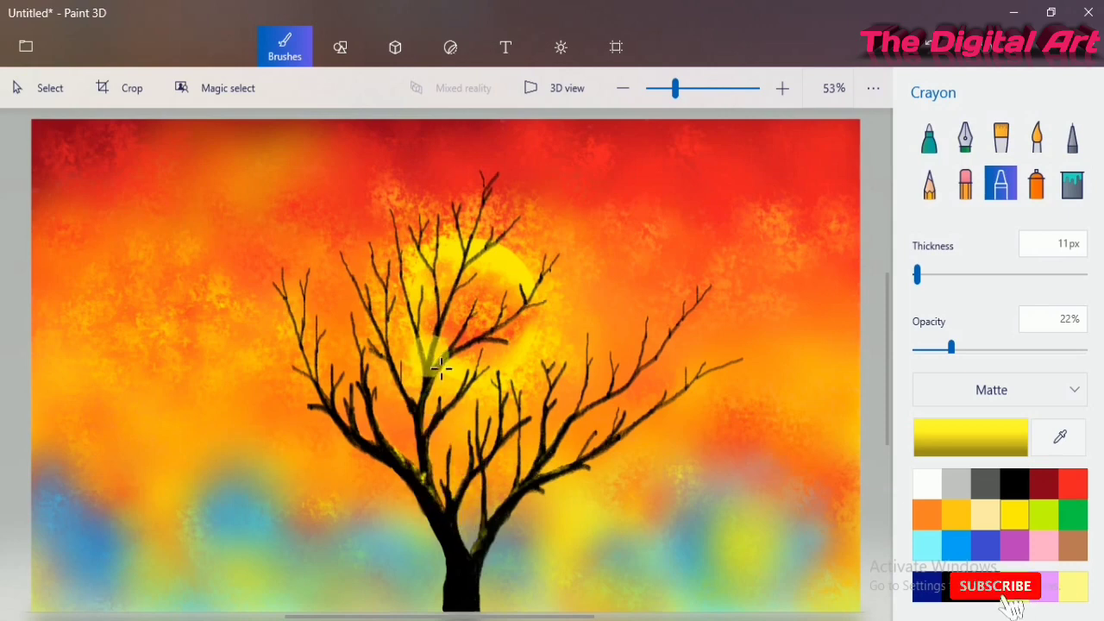
left_click_drag(950, 347, 932, 348)
left_click_drag(917, 274, 923, 274)
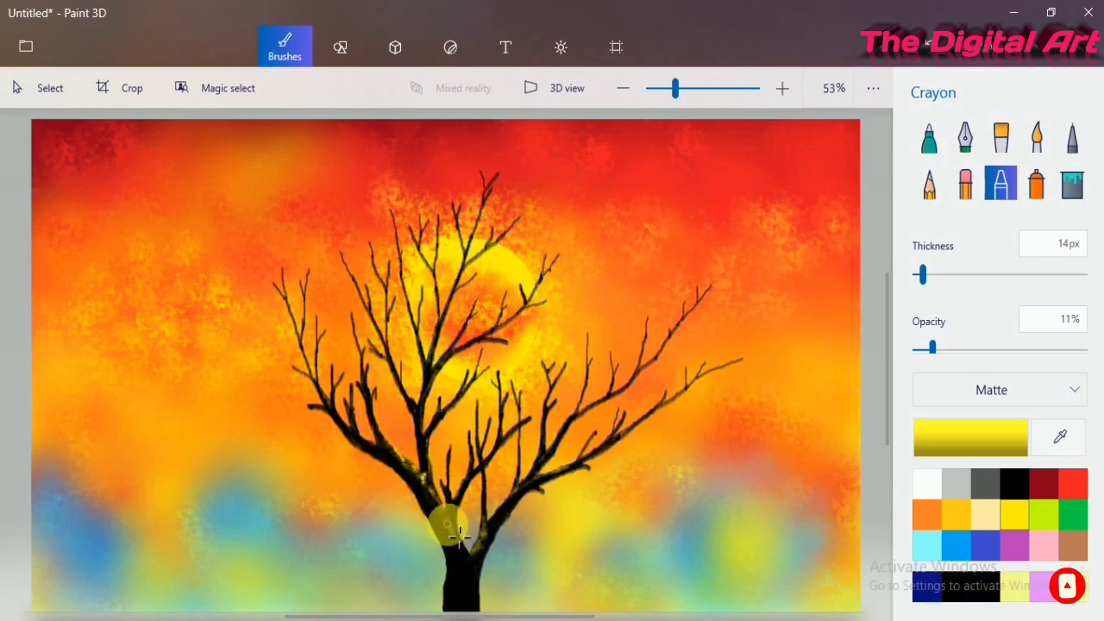
Step: Draw a small flock of four flying birds in the sky left of the tree with a 10 px black pencil
left_click(930, 185)
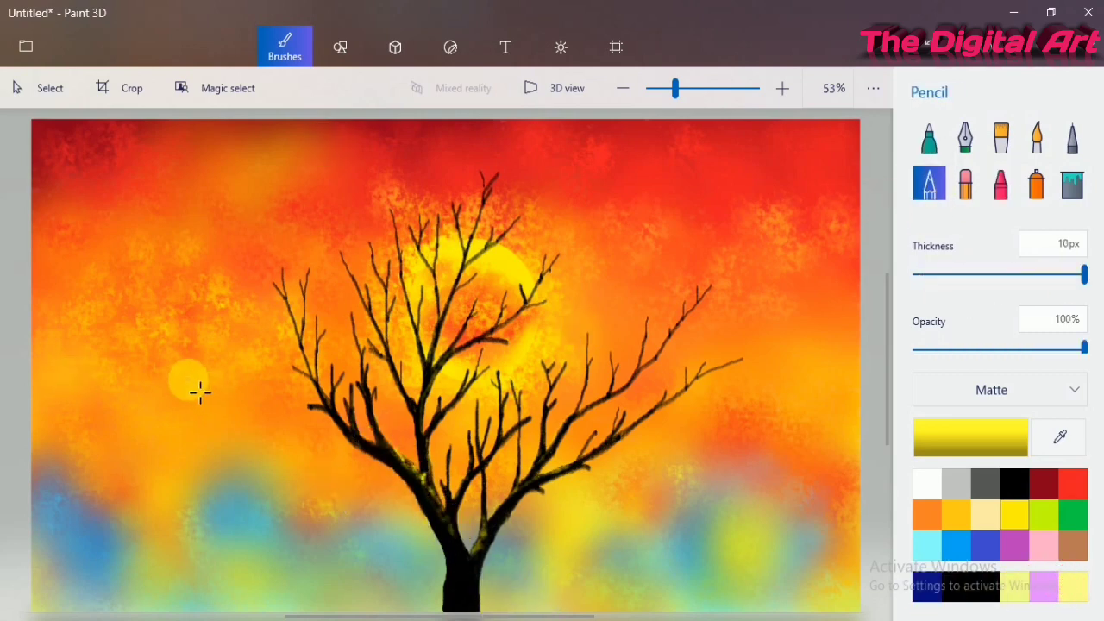
left_click(980, 589)
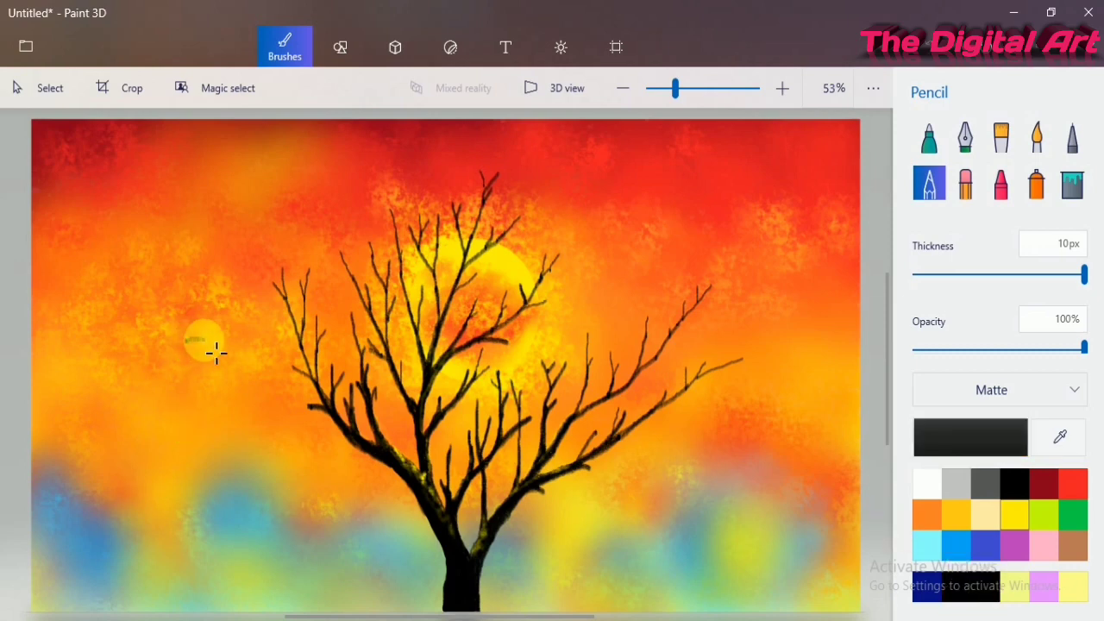
left_click_drag(205, 343, 213, 335)
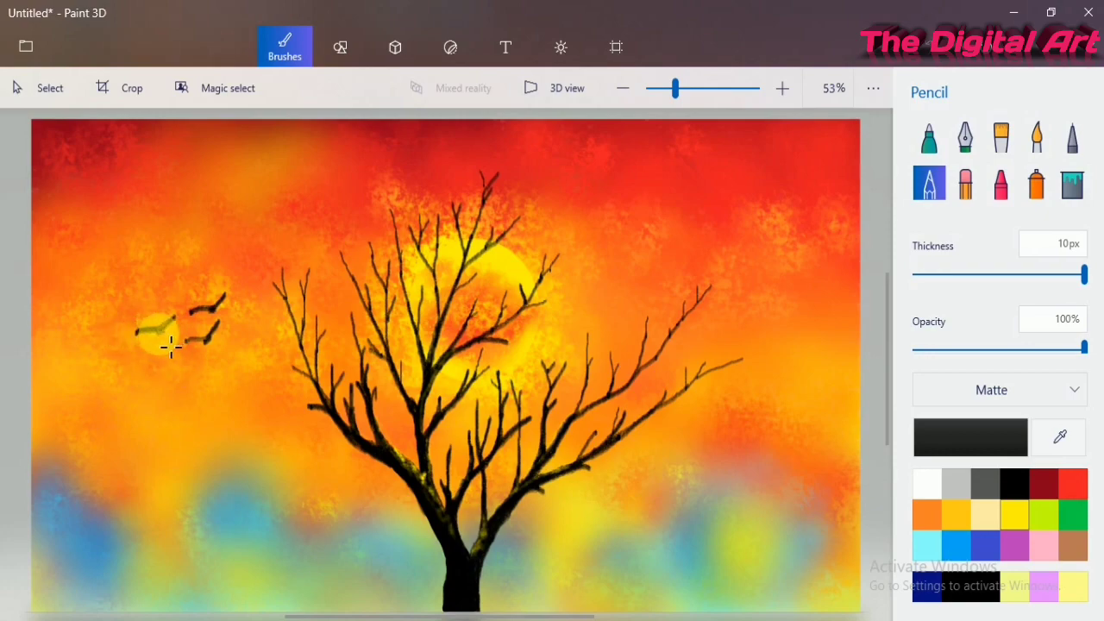
left_click_drag(170, 279, 214, 272)
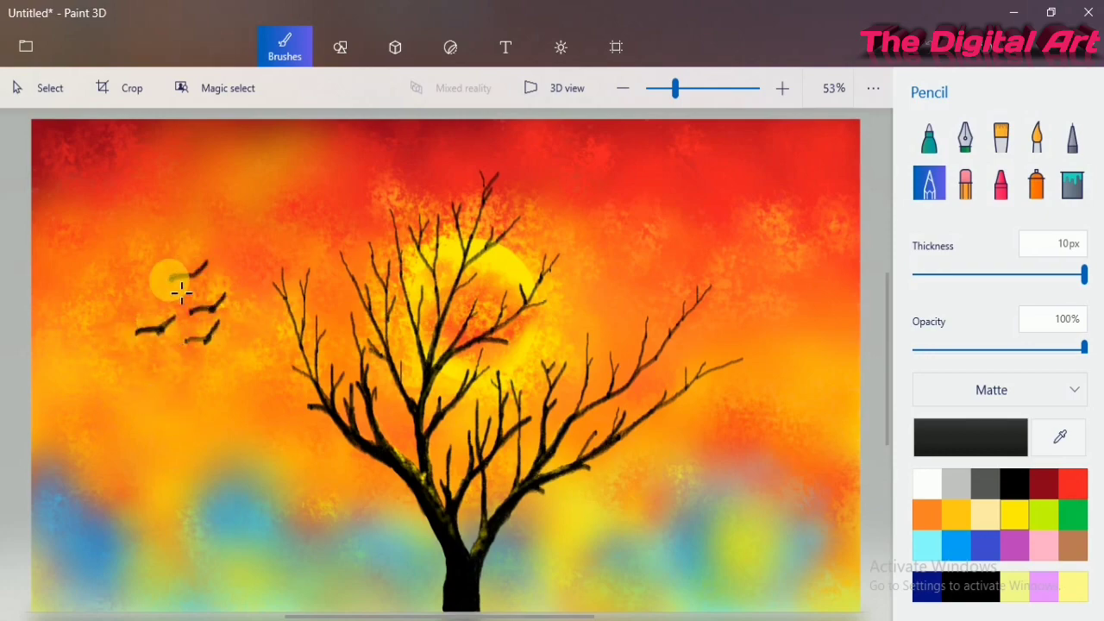